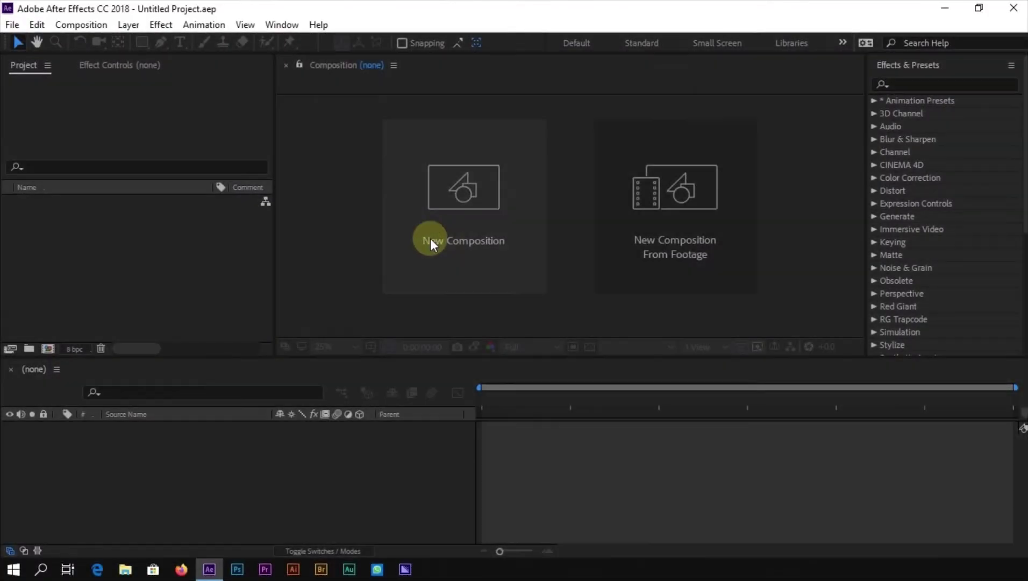
# - Create Comp 1 with the HDTV 1080 24 preset and a 20-second duration
pyautogui.click(486, 255)
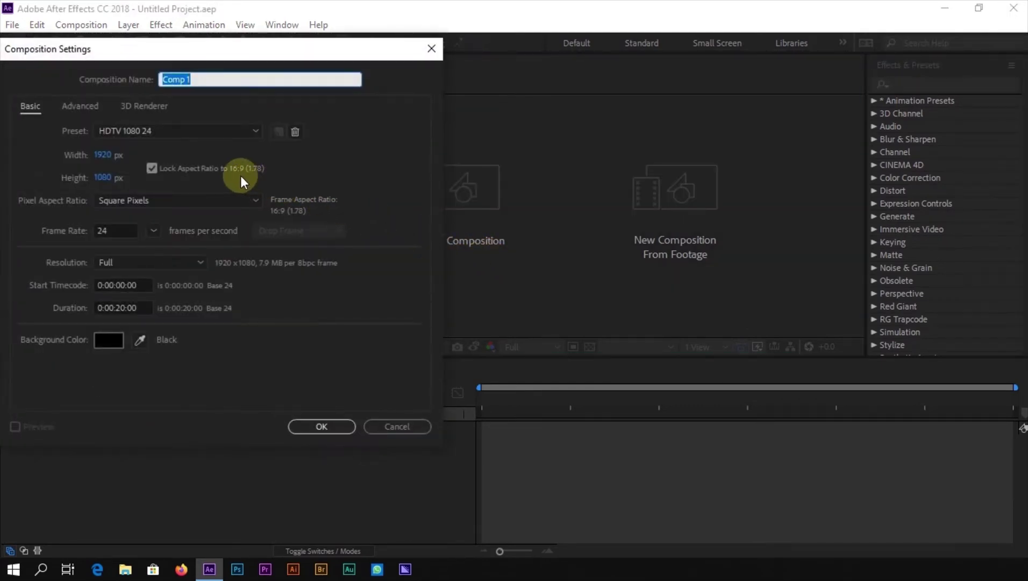
pyautogui.click(148, 132)
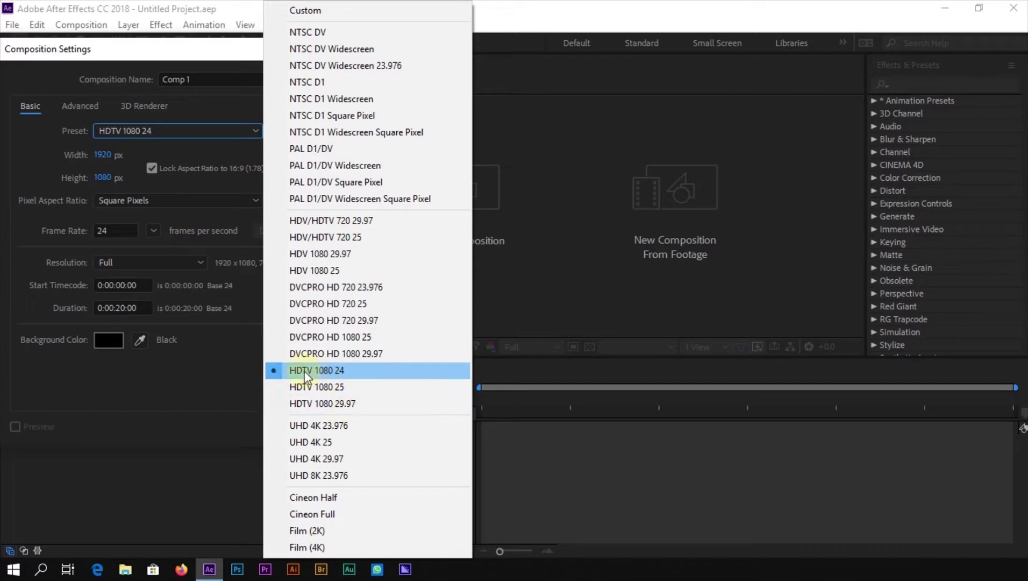
pyautogui.click(375, 372)
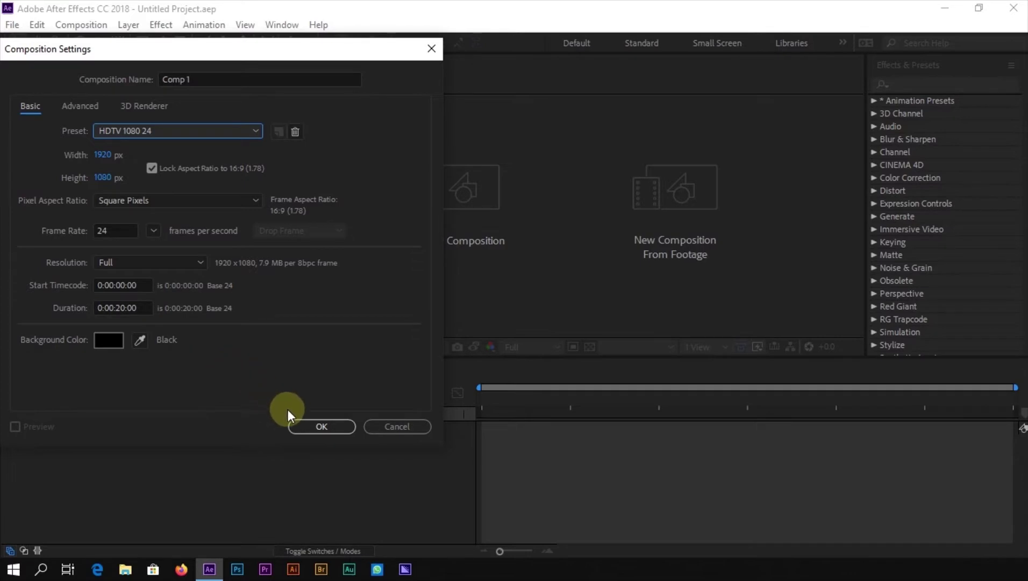
pyautogui.click(309, 426)
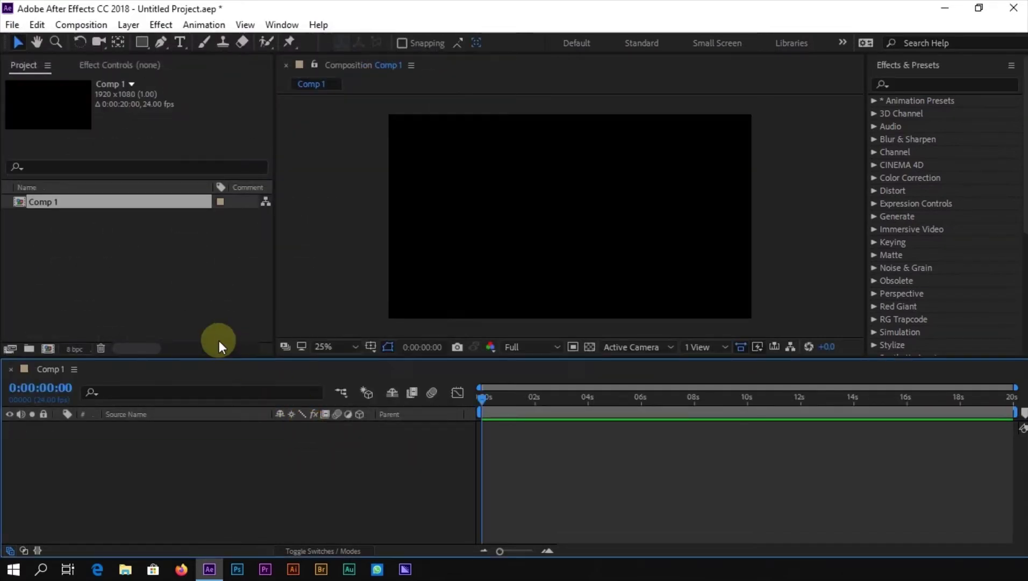
# - Import Back Cover.png, Front Cover.png and spine.png into the project
pyautogui.doubleClick(164, 277)
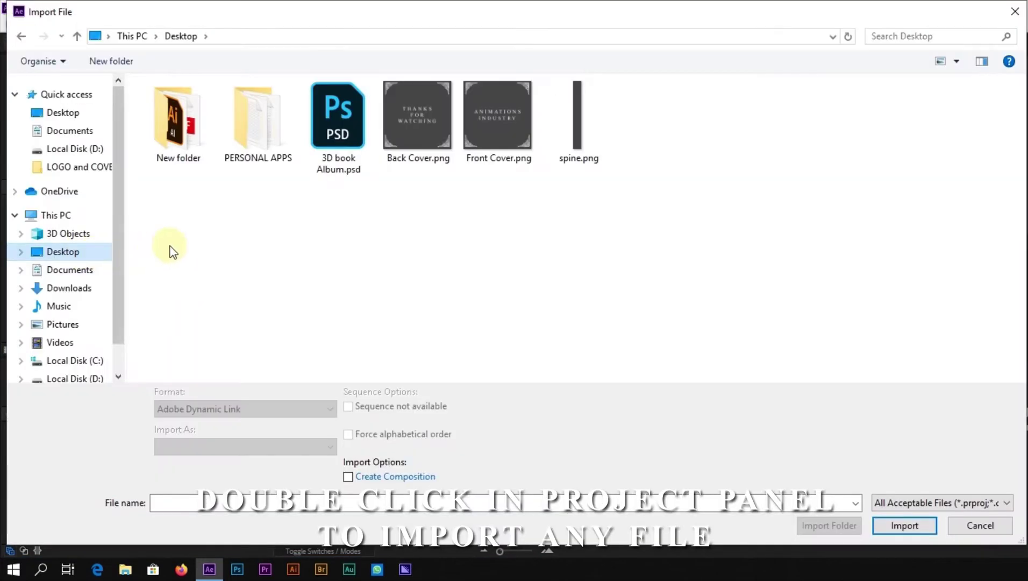
pyautogui.moveTo(629, 202); pyautogui.dragTo(401, 111)
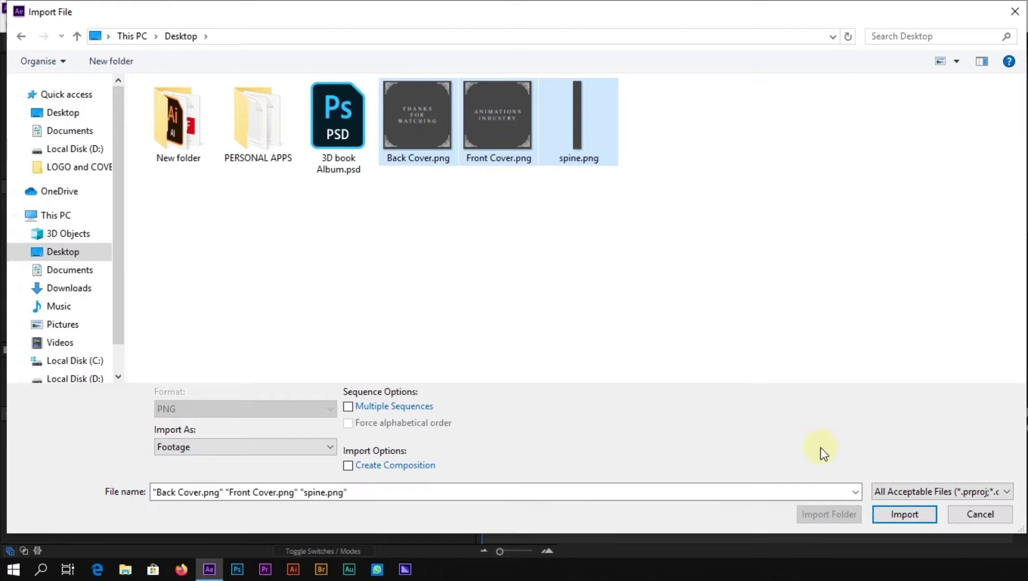
pyautogui.click(913, 515)
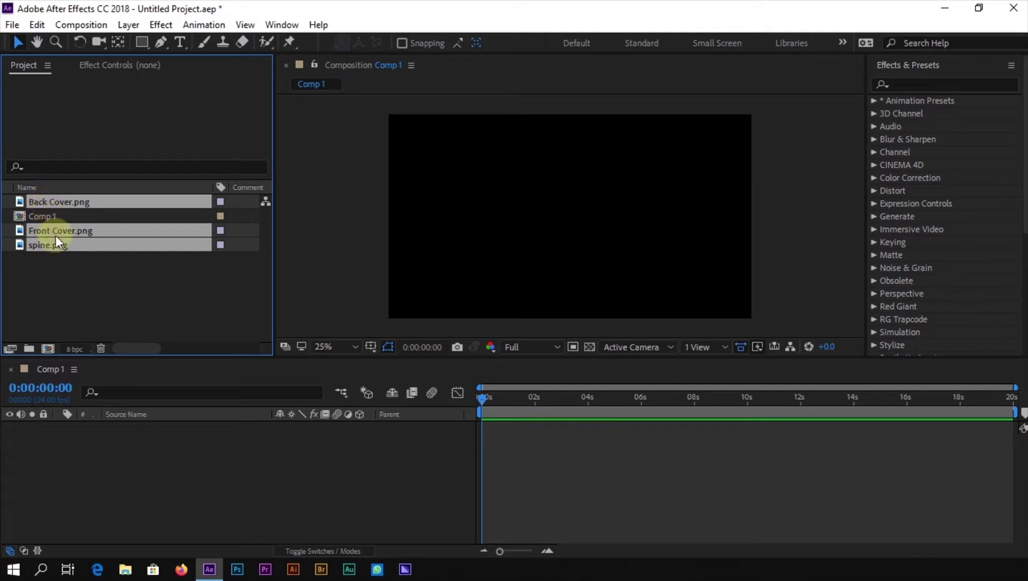
# - Build a separate composition from each of the three imported images
pyautogui.rightClick(90, 203)
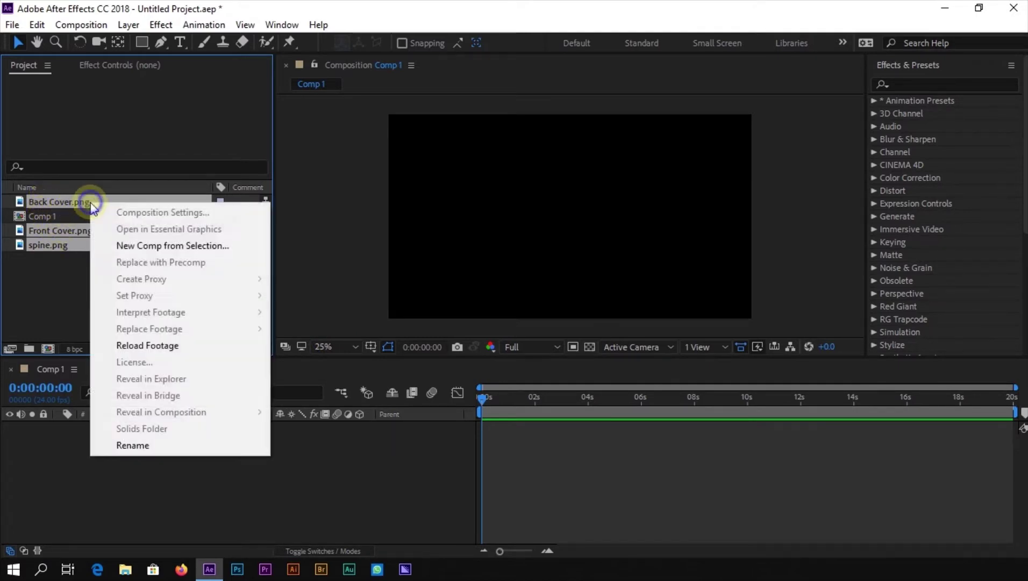
pyautogui.click(159, 246)
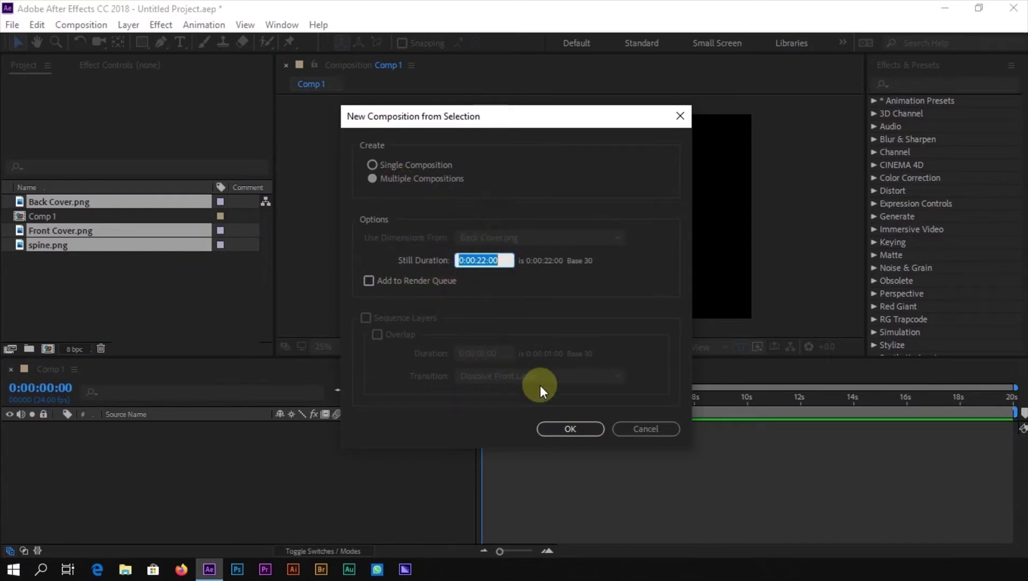
pyautogui.click(571, 428)
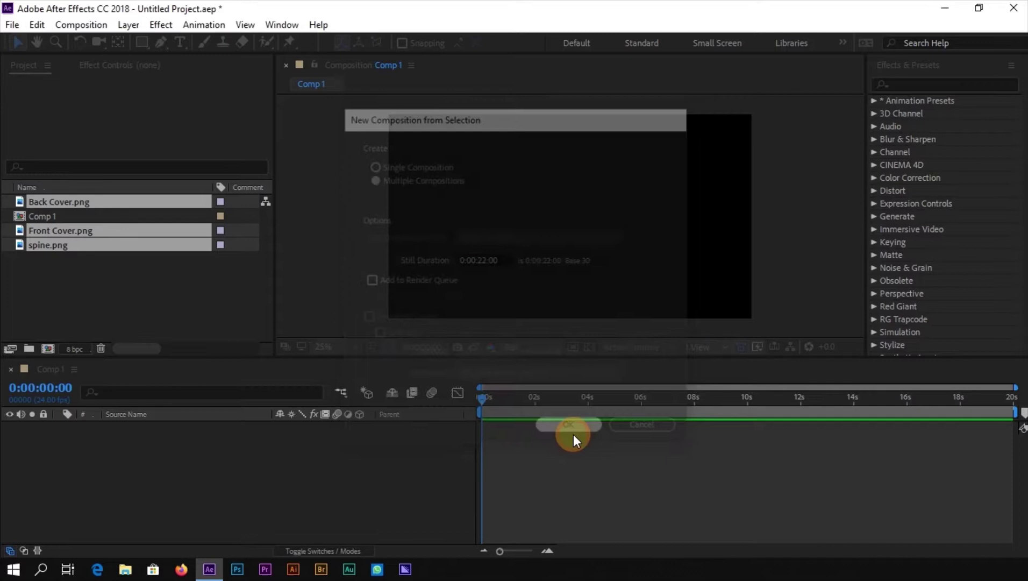
pyautogui.click(127, 311)
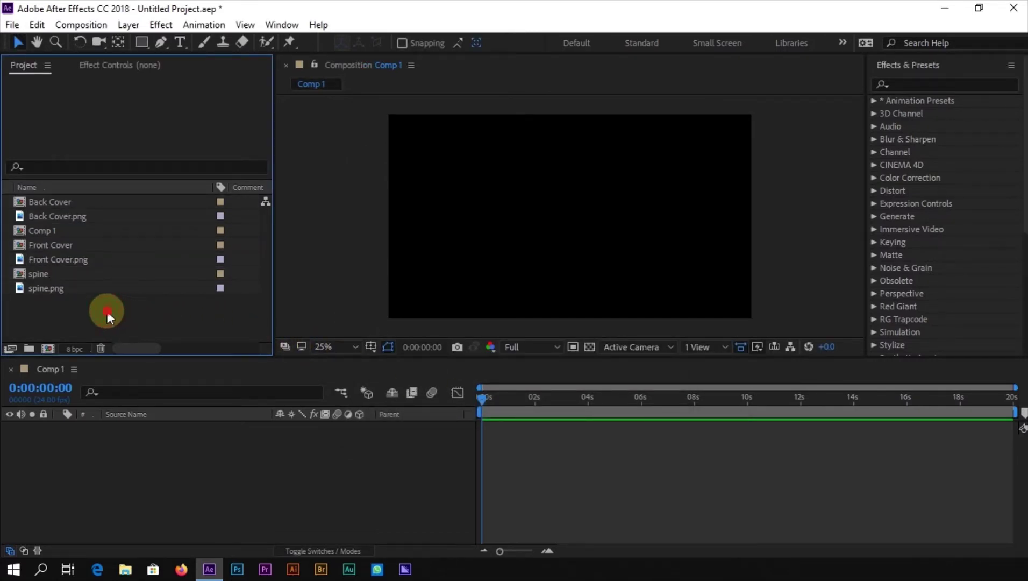
# - Import the wood plank photo into the project
pyautogui.doubleClick(107, 311)
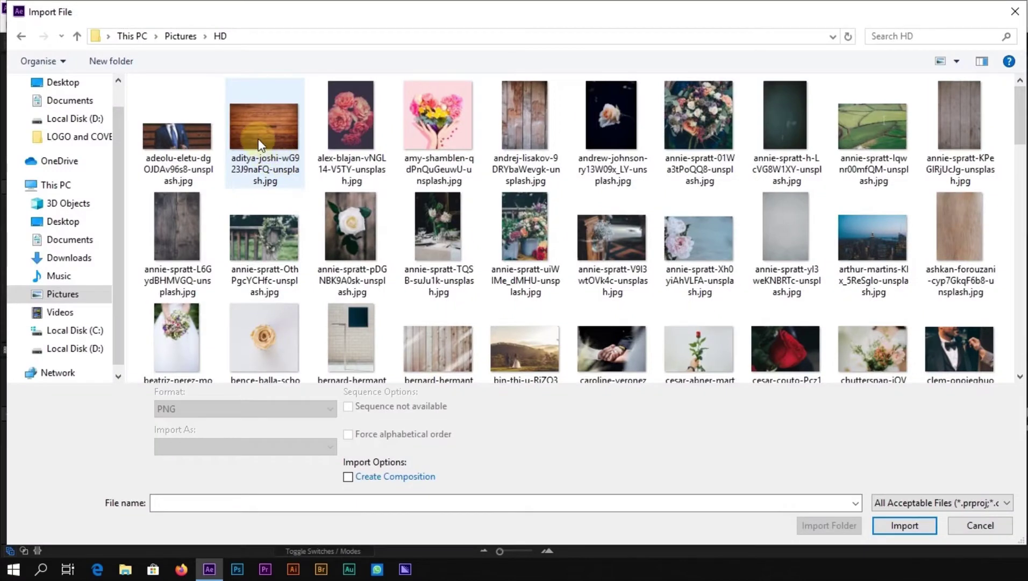
pyautogui.click(262, 137)
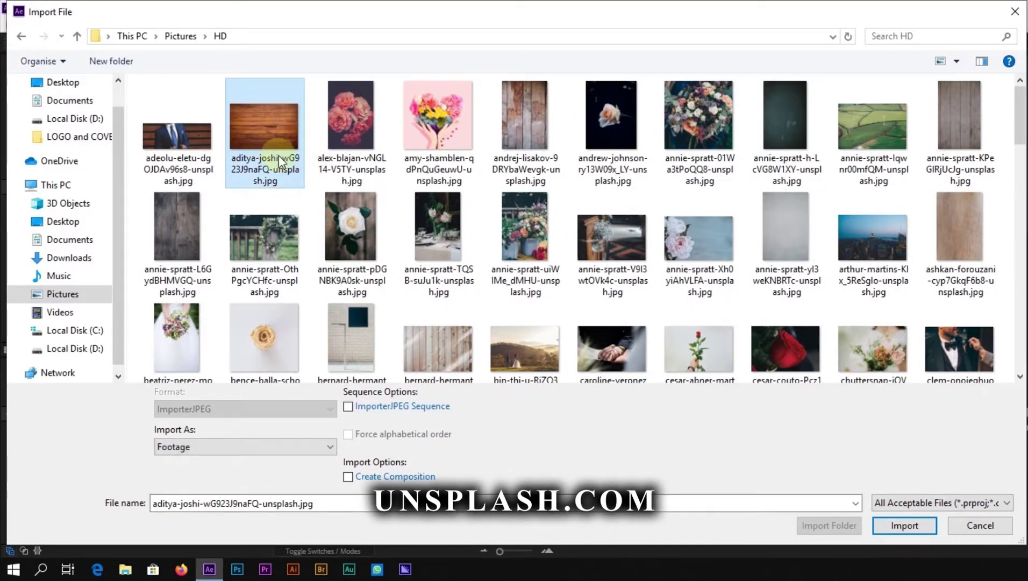
pyautogui.click(903, 526)
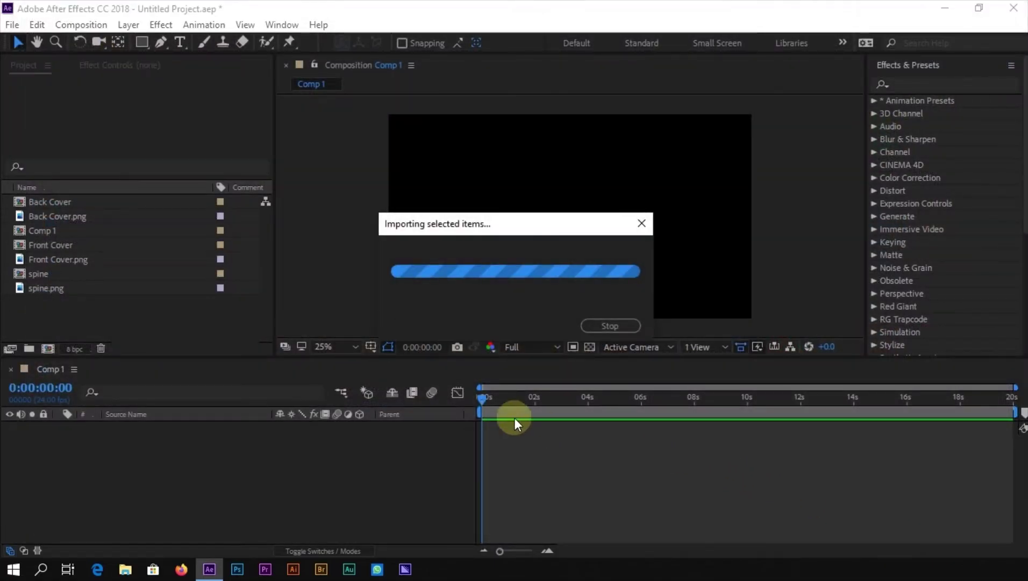
# - Add the wood photo to Comp 1 as a 3D layer scaled to 45%
pyautogui.click(98, 201)
pyautogui.moveTo(99, 201); pyautogui.dragTo(172, 438)
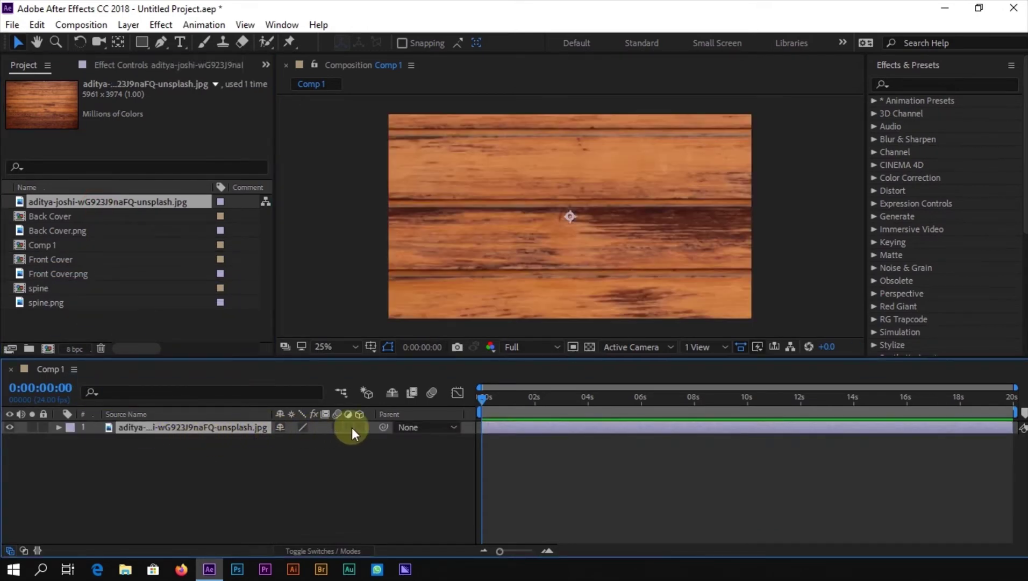
pyautogui.click(360, 427)
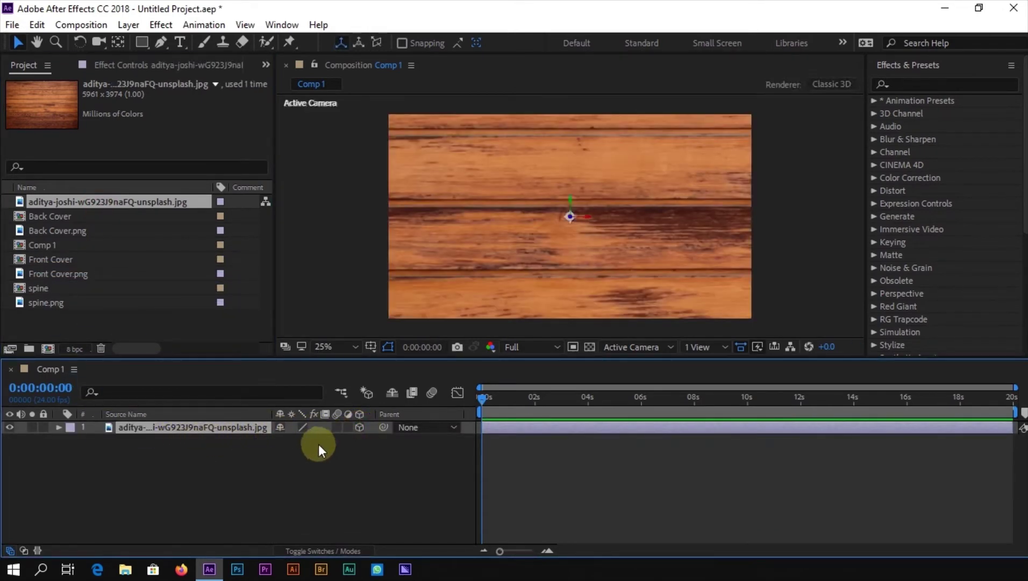
pyautogui.press('s')
pyautogui.moveTo(343, 441); pyautogui.dragTo(301, 442)
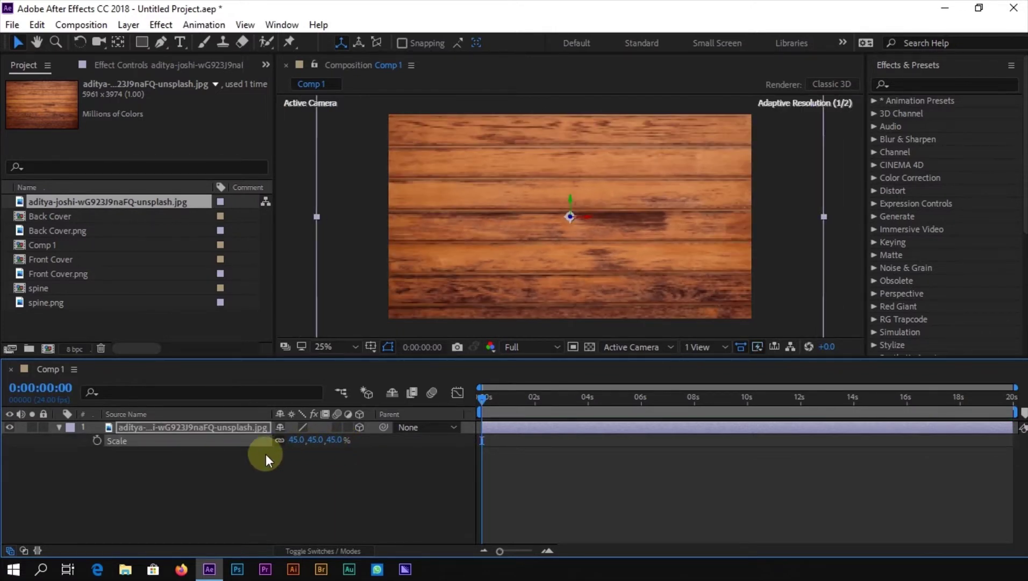
pyautogui.click(59, 427)
# - Save the project as '3D Book Album Slideshow'
pyautogui.hotkey('ctrl', 's')
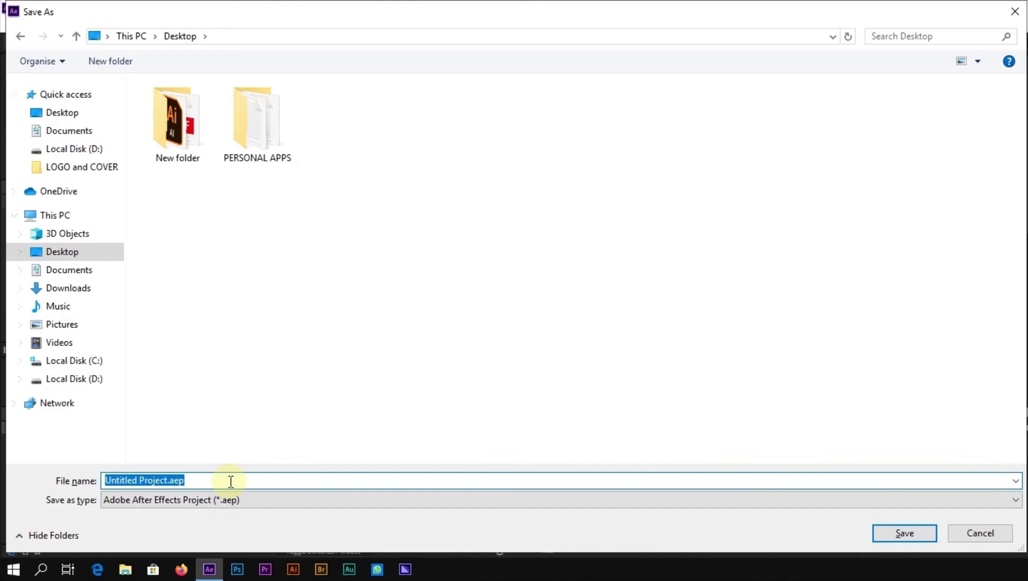
pyautogui.write('3D Book Album s')
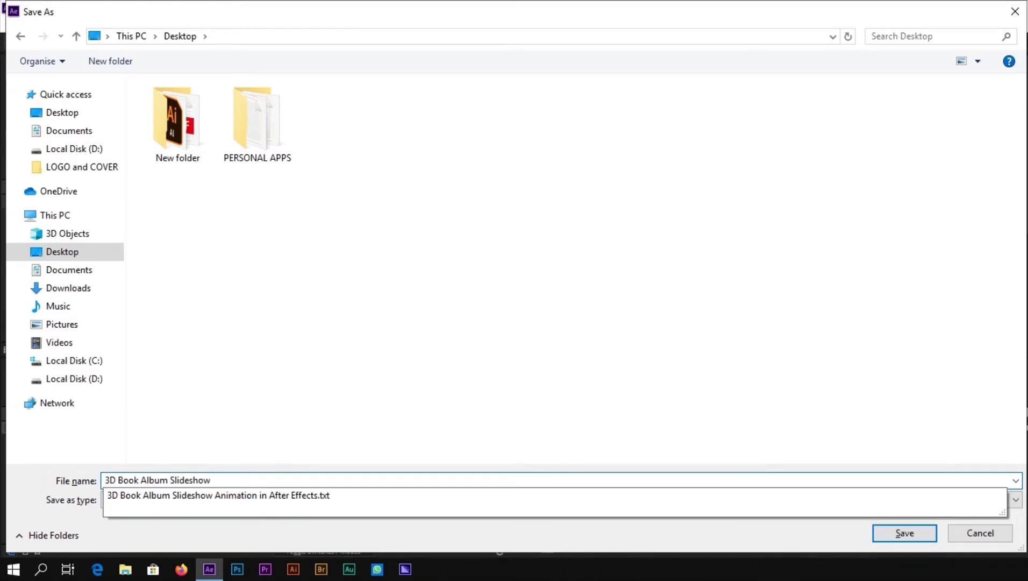
pyautogui.press('Return')
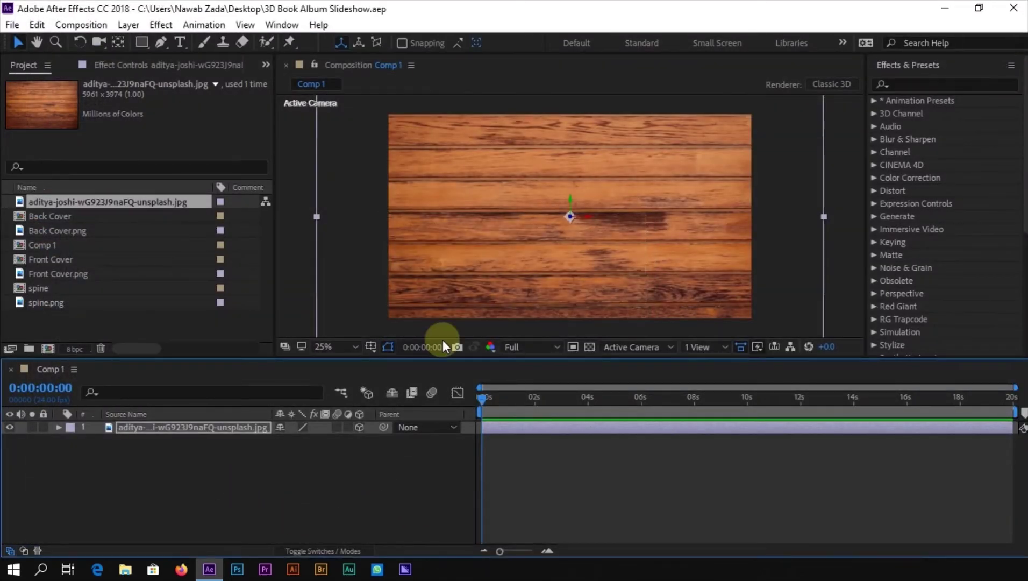
# - Add Front Cover, spine (3D) and Back Cover comps to Comp 1, Back Cover placed beneath
pyautogui.moveTo(53, 259); pyautogui.dragTo(134, 425)
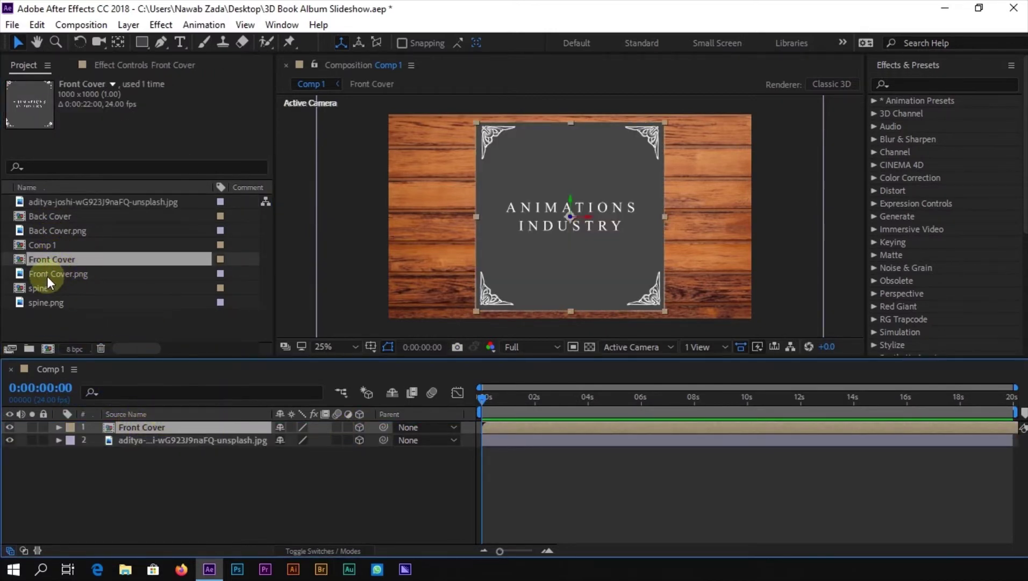
pyautogui.moveTo(43, 287); pyautogui.dragTo(154, 426)
pyautogui.click(359, 427)
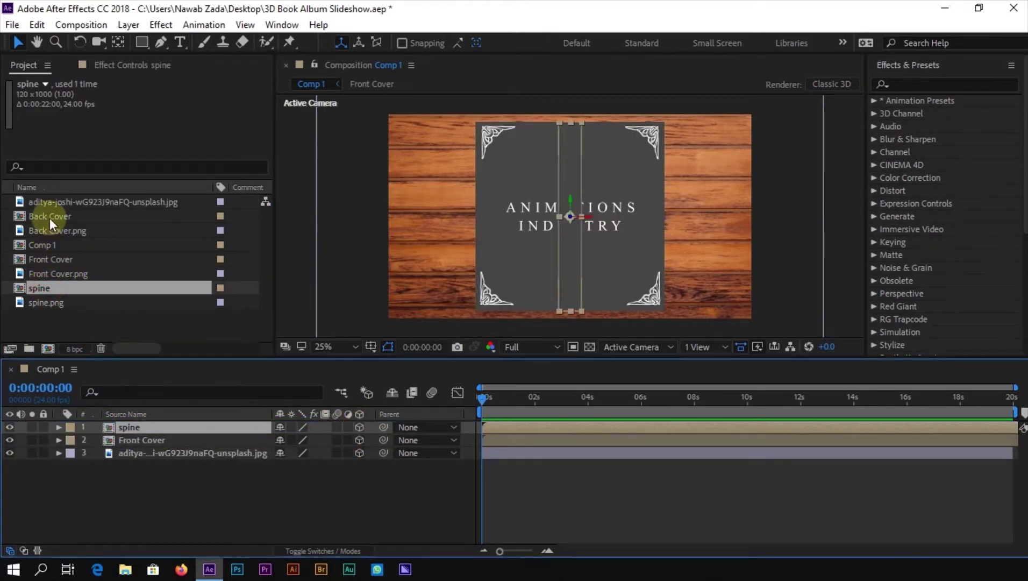
pyautogui.moveTo(50, 218); pyautogui.dragTo(147, 426)
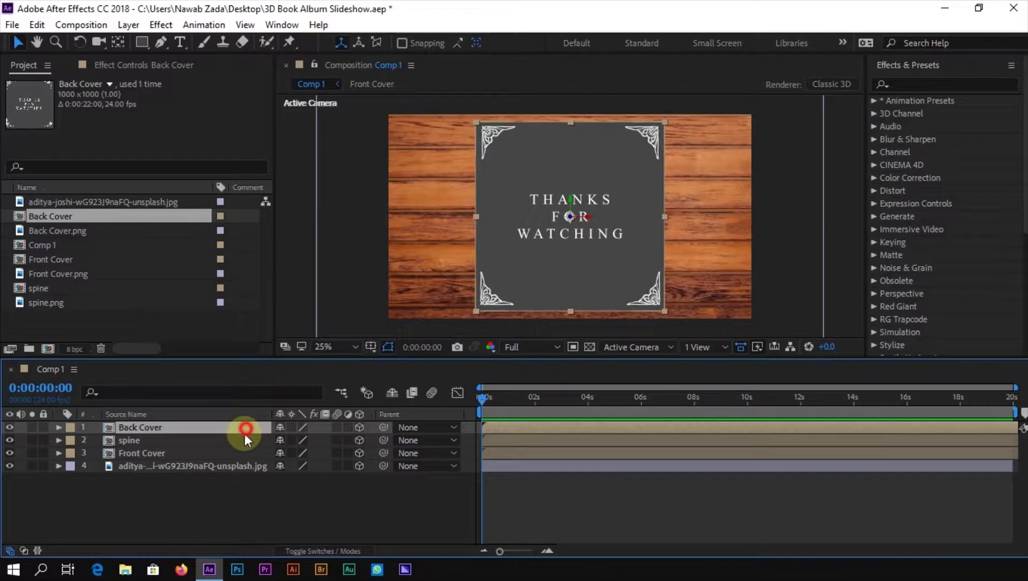
pyautogui.moveTo(244, 434); pyautogui.dragTo(202, 426)
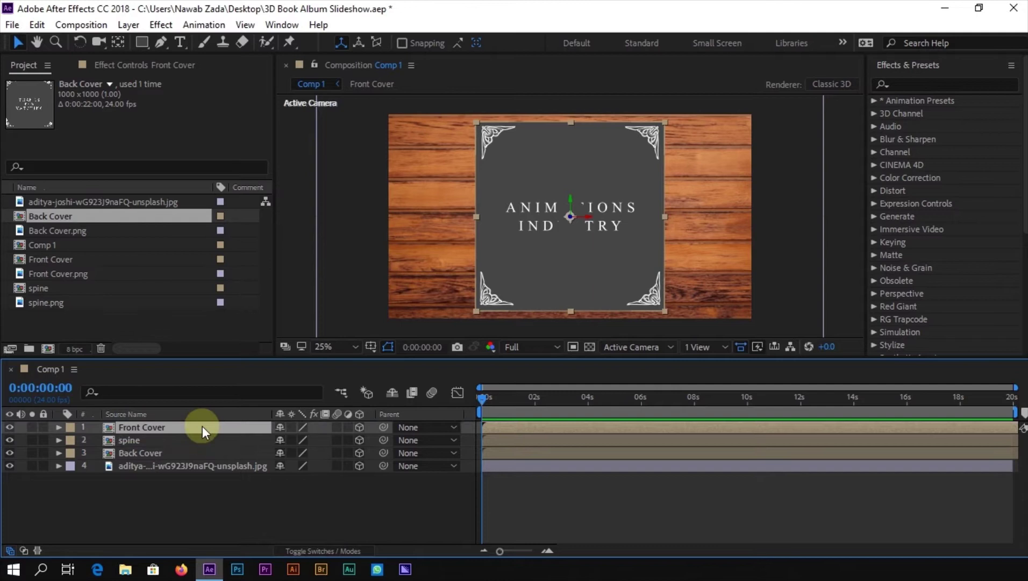
pyautogui.click(290, 508)
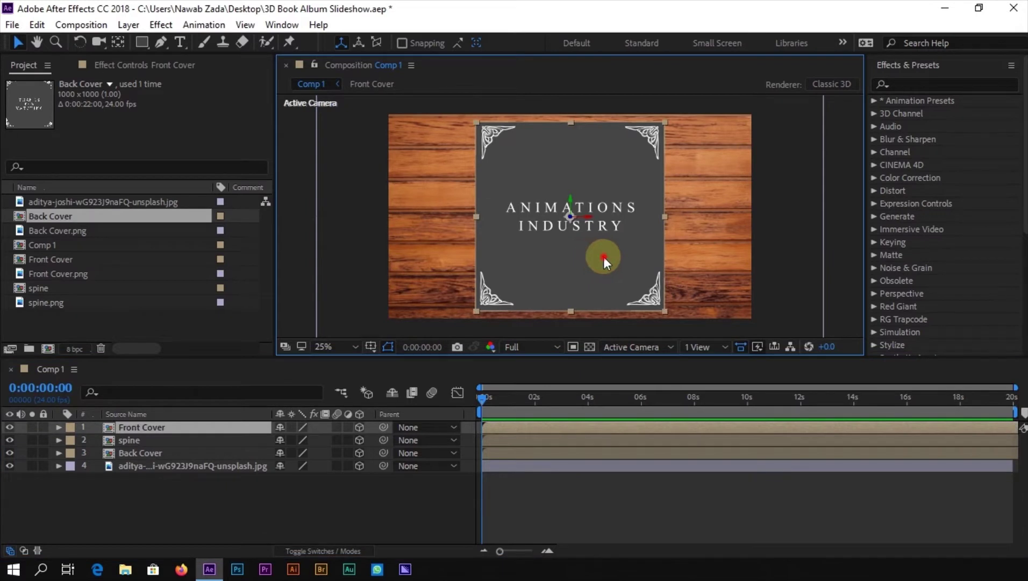
# - Move Front Cover left and Back Cover right, then slide the spine between them
pyautogui.moveTo(592, 257); pyautogui.dragTo(476, 274)
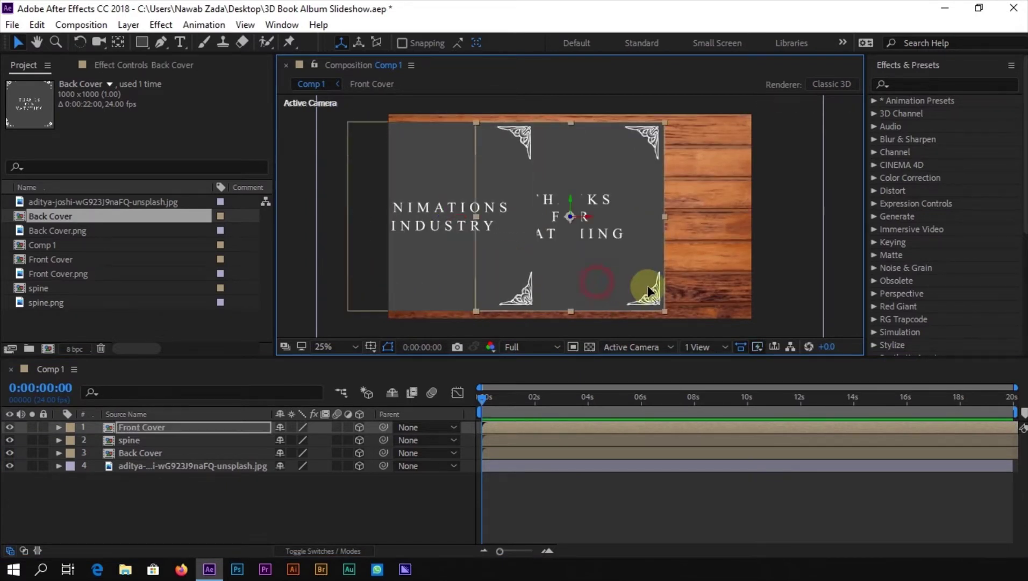
pyautogui.moveTo(647, 285); pyautogui.dragTo(683, 284)
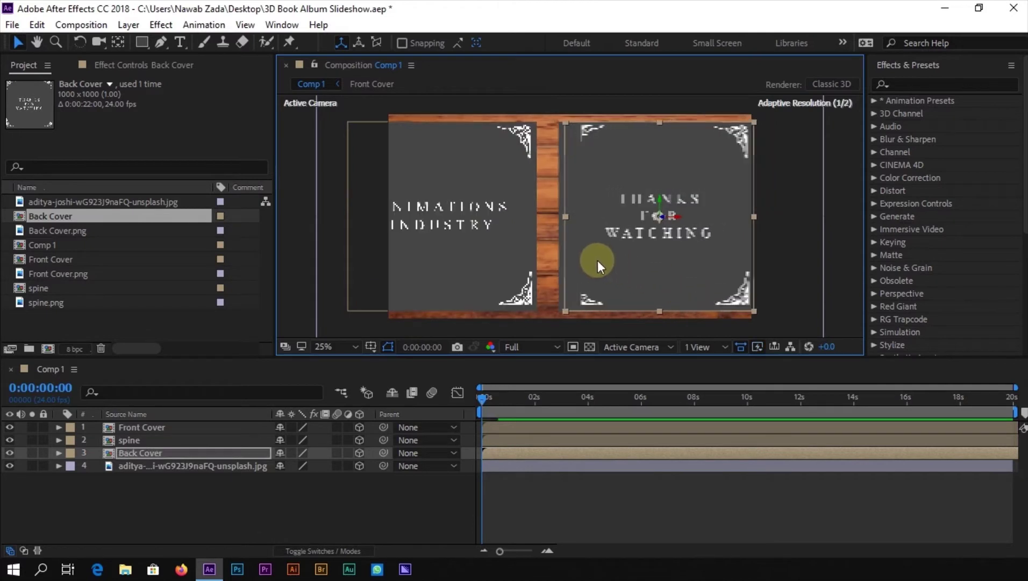
pyautogui.click(561, 229)
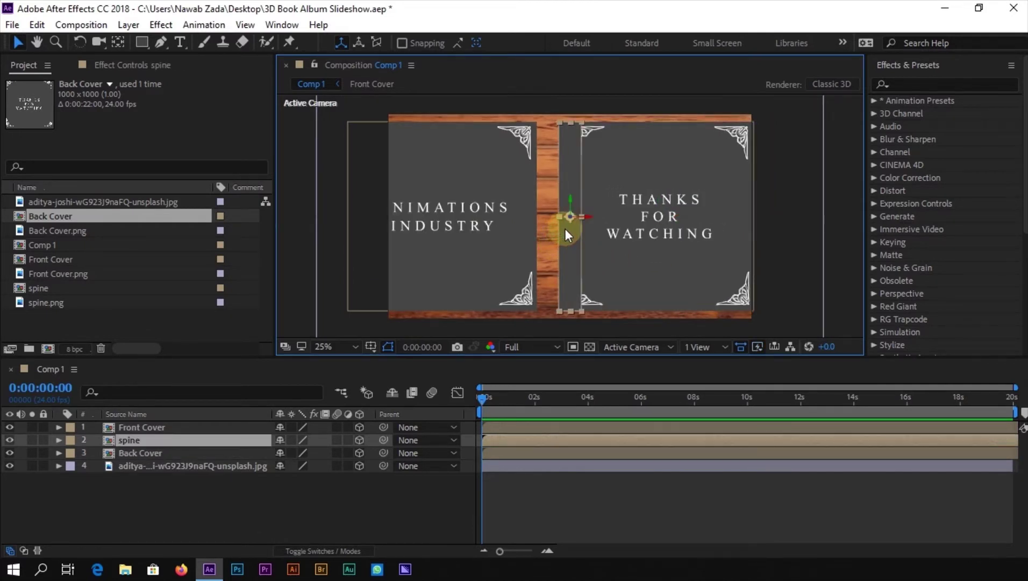
pyautogui.moveTo(566, 229); pyautogui.dragTo(528, 230)
pyautogui.click(525, 366)
pyautogui.scroll(4, 536, 322)
# - Bring up the Anchor Point Mover panel and nudge the back cover slightly left
pyautogui.click(893, 65)
pyautogui.click(894, 94)
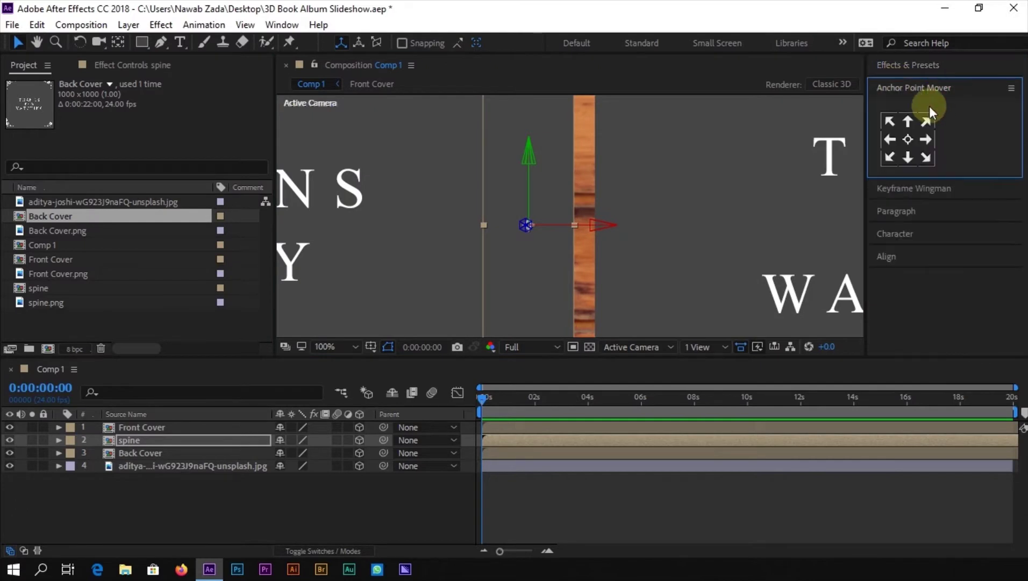
pyautogui.click(418, 257)
pyautogui.click(700, 225)
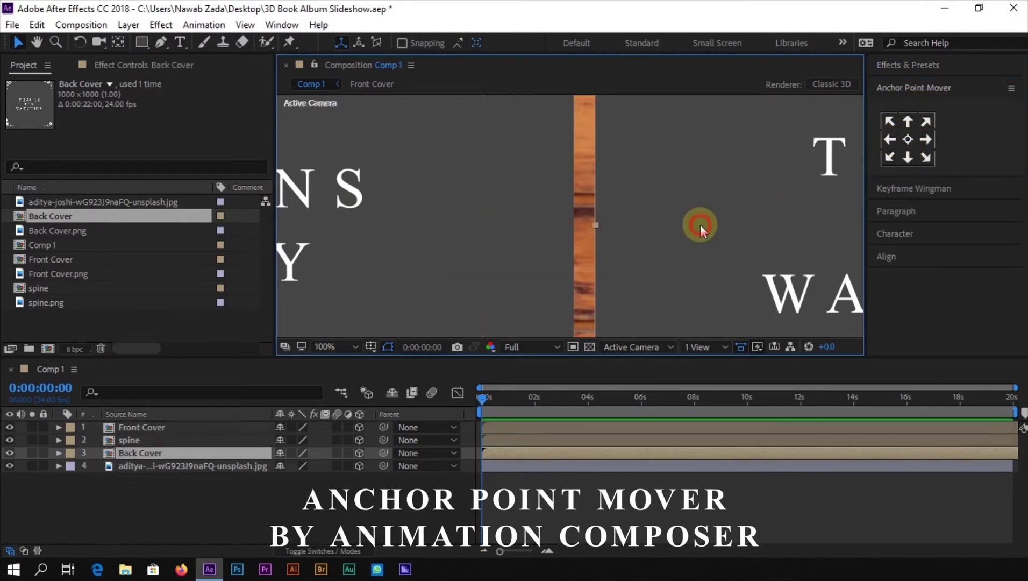
pyautogui.click(890, 139)
pyautogui.moveTo(616, 223); pyautogui.dragTo(594, 229)
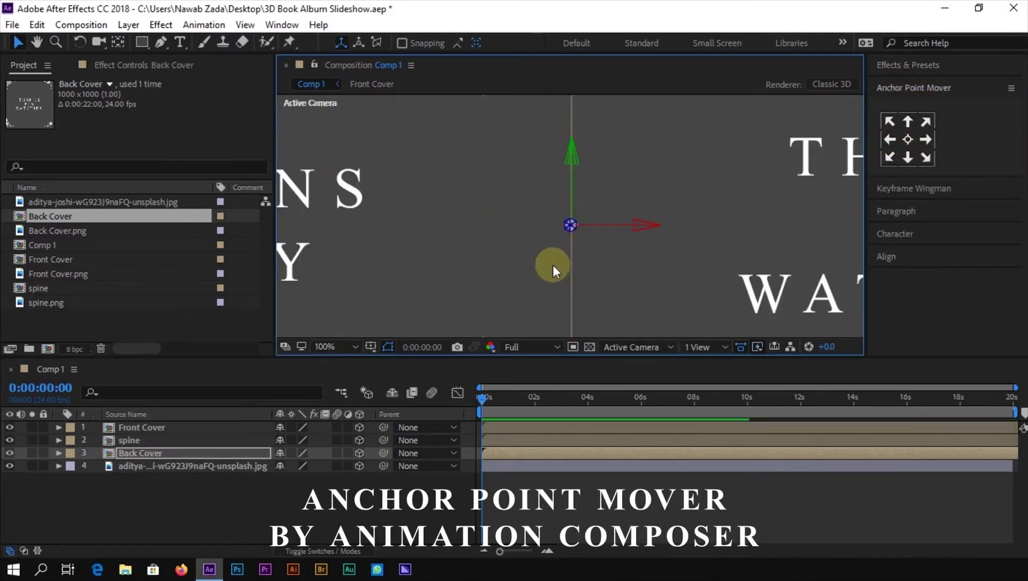
# - Peek into the Front Cover precomp, return to Comp 1, and check the cover layer selections
pyautogui.click(511, 487)
pyautogui.doubleClick(416, 192)
pyautogui.click(97, 368)
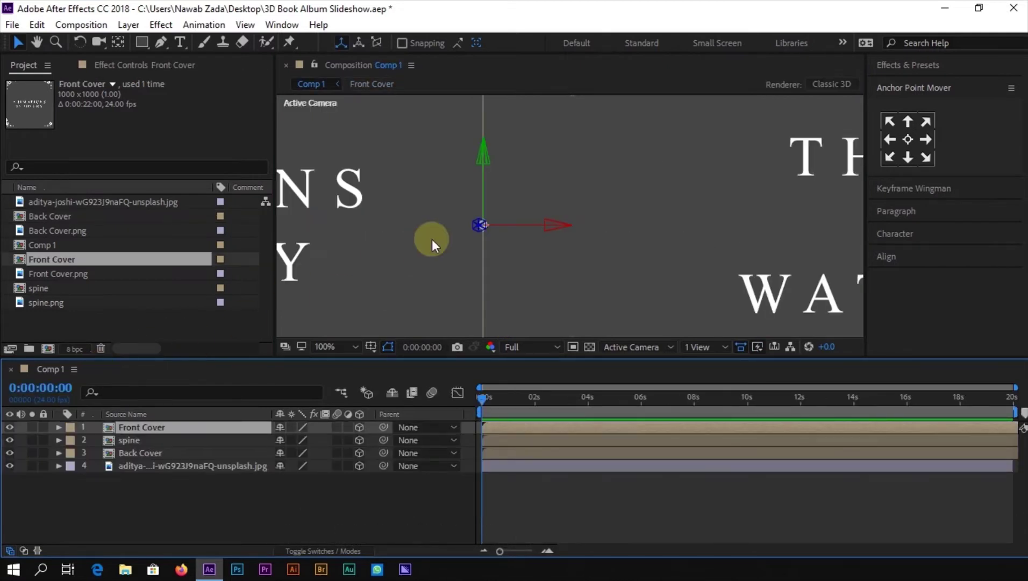
pyautogui.click(453, 172)
pyautogui.click(168, 440)
pyautogui.click(169, 428)
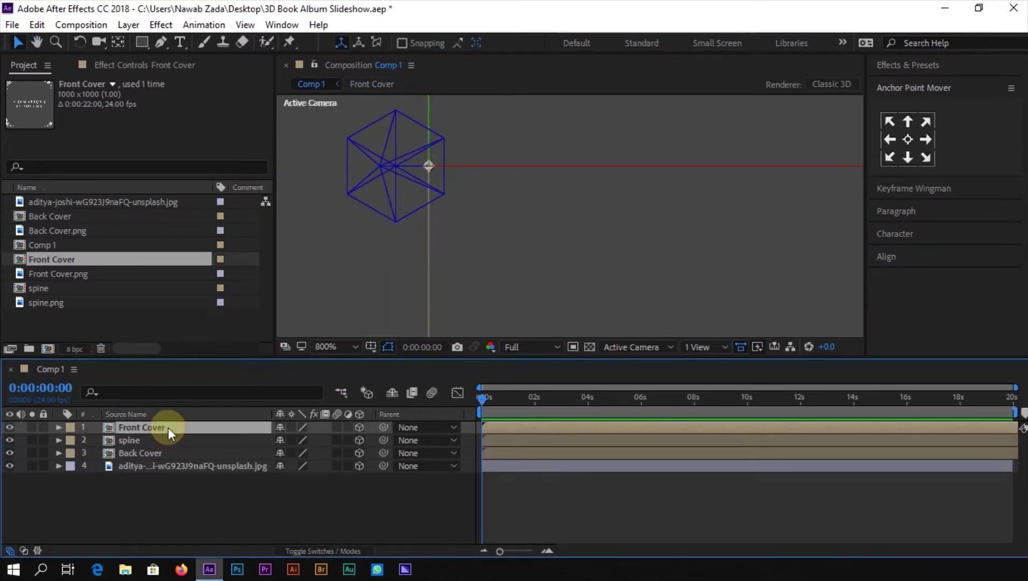
pyautogui.click(168, 452)
pyautogui.click(176, 426)
pyautogui.click(244, 486)
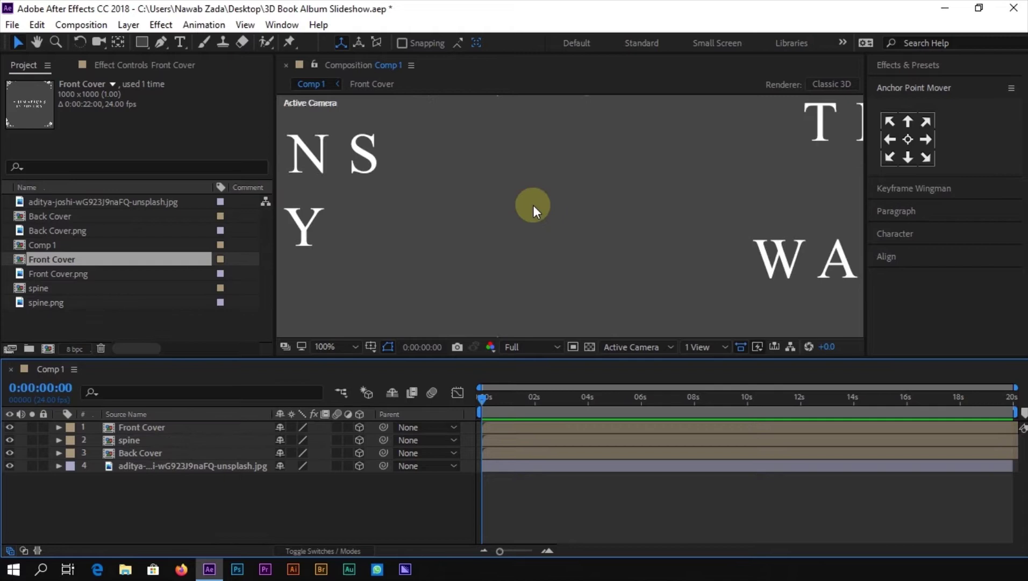
pyautogui.scroll(-10, 532, 205)
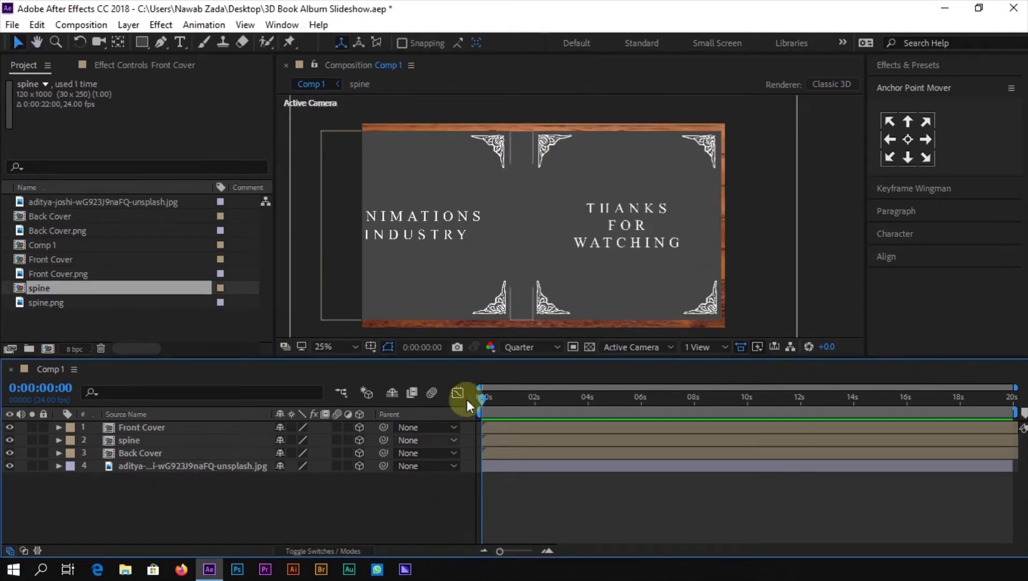
# - Move Front Cover's anchor to its right edge, and spine's and Back Cover's to their left edges
pyautogui.click(434, 275)
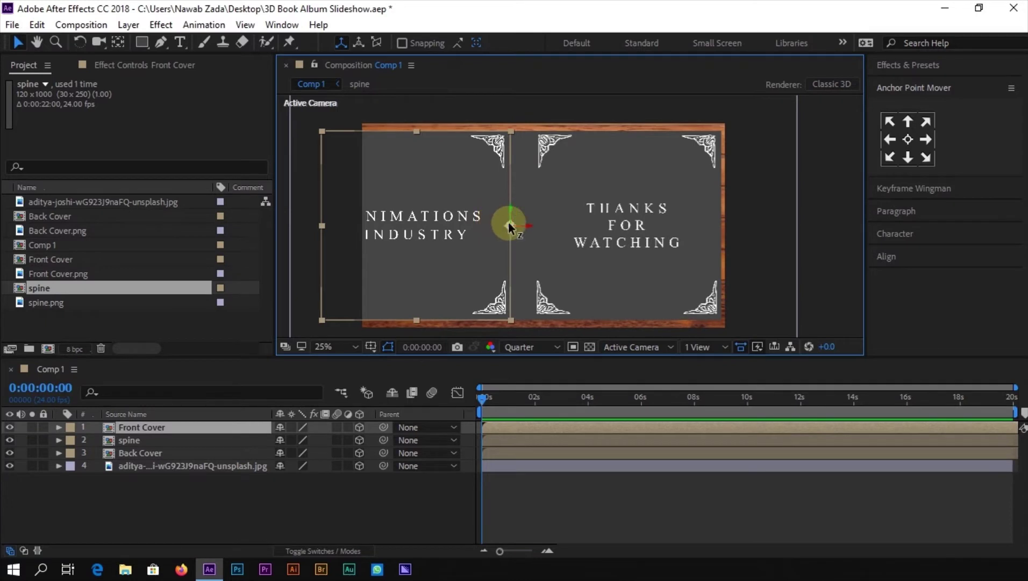
pyautogui.click(928, 140)
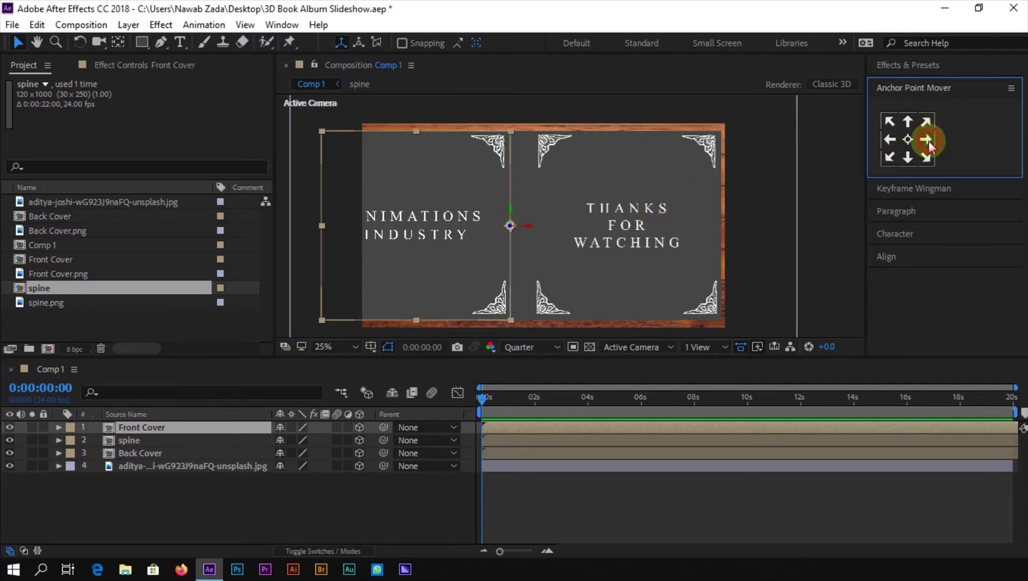
pyautogui.click(517, 247)
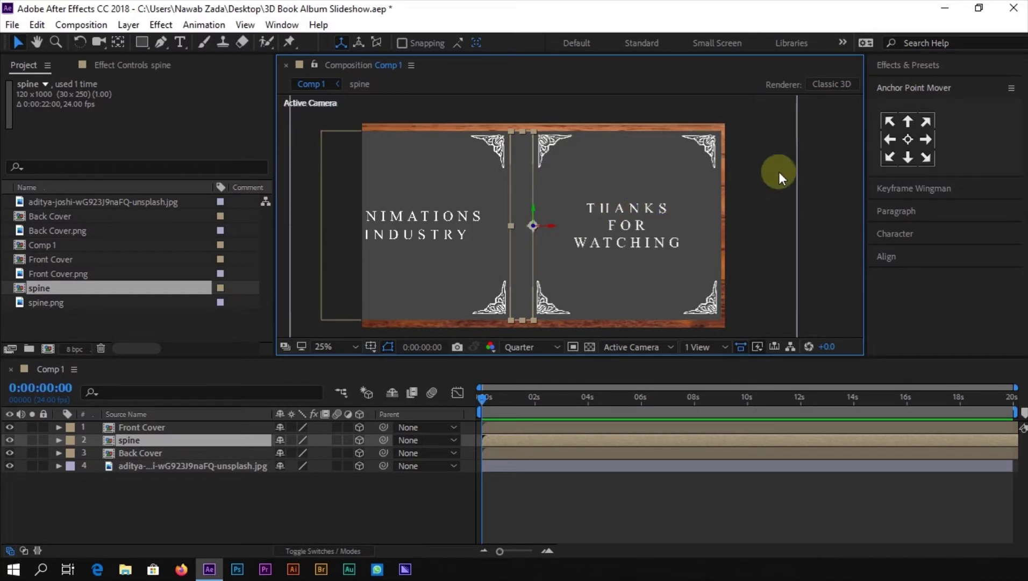
pyautogui.click(925, 139)
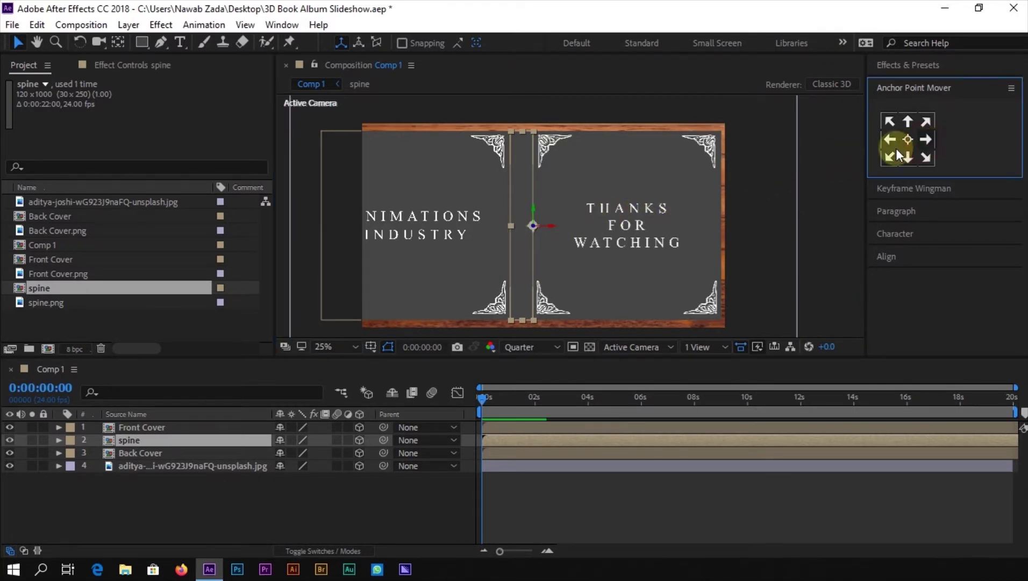
pyautogui.click(588, 263)
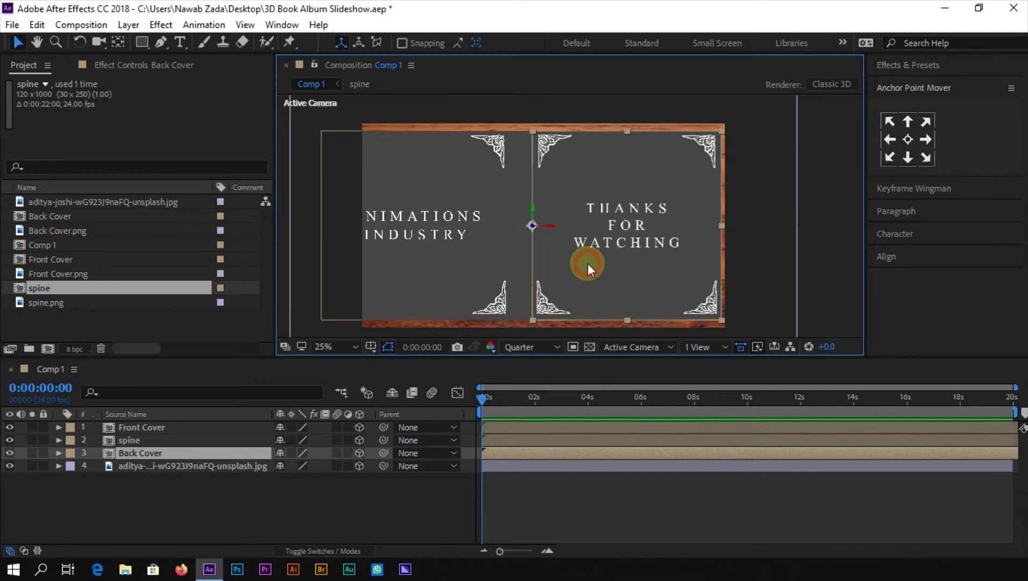
pyautogui.click(890, 139)
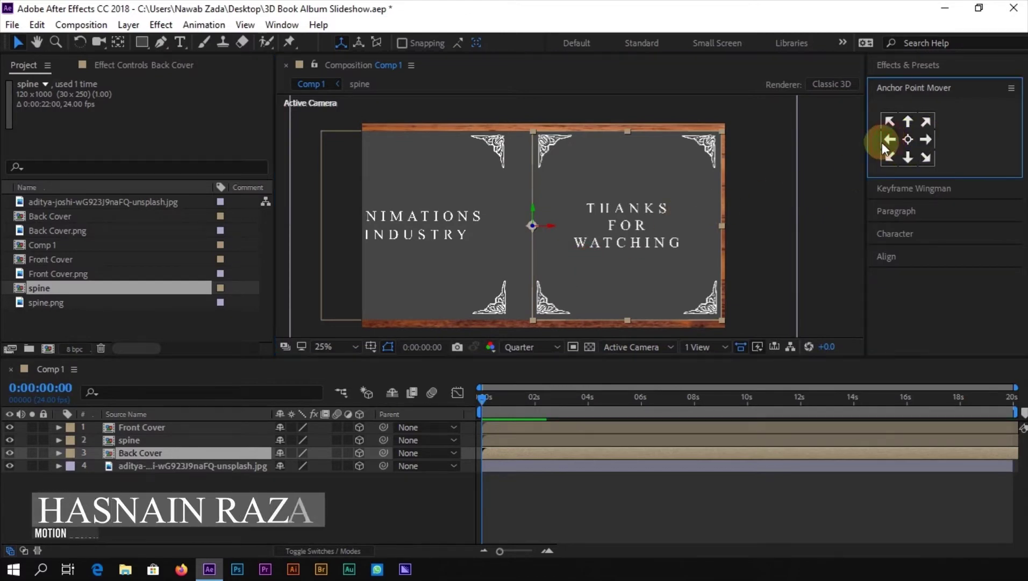
pyautogui.click(430, 501)
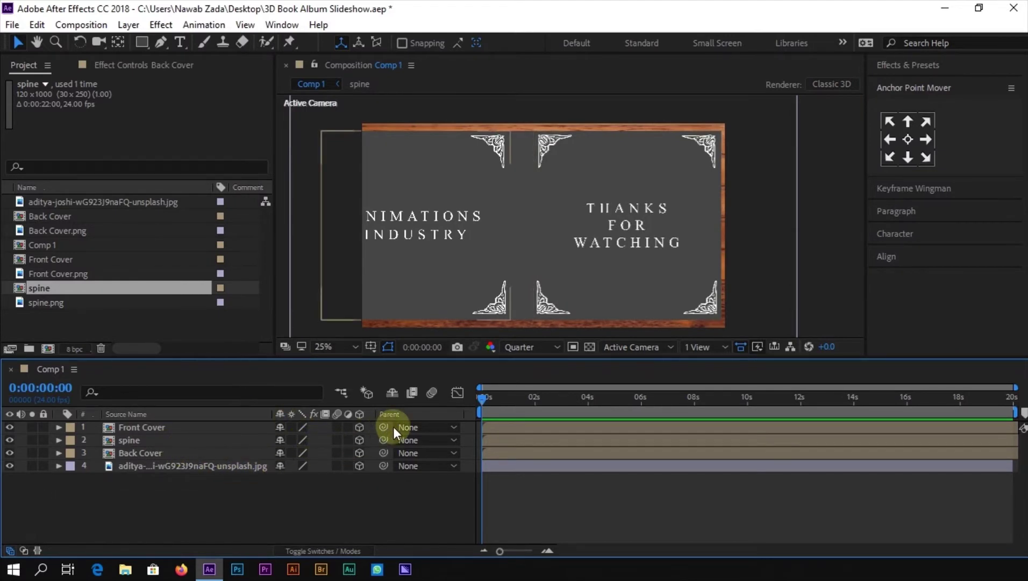
# - Parent Front Cover to spine and spine to Back Cover
pyautogui.moveTo(242, 441); pyautogui.dragTo(157, 441)
pyautogui.moveTo(384, 441); pyautogui.dragTo(266, 445)
pyautogui.moveTo(130, 444); pyautogui.dragTo(133, 454)
# - Reveal Rotation for Front Cover and spine and start fresh Y Rotation keyframes
pyautogui.click(179, 491)
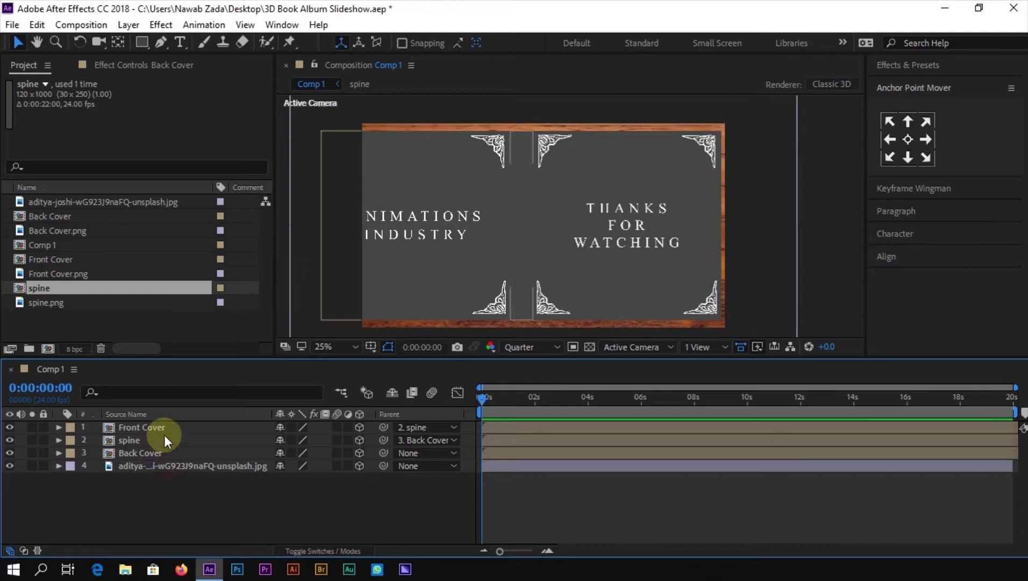
pyautogui.click(162, 428)
pyautogui.keyDown('ctrl'); pyautogui.click(168, 441); pyautogui.keyUp('ctrl')
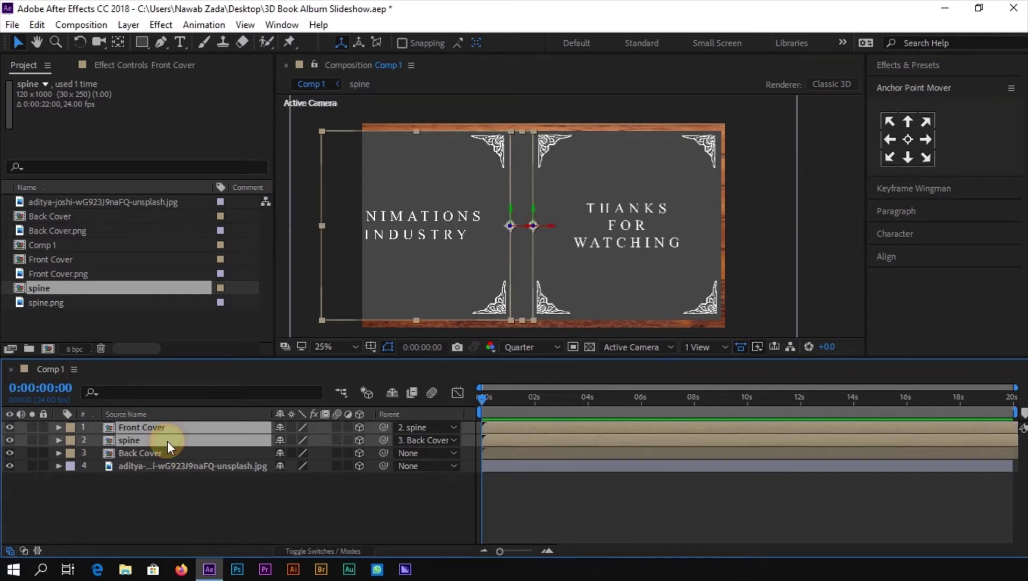
pyautogui.press('r')
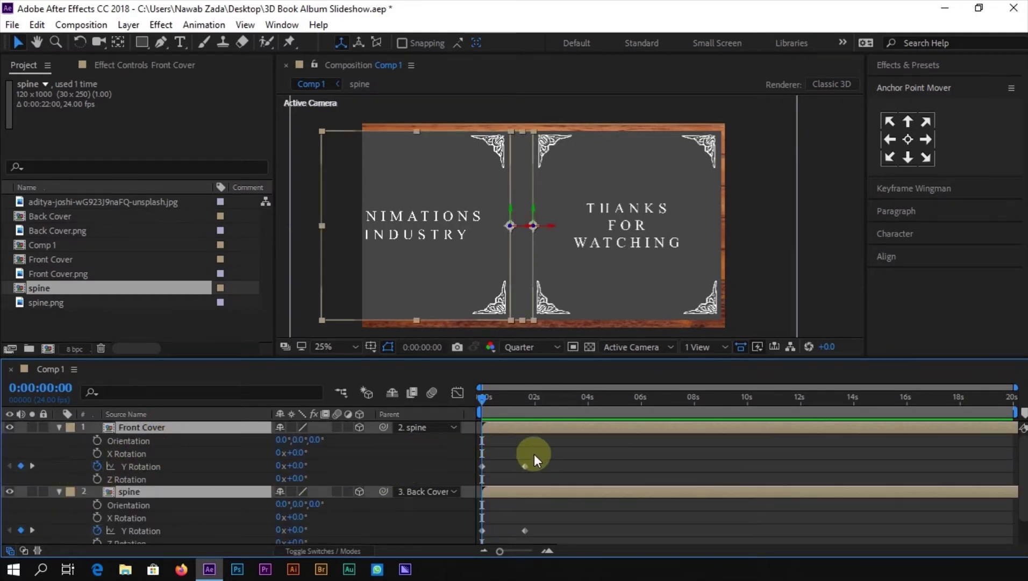
pyautogui.click(97, 465)
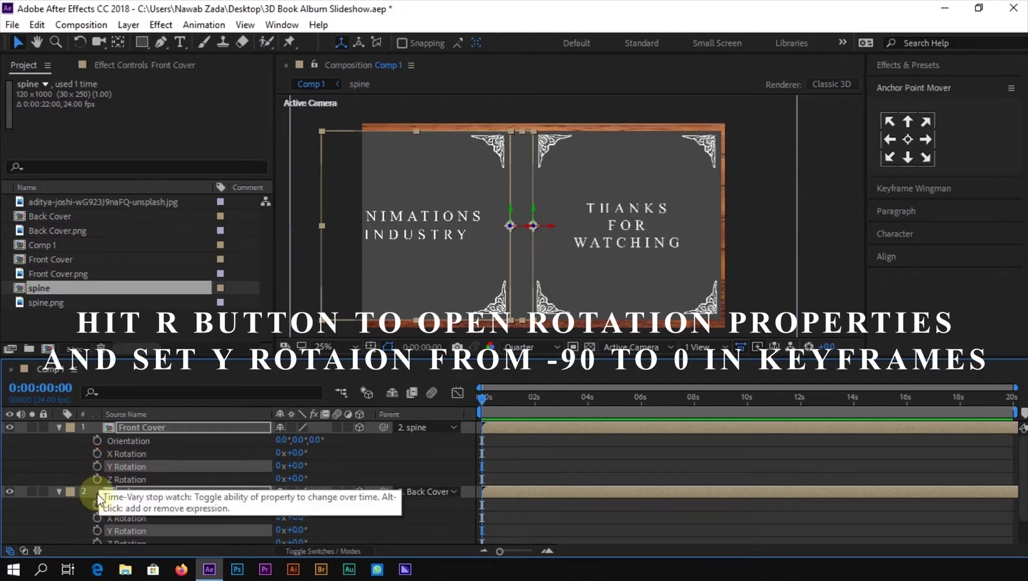
pyautogui.click(98, 465)
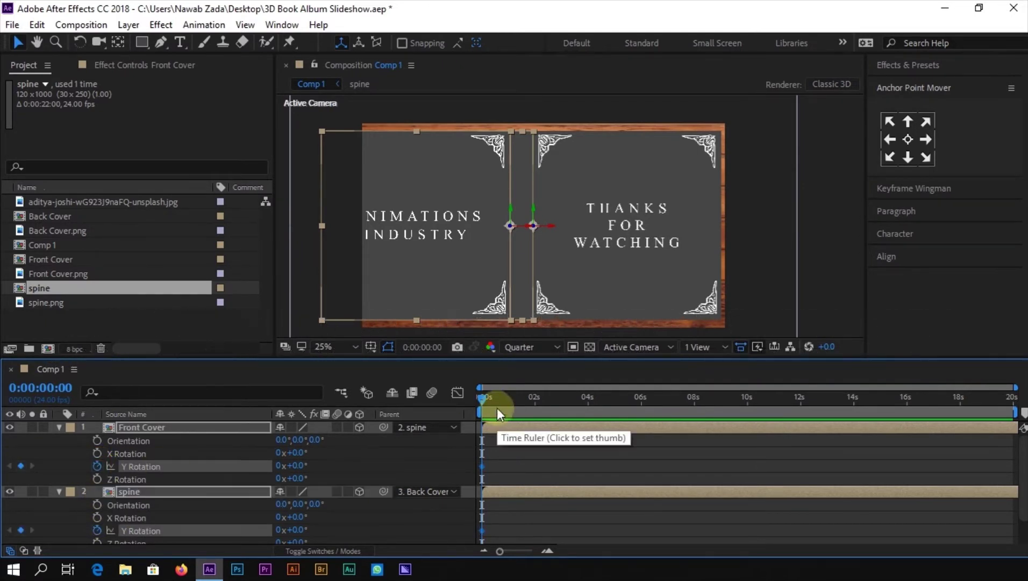
# - Keyframe both layers' Y Rotation so they turn between -90° and 0°
pyautogui.click(507, 396)
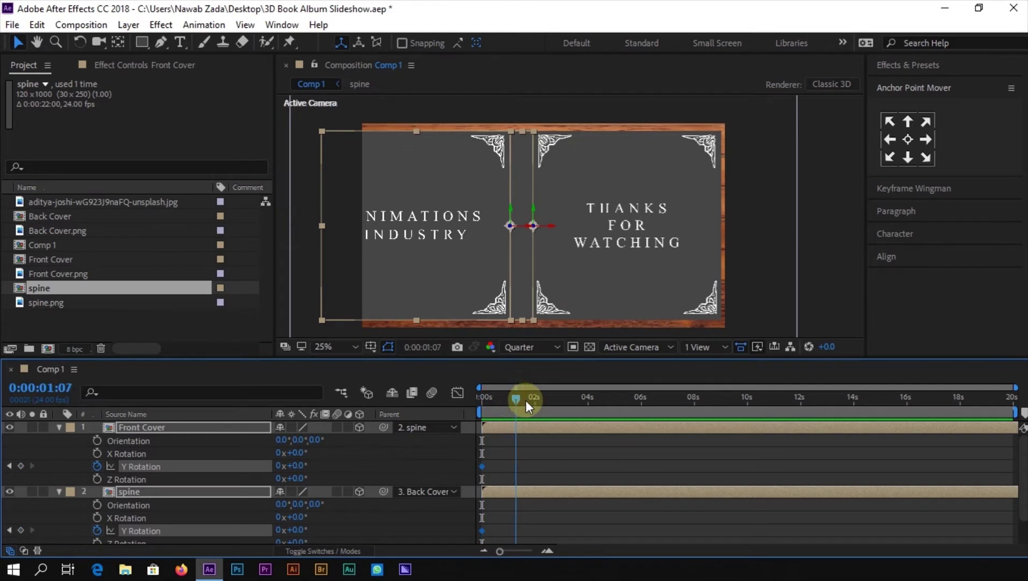
pyautogui.moveTo(526, 400); pyautogui.dragTo(536, 400)
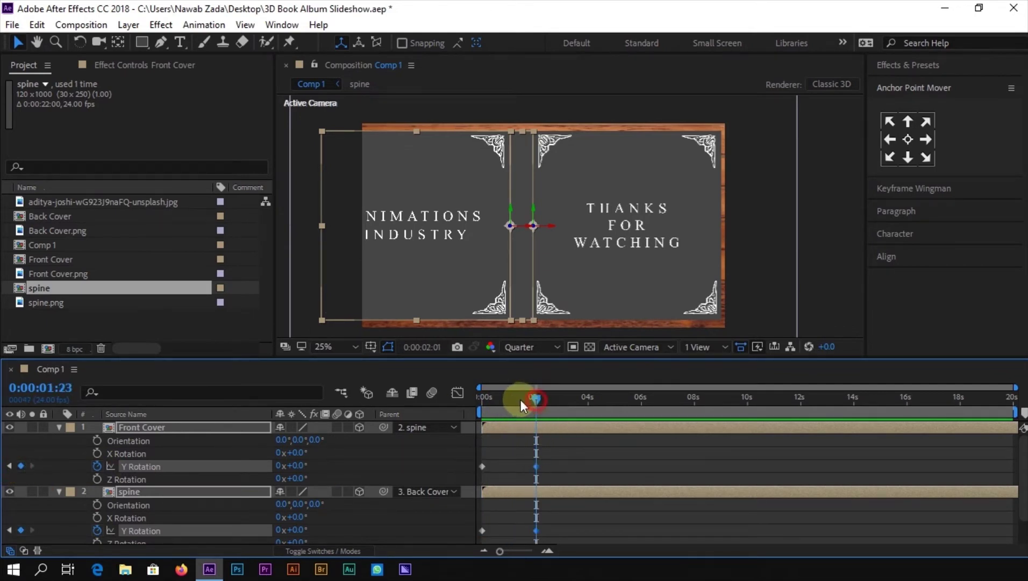
pyautogui.moveTo(292, 466); pyautogui.dragTo(222, 466)
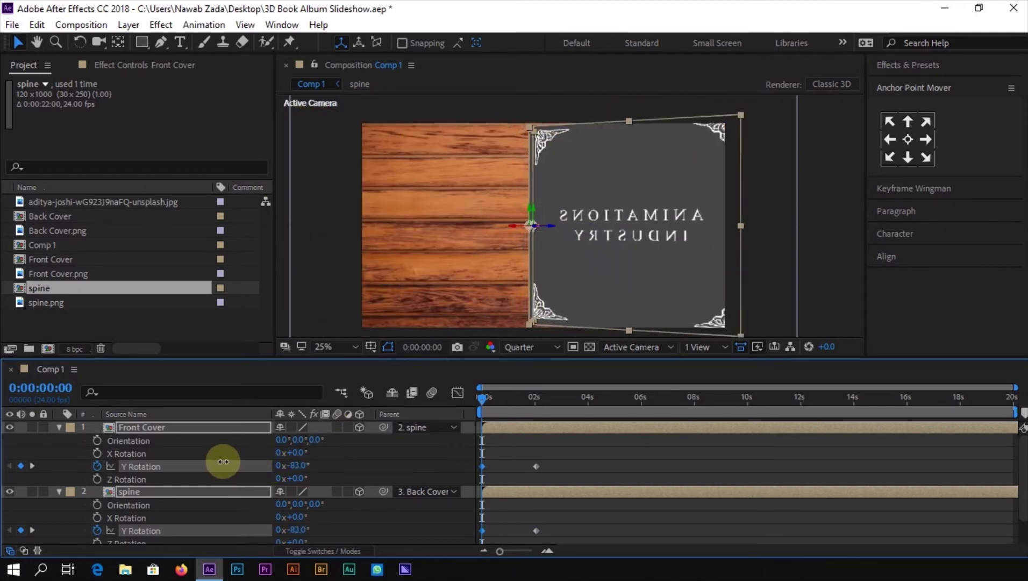
pyautogui.click(297, 469)
pyautogui.write('90')
pyautogui.press('Return')
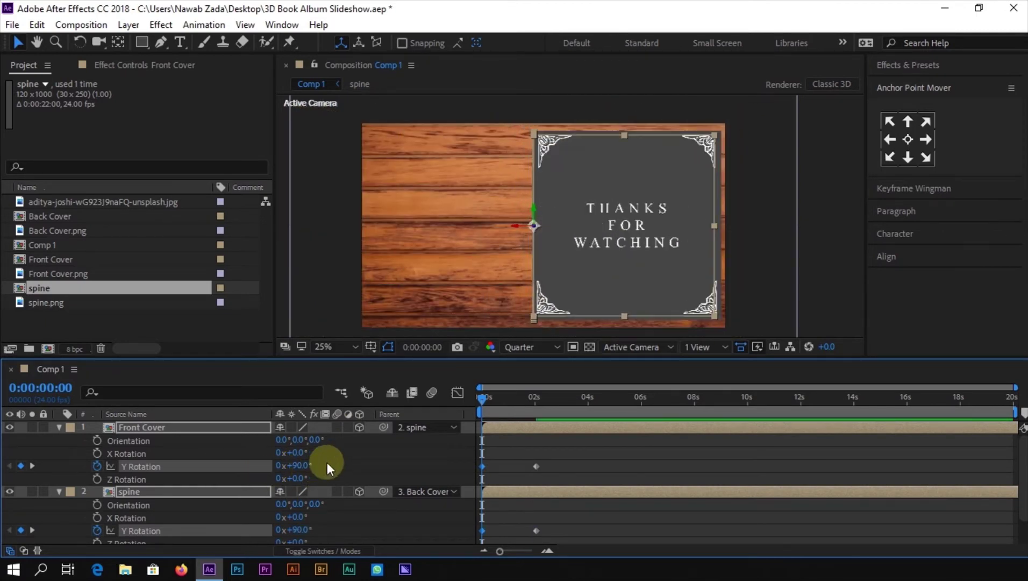
pyautogui.moveTo(495, 399); pyautogui.dragTo(479, 401)
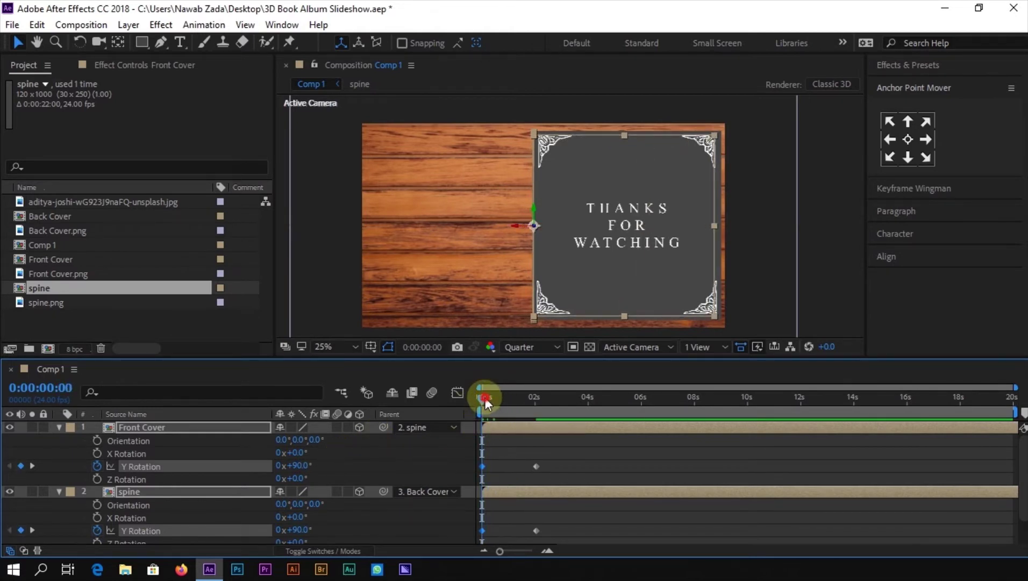
pyautogui.write('-90')
pyautogui.press('Return')
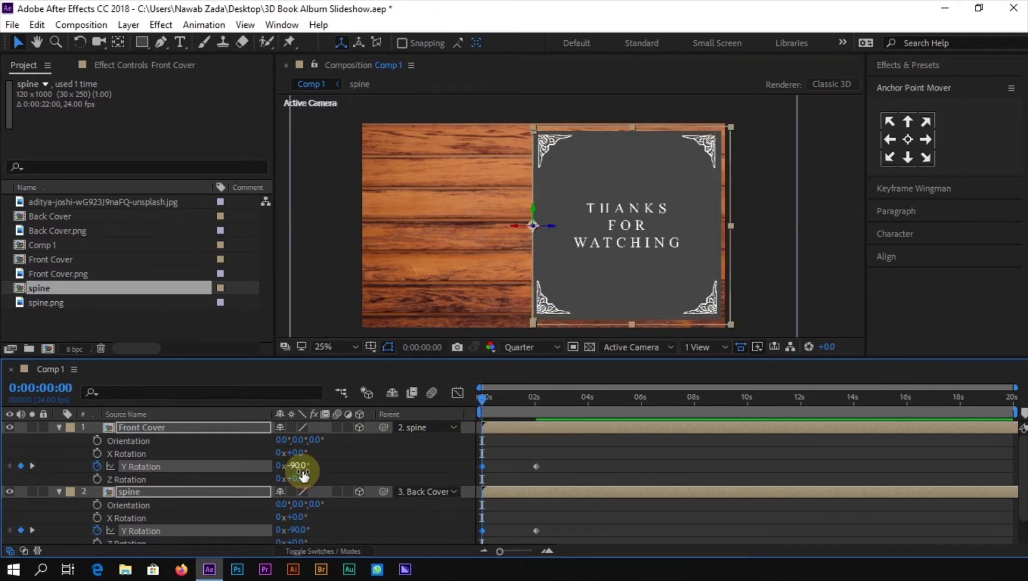
# - Delay the four Y Rotation keyframes by about one second and preview the cover opening
pyautogui.press('space')
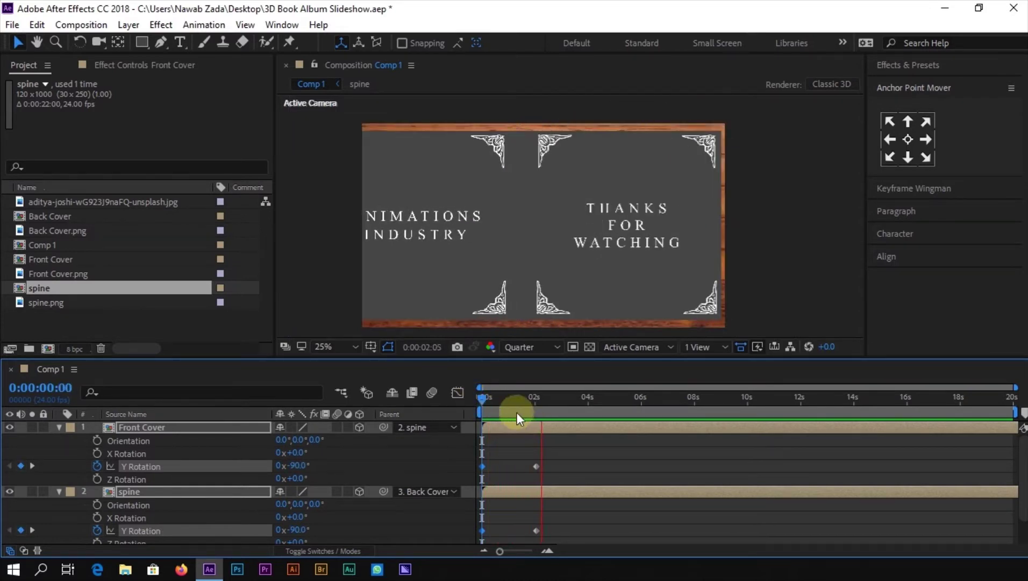
pyautogui.press('space')
pyautogui.press('space')
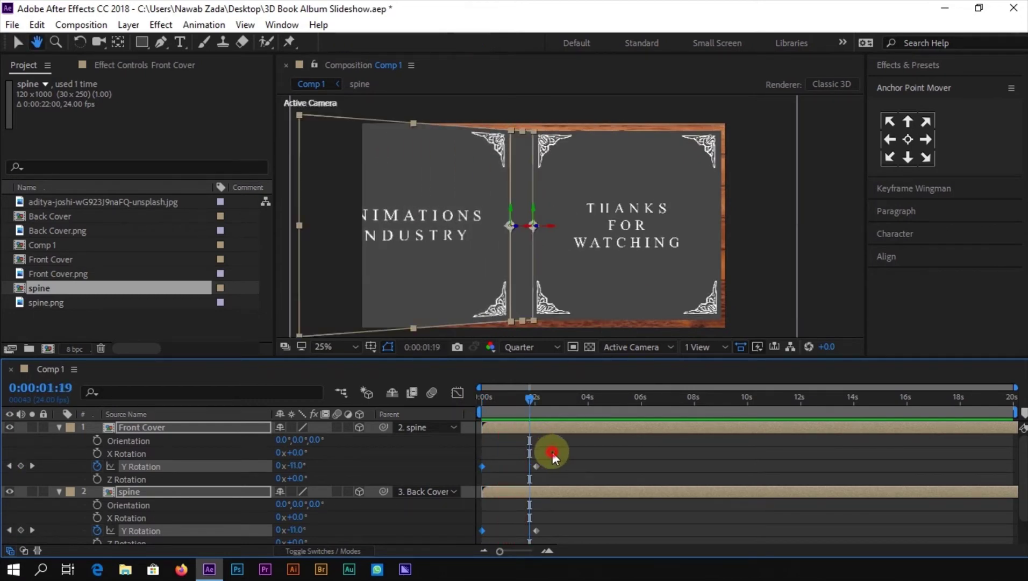
pyautogui.moveTo(552, 452); pyautogui.dragTo(477, 537)
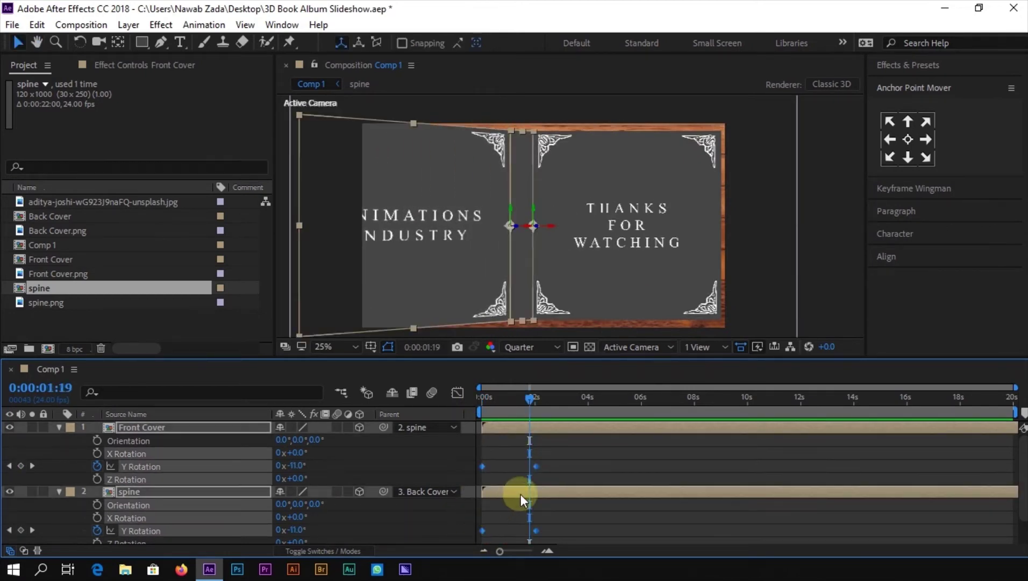
pyautogui.moveTo(537, 466); pyautogui.dragTo(618, 469)
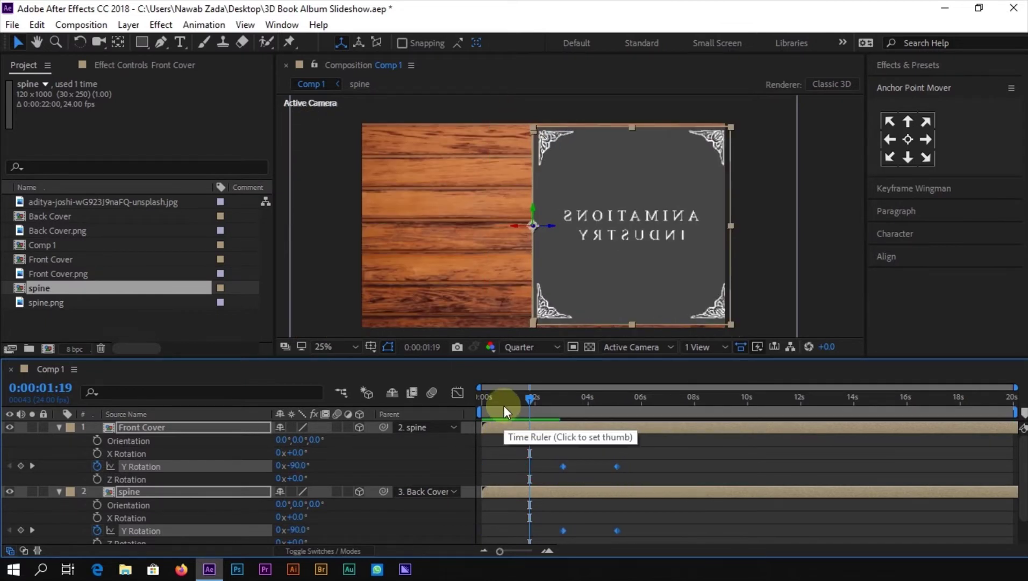
pyautogui.press('space')
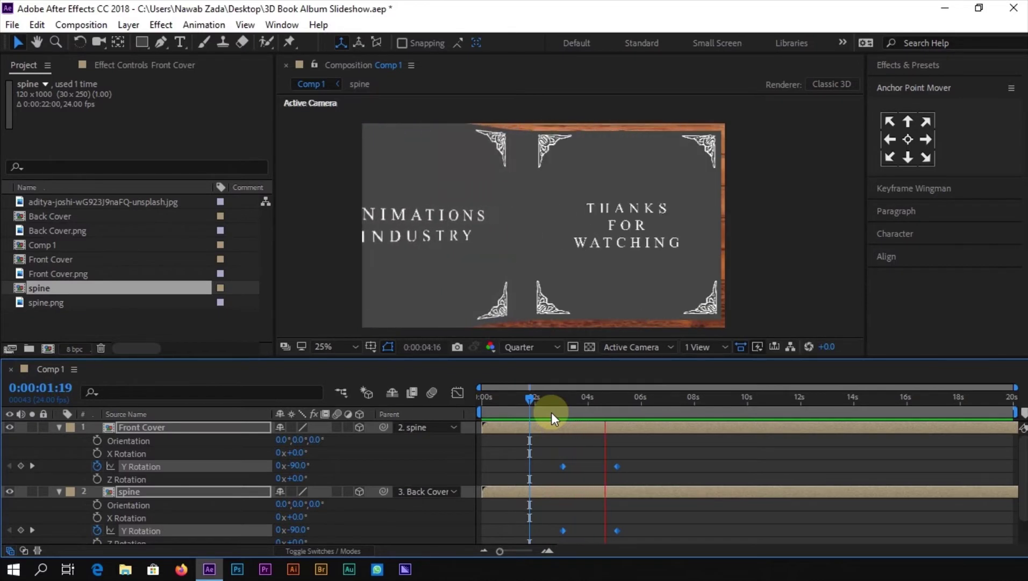
pyautogui.press('space')
pyautogui.click(555, 401)
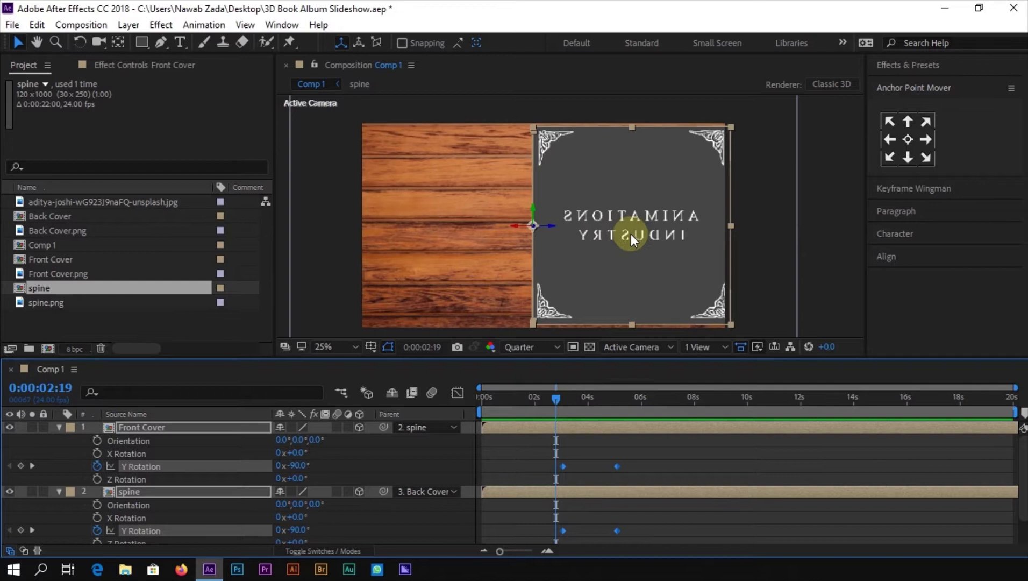
pyautogui.click(60, 428)
# - Flip Front Cover.png horizontally inside the Front Cover comp, save, and return to Comp 1
pyautogui.click(76, 485)
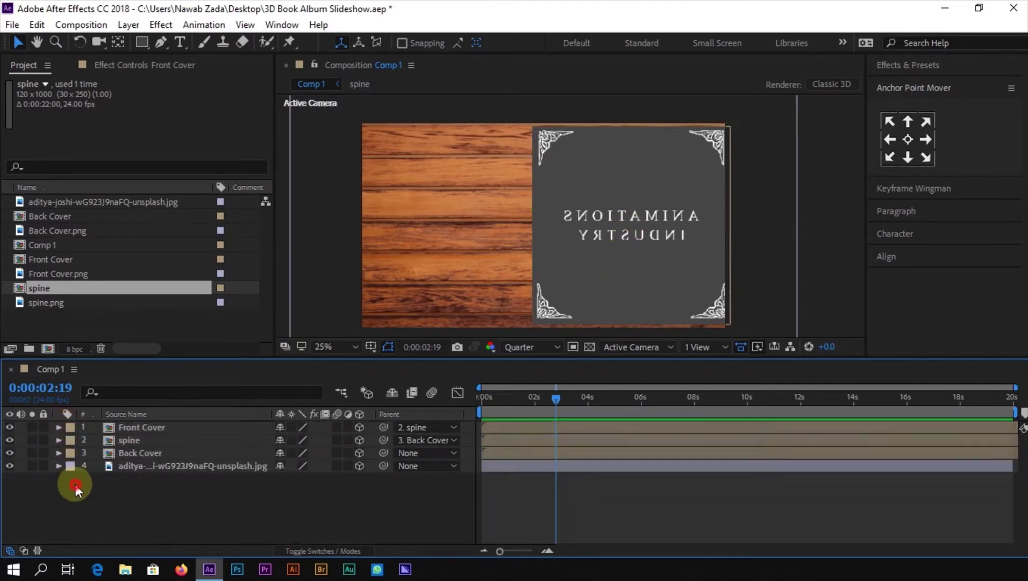
pyautogui.doubleClick(121, 426)
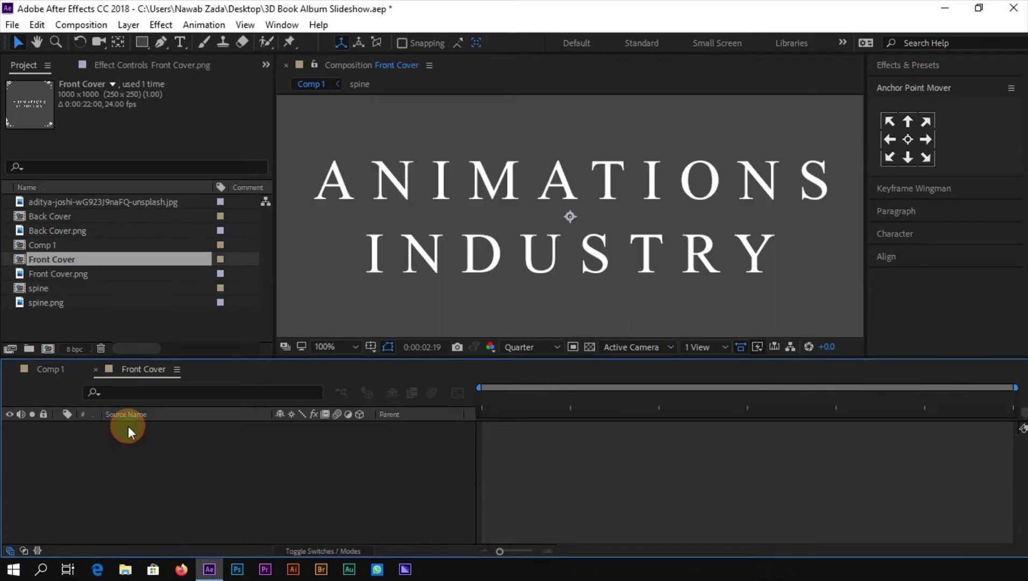
pyautogui.scroll(-4, 384, 290)
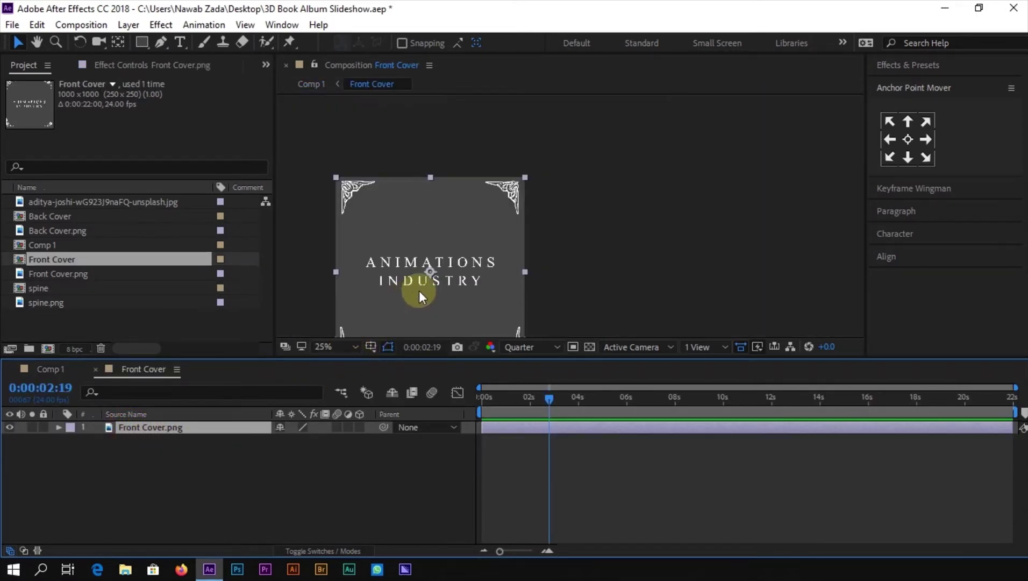
pyautogui.moveTo(445, 259); pyautogui.dragTo(480, 219)
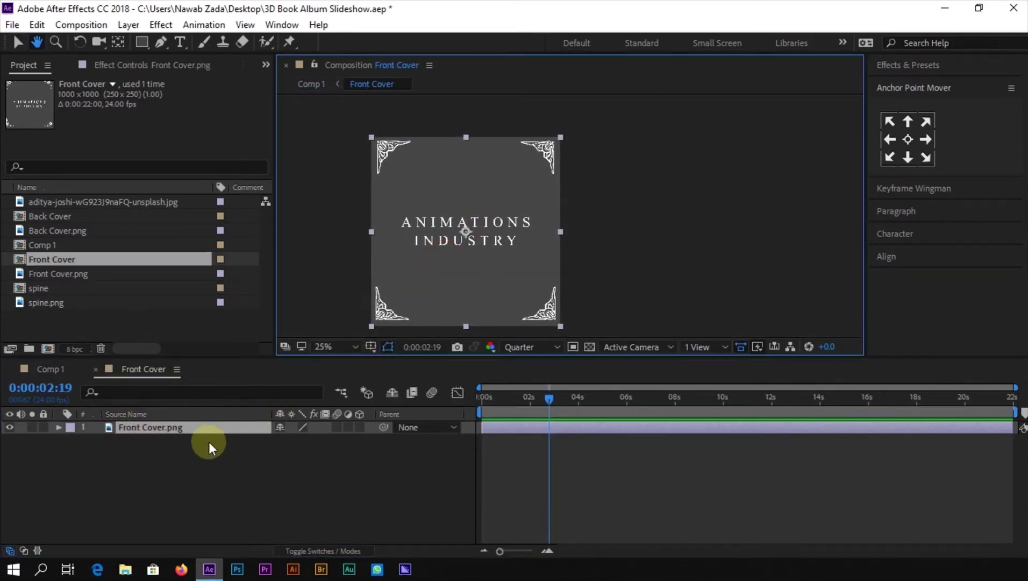
pyautogui.rightClick(184, 436)
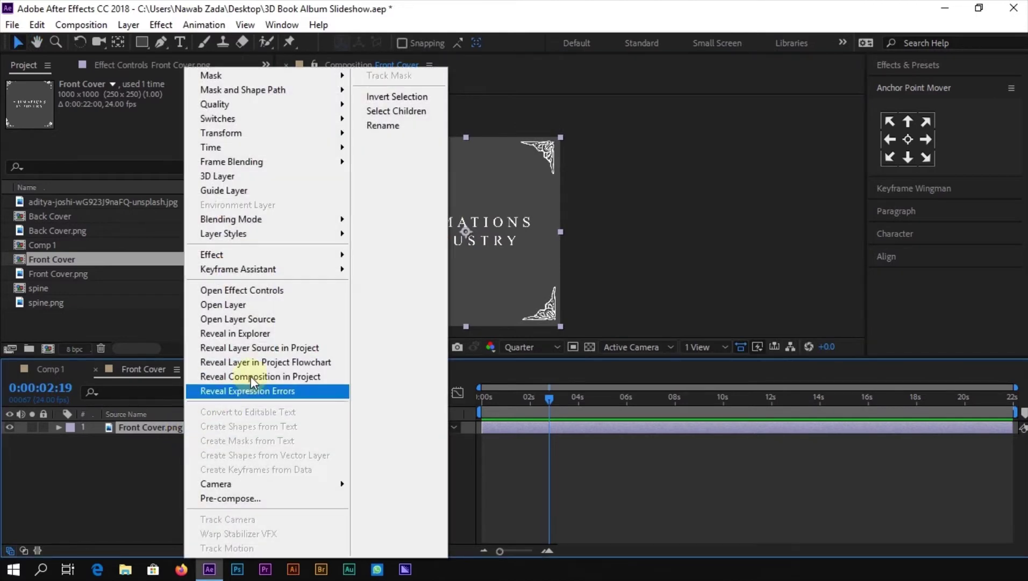
pyautogui.moveTo(276, 133)
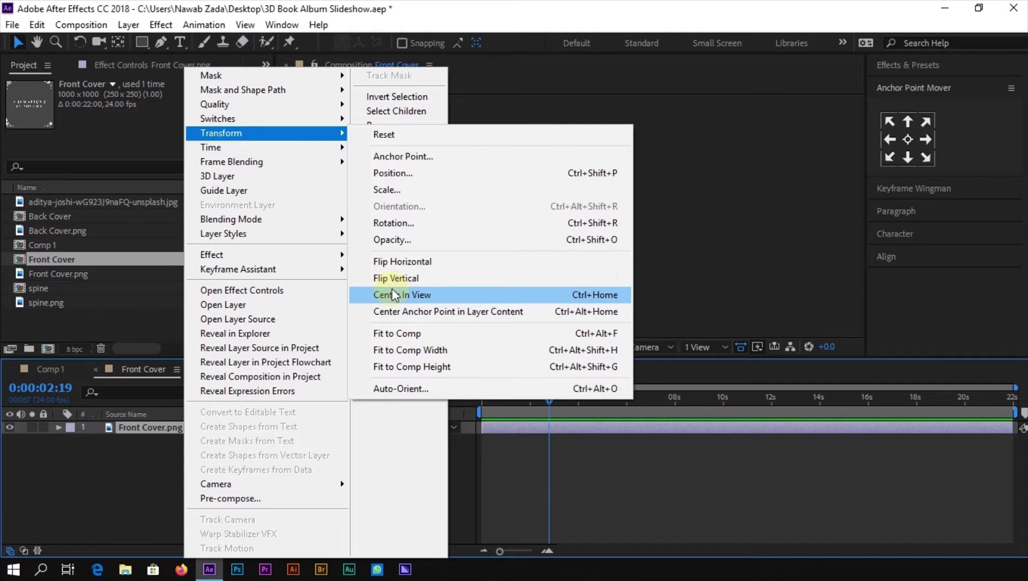
pyautogui.click(392, 262)
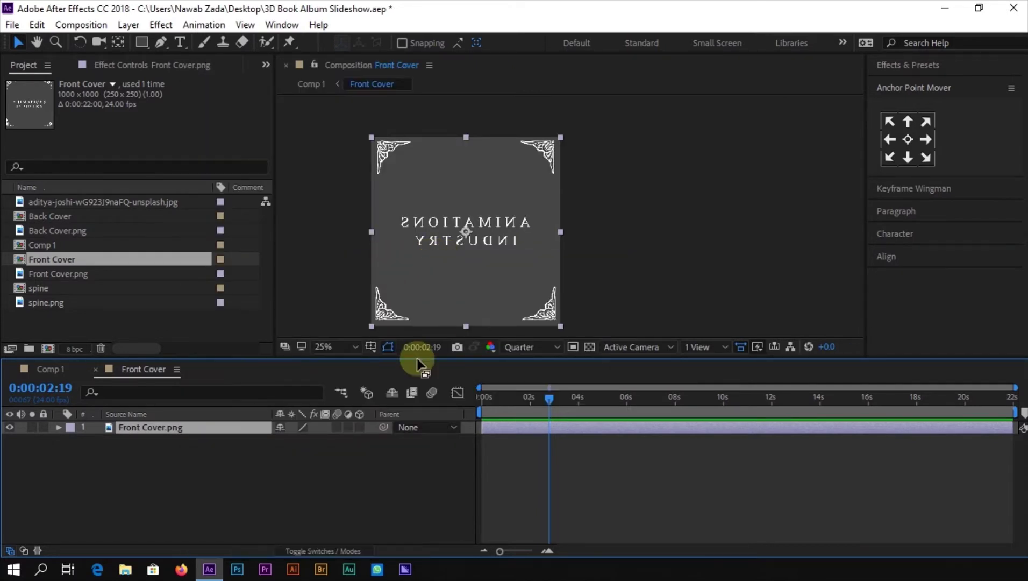
pyautogui.click(367, 458)
pyautogui.hotkey('ctrl', 's')
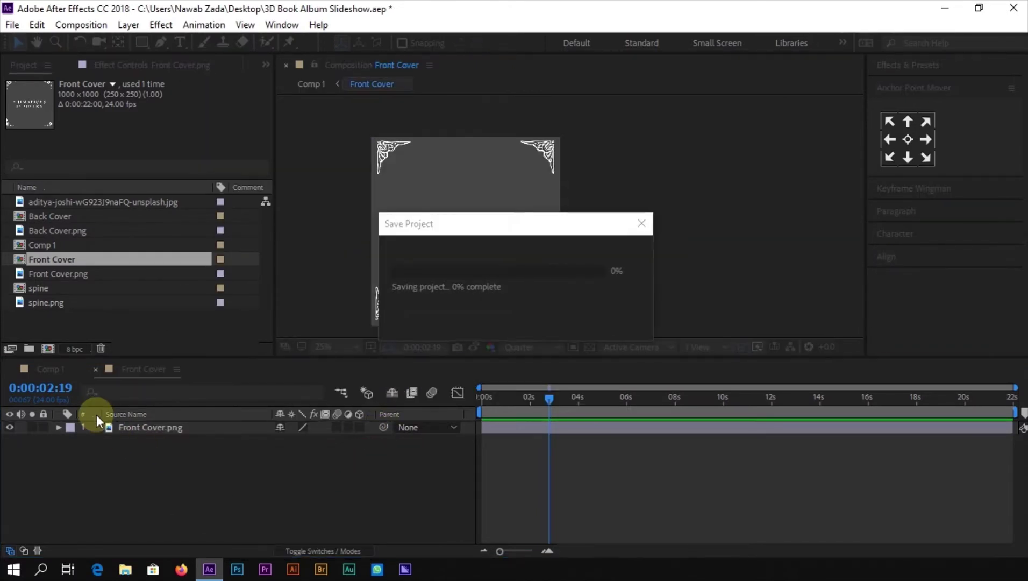
pyautogui.click(57, 370)
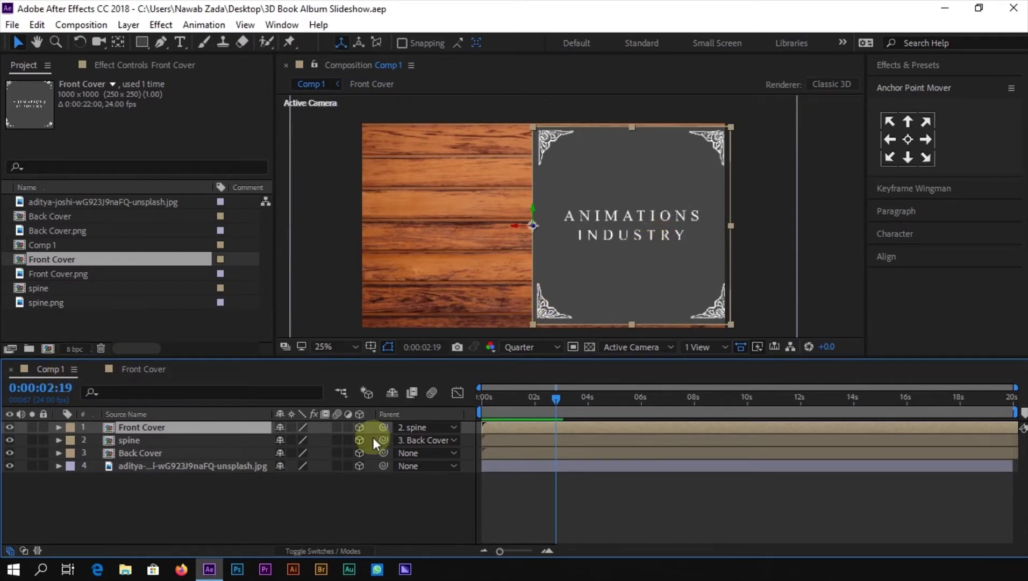
# - Scrub the cover animation, then add Camera 1 as a 50mm Two-Node Camera
pyautogui.click(237, 533)
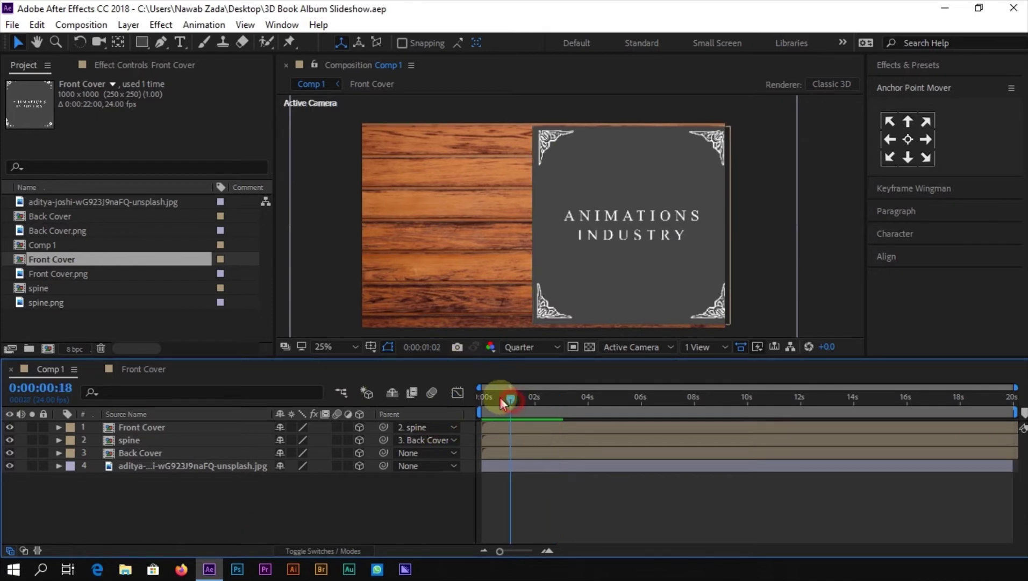
pyautogui.moveTo(500, 397); pyautogui.dragTo(545, 393)
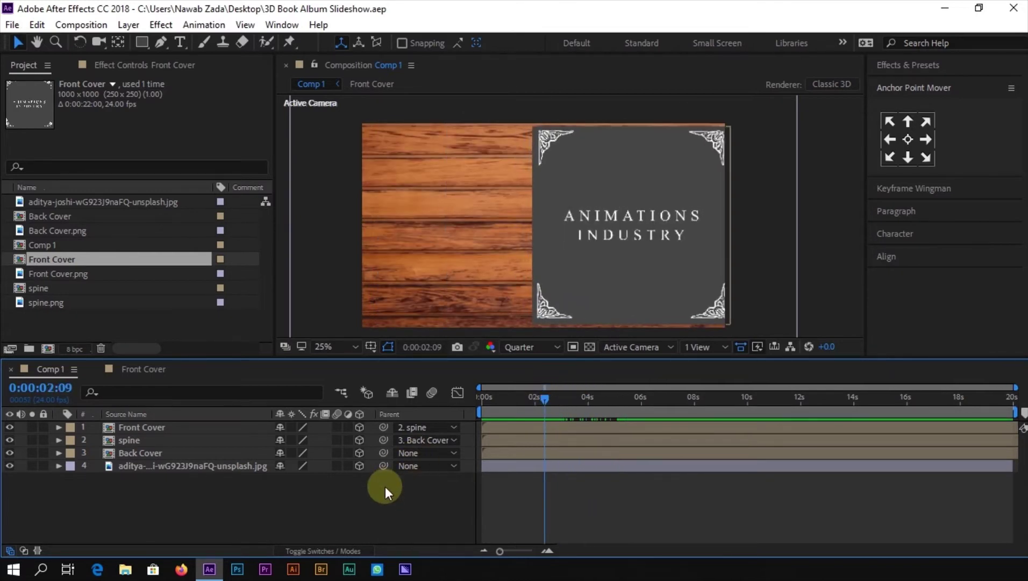
pyautogui.rightClick(350, 499)
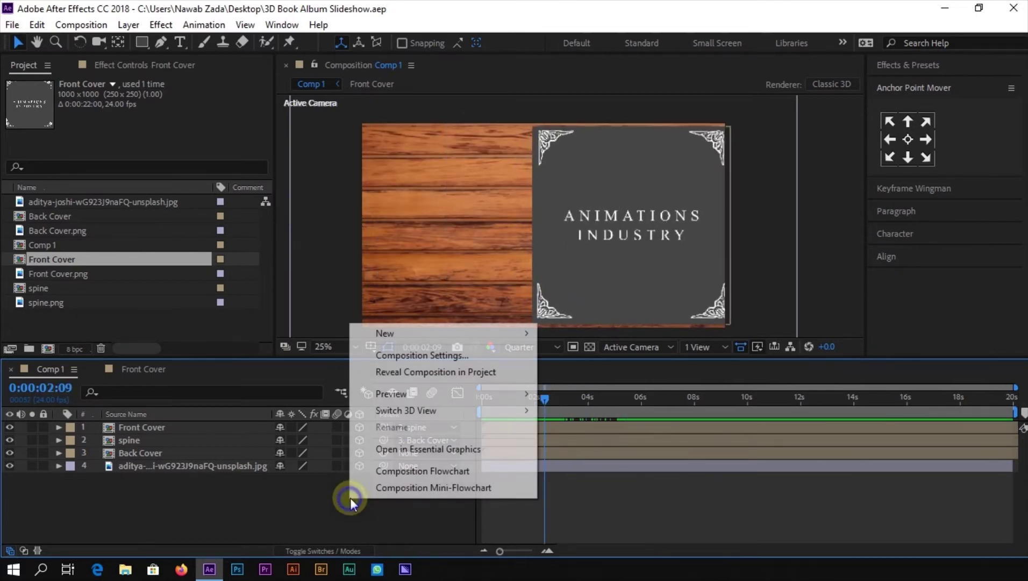
pyautogui.click(439, 333)
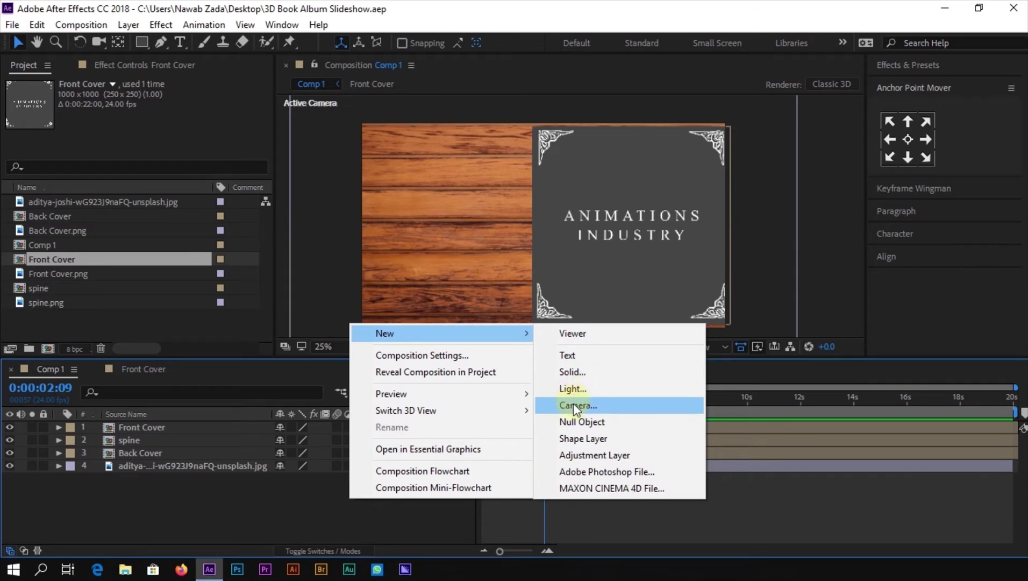
pyautogui.click(635, 410)
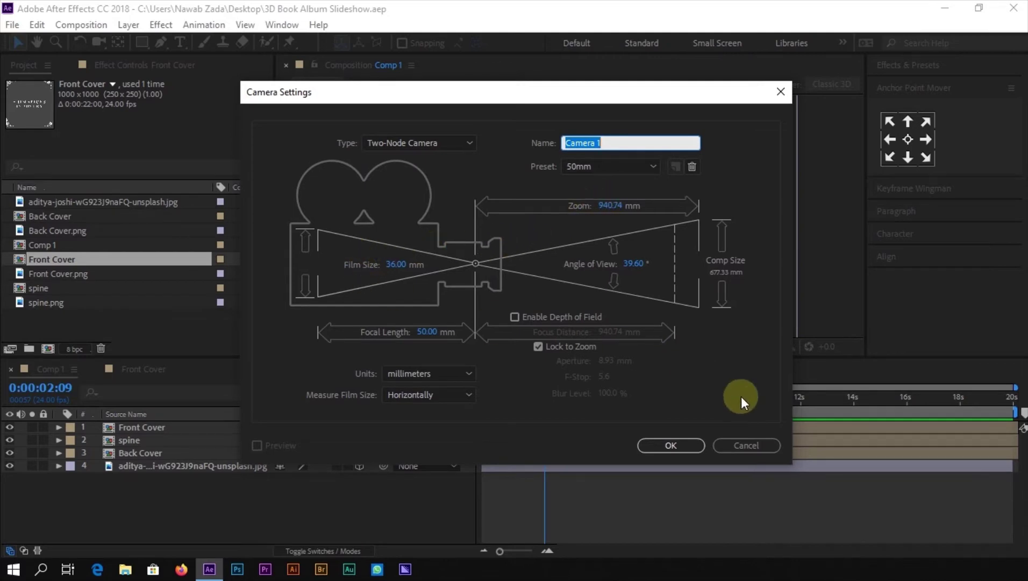
pyautogui.click(692, 448)
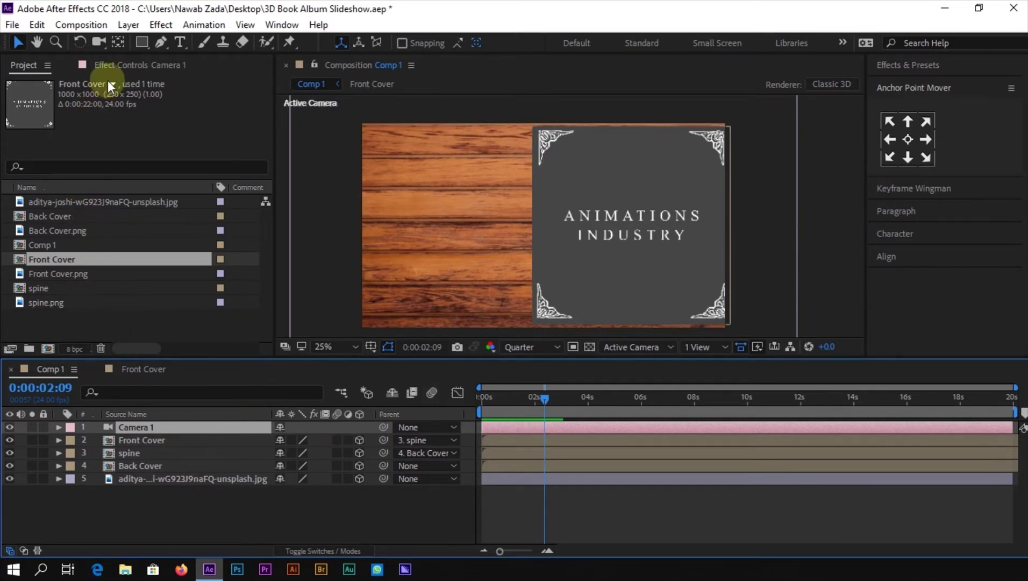
# - Pan the camera with the Track XY Camera tool so the cover shifts left
pyautogui.click(101, 44)
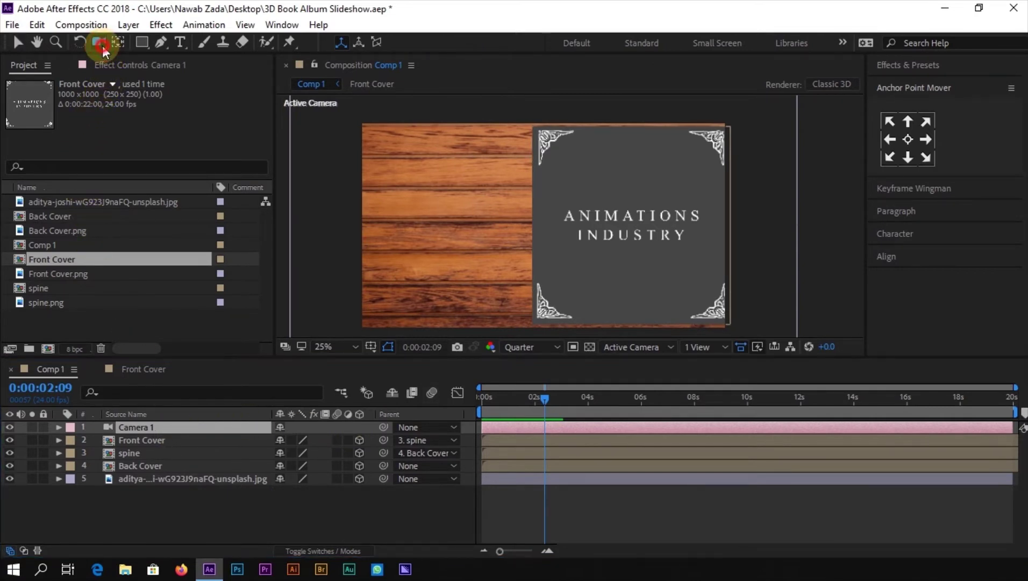
pyautogui.moveTo(102, 45)
pyautogui.mouseDown()
pyautogui.moveTo(190, 42)
pyautogui.moveTo(253, 91)
pyautogui.moveTo(242, 54)
pyautogui.moveTo(242, 93)
pyautogui.moveTo(225, 45)
pyautogui.moveTo(110, 43)
pyautogui.mouseUp()
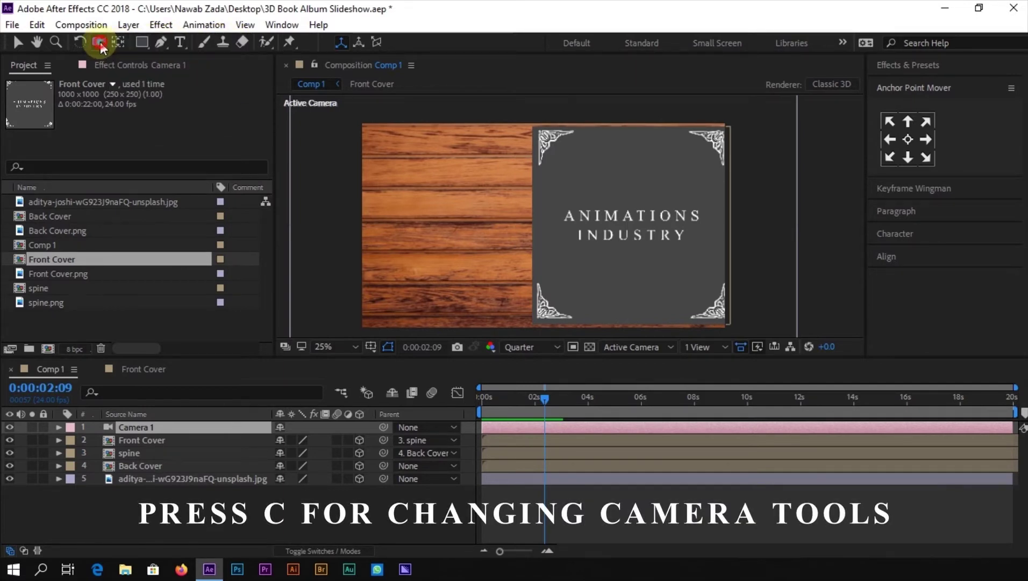
pyautogui.press('c')
pyautogui.press('c')
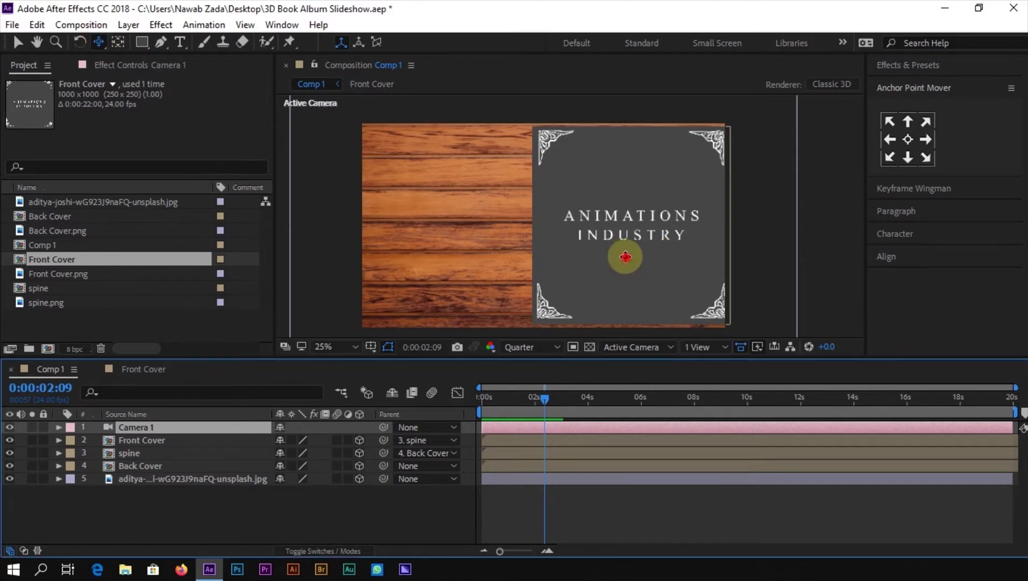
pyautogui.moveTo(626, 256); pyautogui.dragTo(555, 261)
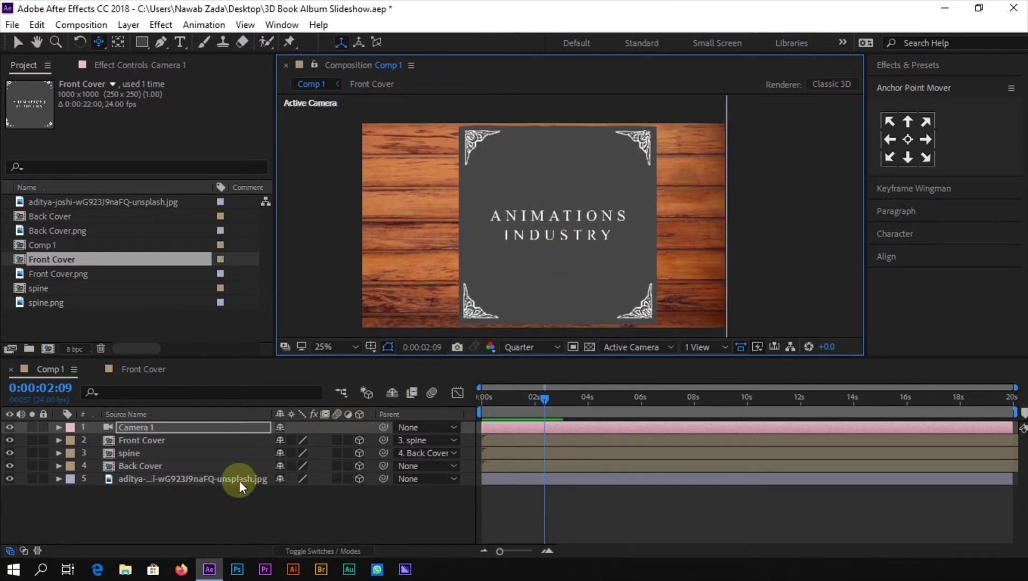
# - Shift the wood background right, then orbit Camera 1 to refine the cover framing
pyautogui.click(209, 482)
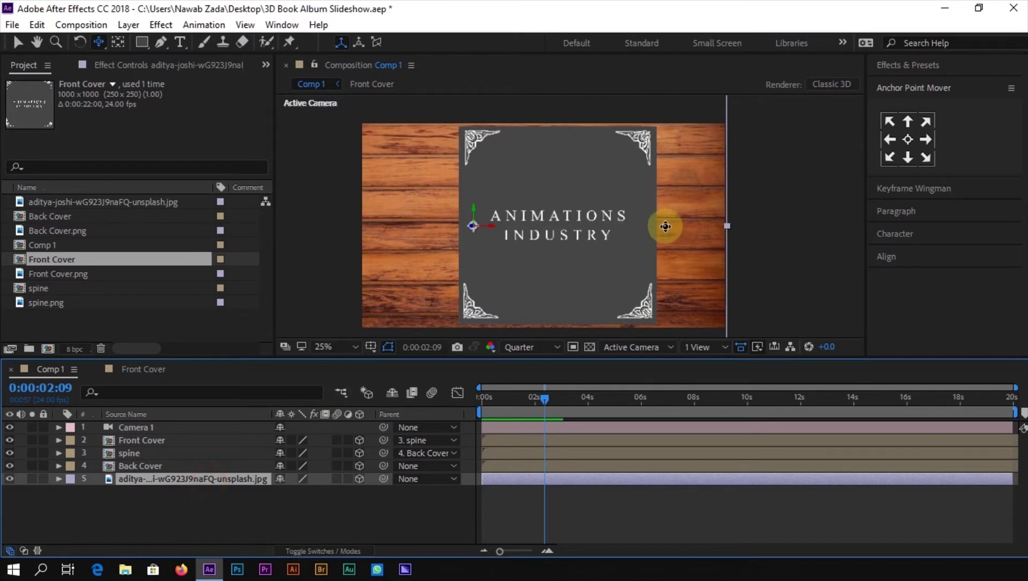
pyautogui.moveTo(685, 237); pyautogui.dragTo(776, 237)
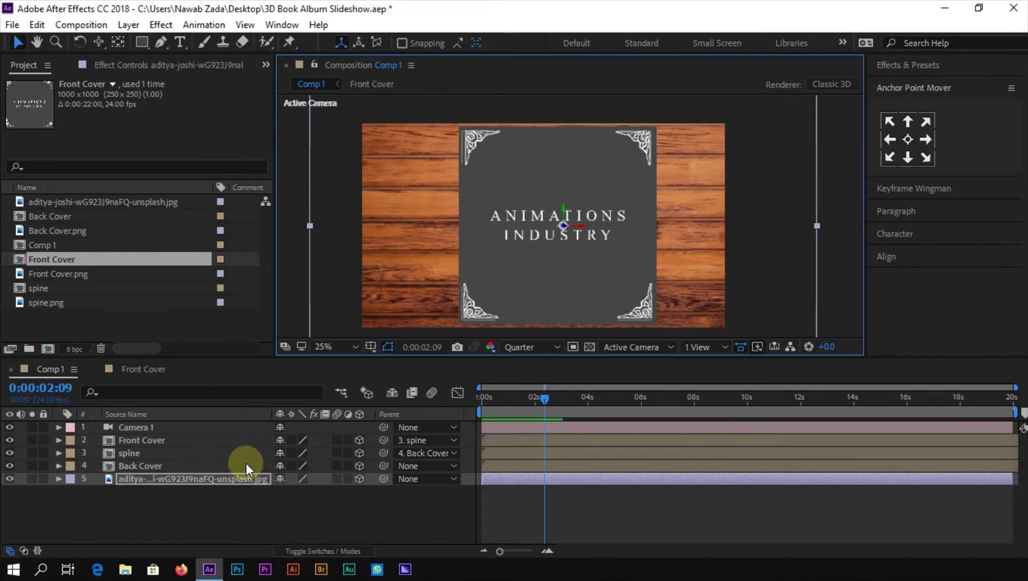
pyautogui.click(190, 429)
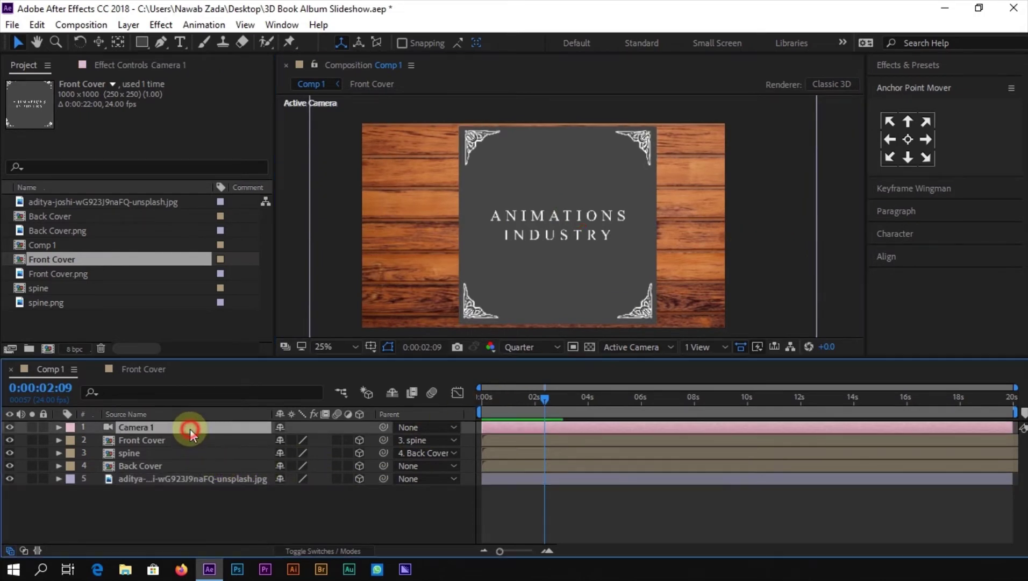
pyautogui.press('c')
pyautogui.moveTo(552, 242); pyautogui.dragTo(553, 259)
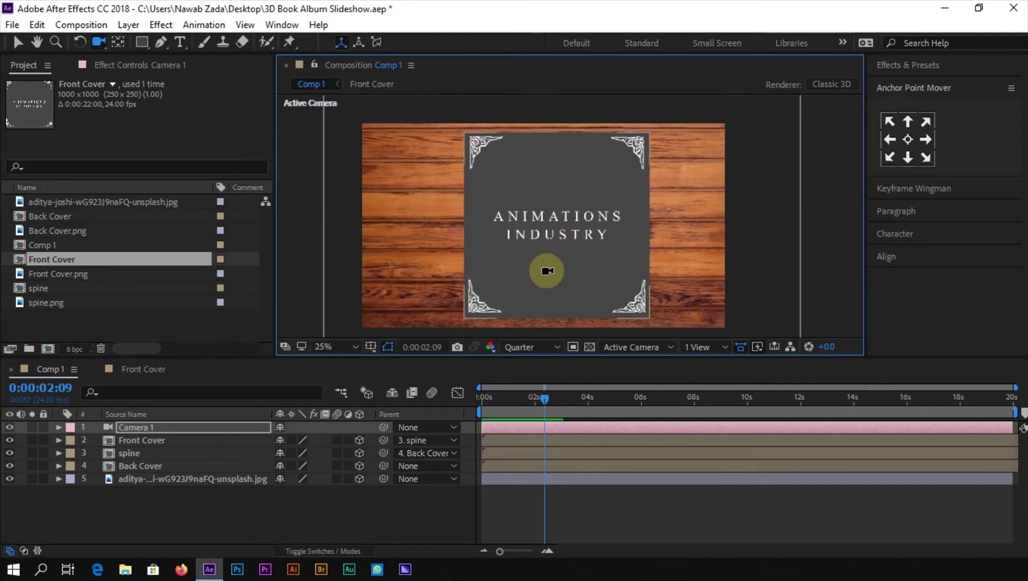
# - Keyframe Camera 1's Position so it starts pressed close against the wood at 0:00
pyautogui.click(59, 428)
pyautogui.click(71, 440)
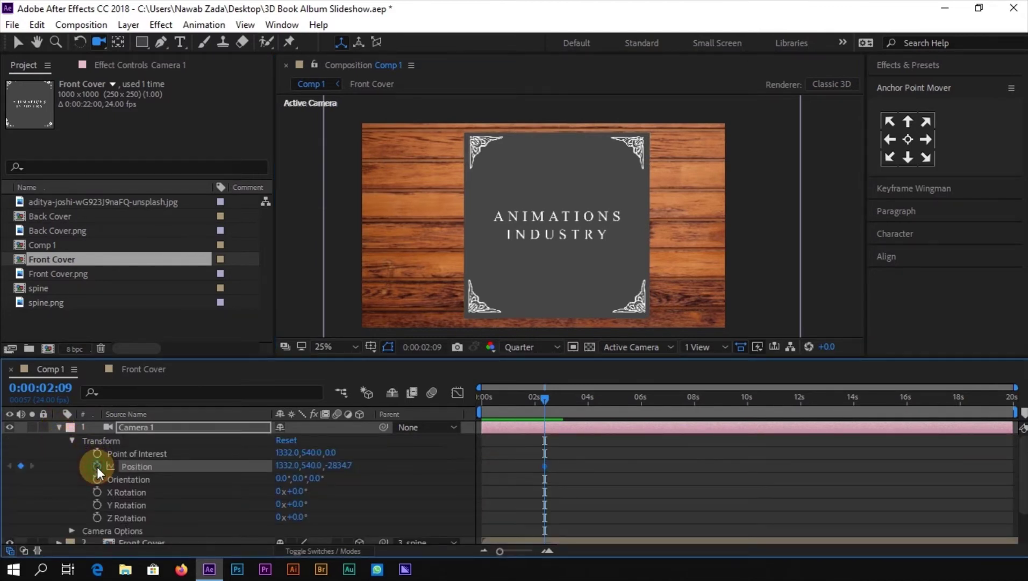
pyautogui.moveTo(545, 399); pyautogui.dragTo(391, 396)
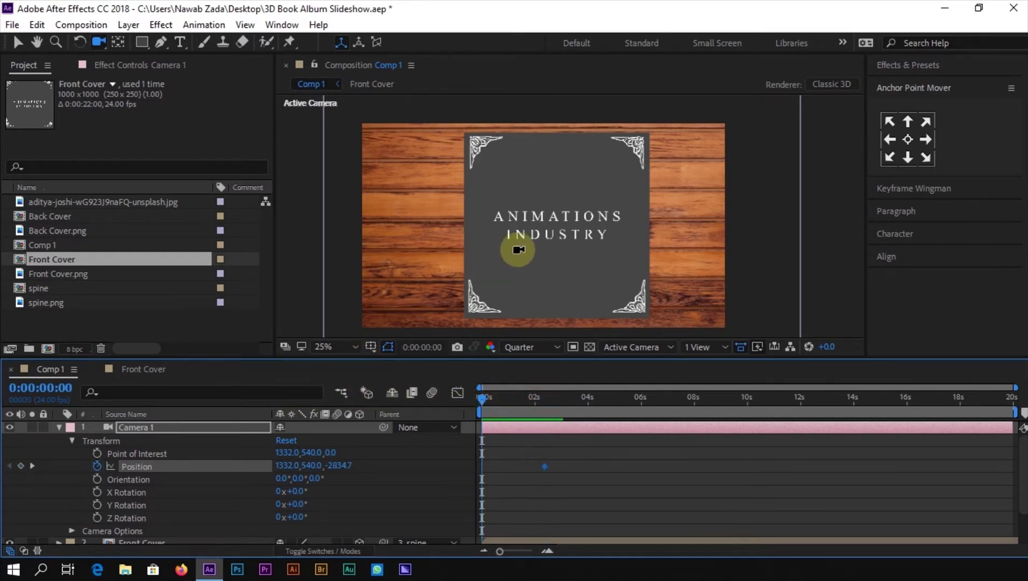
pyautogui.moveTo(519, 249); pyautogui.dragTo(559, 116)
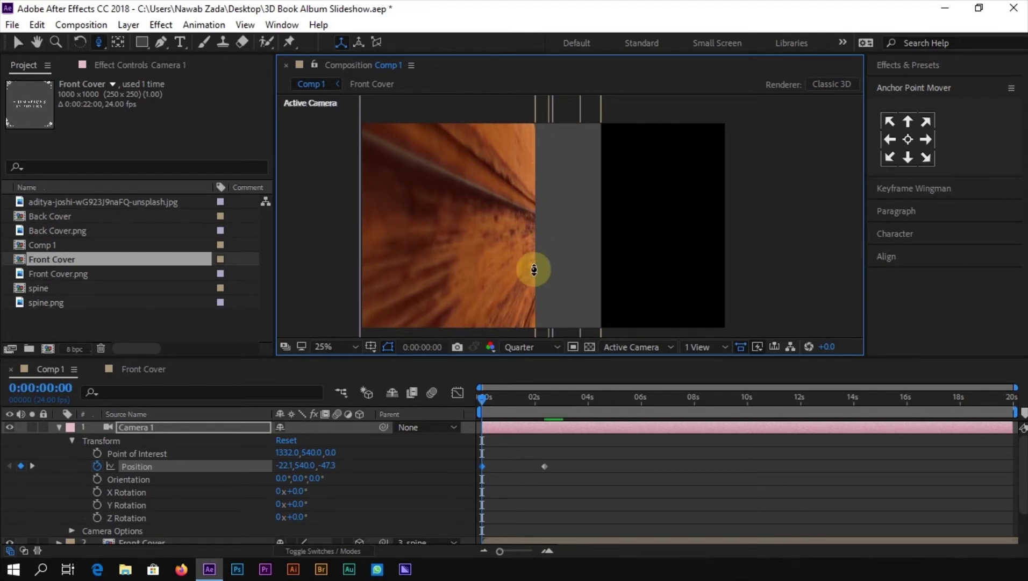
# - Preview the camera pulling back from the wood grain to the book cover
pyautogui.press('space')
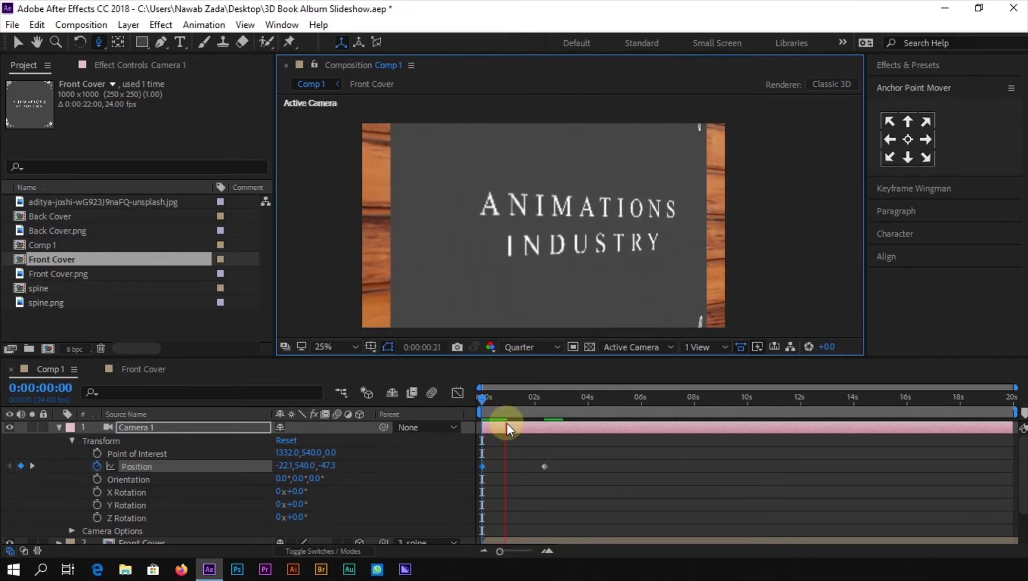
pyautogui.press('space')
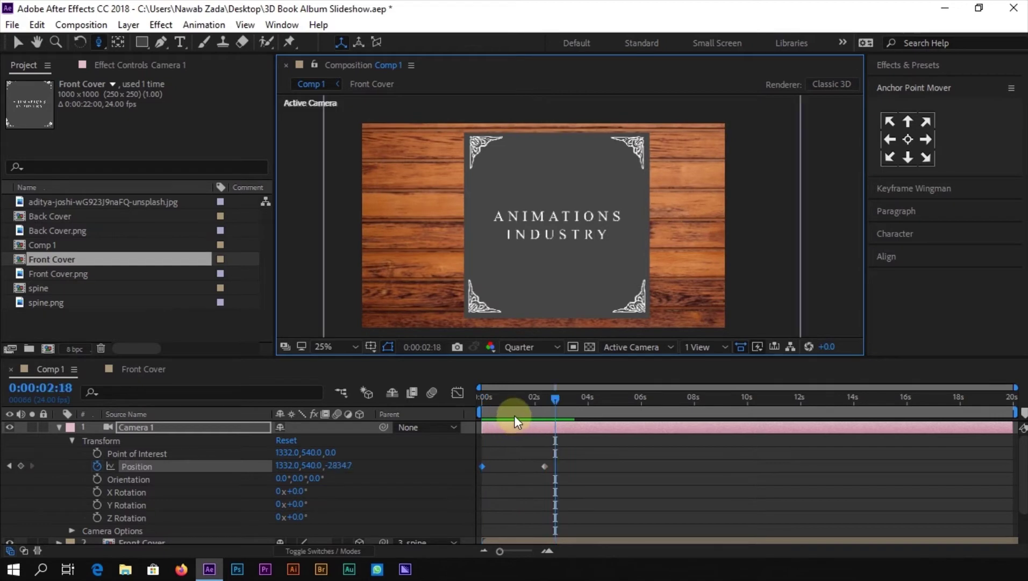
pyautogui.moveTo(503, 401); pyautogui.dragTo(477, 397)
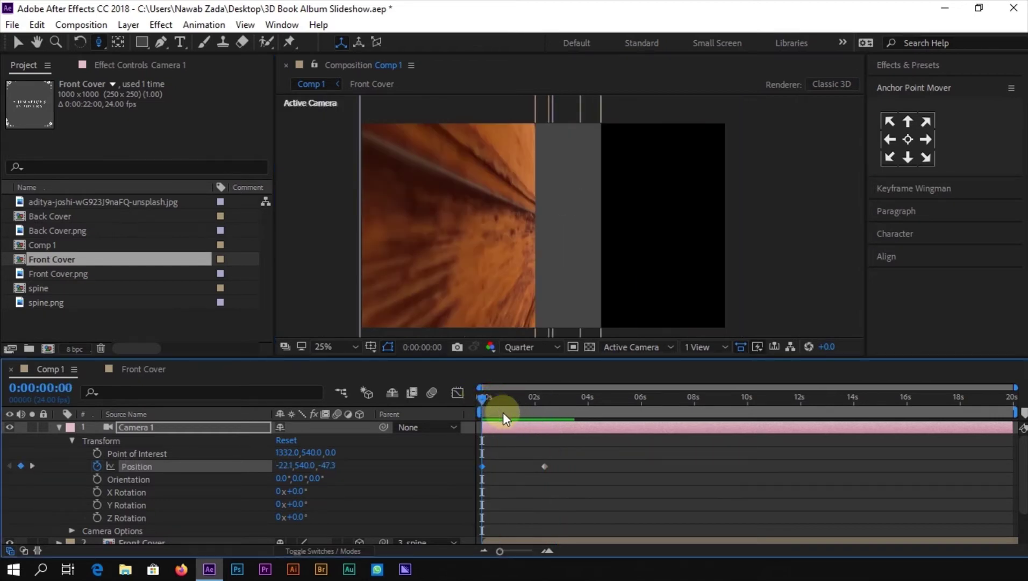
pyautogui.press('space')
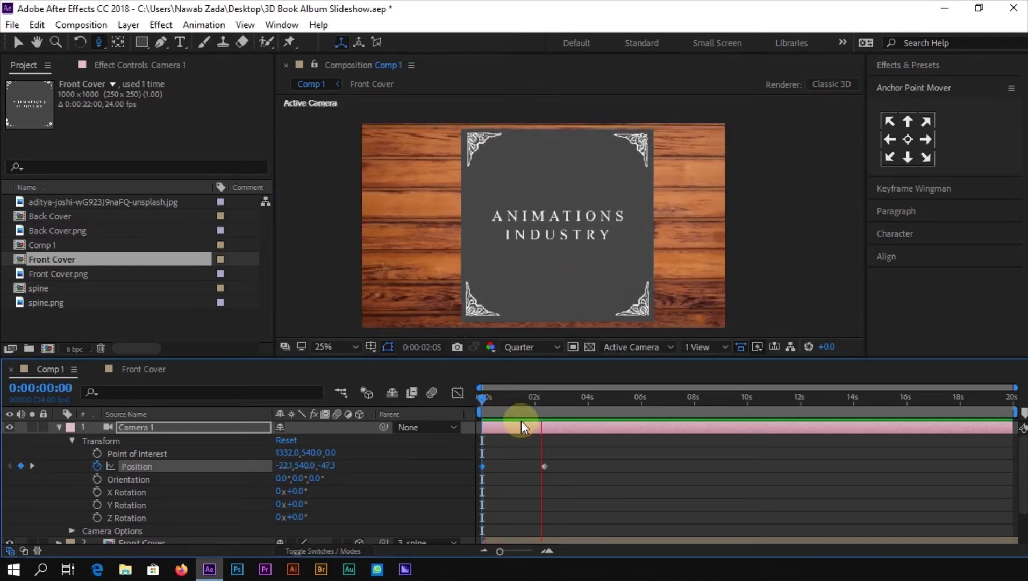
# - Apply Easy Ease (F9) to both Camera 1 Position keyframes and collapse its transform properties
pyautogui.press('space')
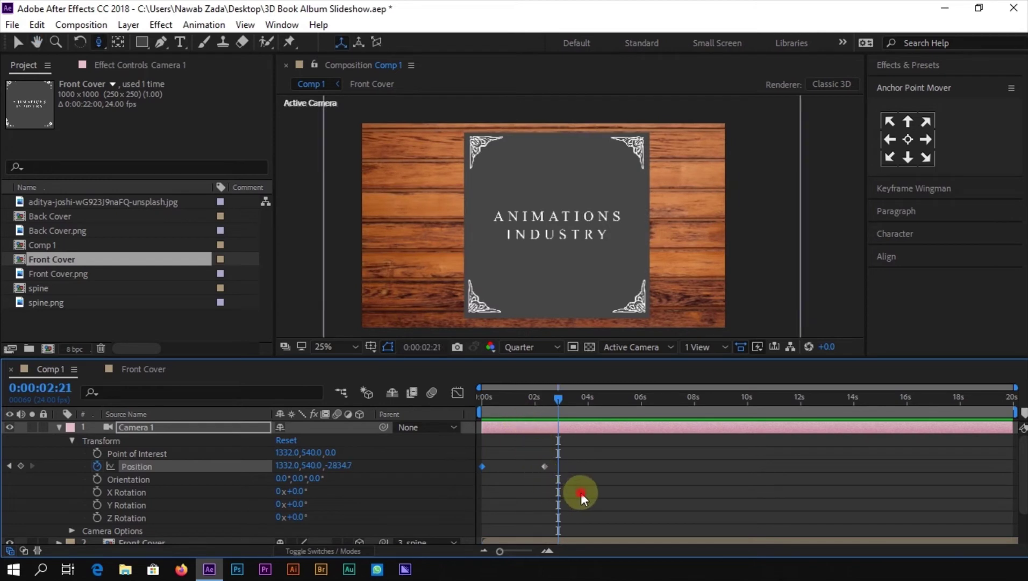
pyautogui.moveTo(580, 493); pyautogui.dragTo(479, 443)
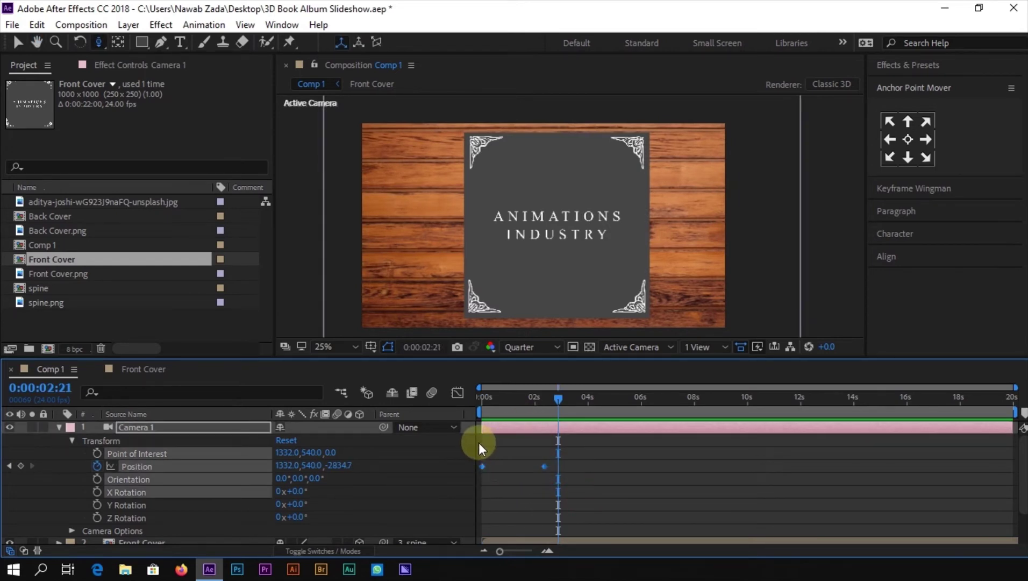
pyautogui.press('F9')
pyautogui.click(593, 466)
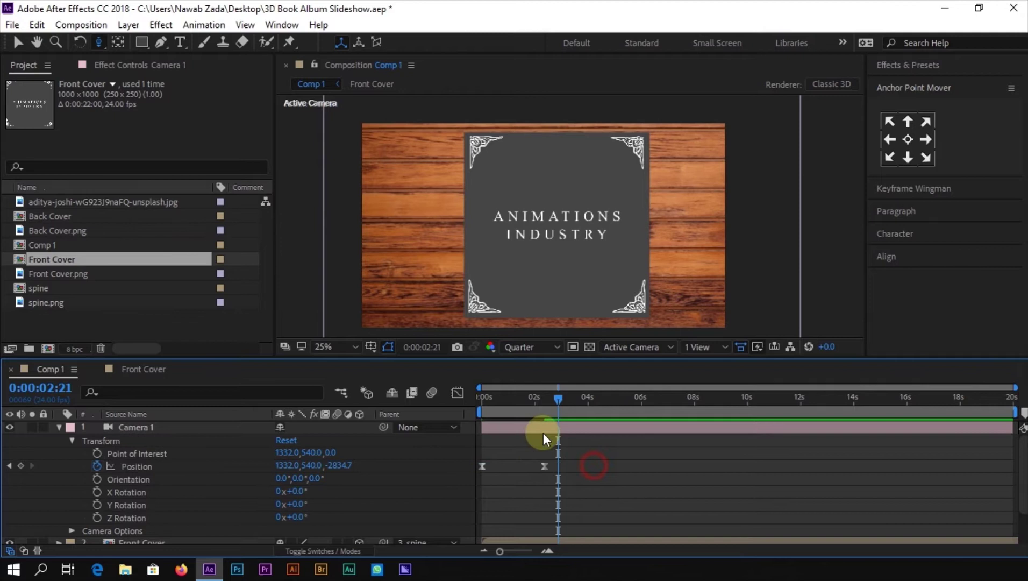
pyautogui.click(493, 397)
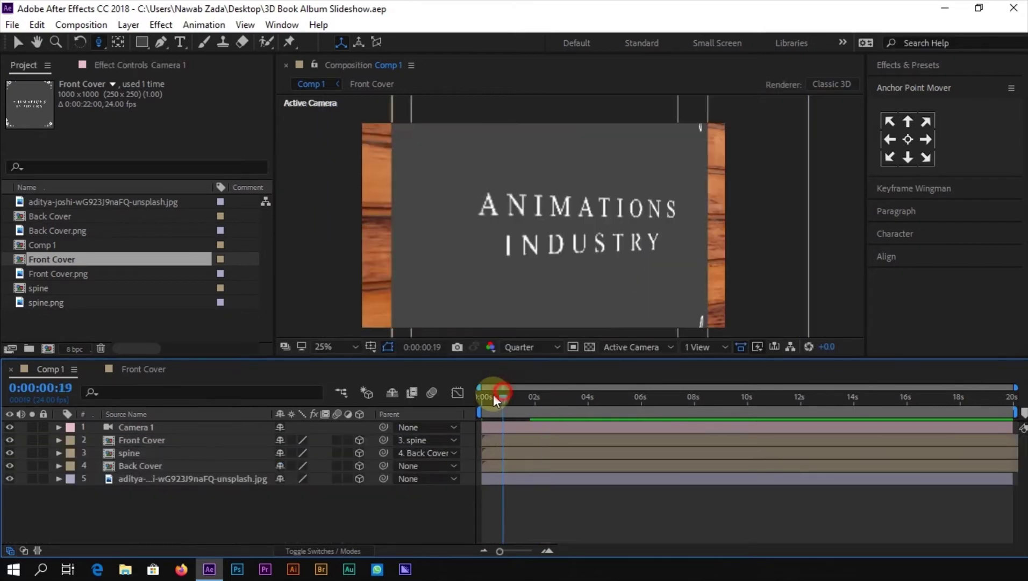
pyautogui.click(22, 38)
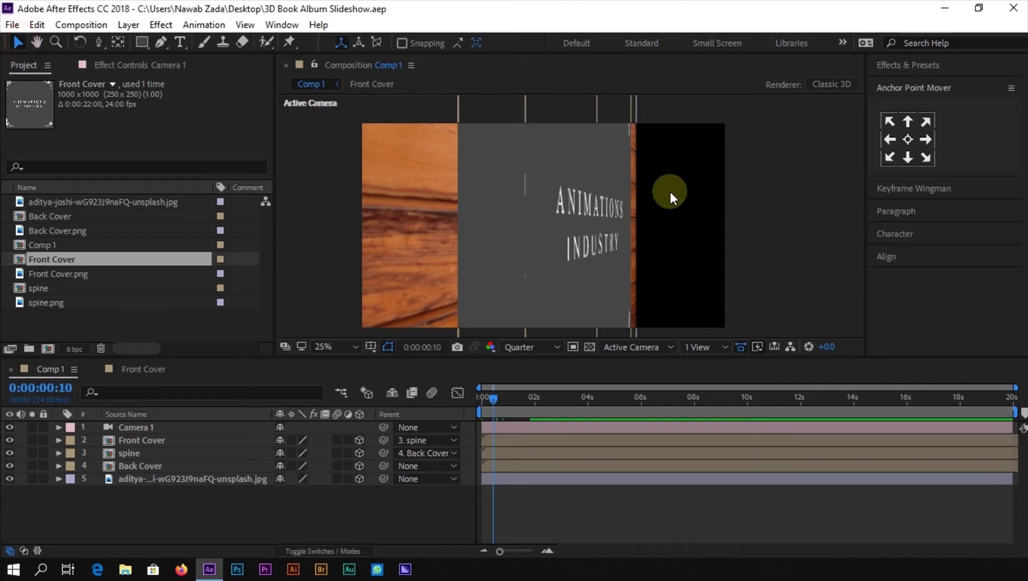
# - Create a new solid layer and move it to the bottom of the layer stack
pyautogui.rightClick(298, 513)
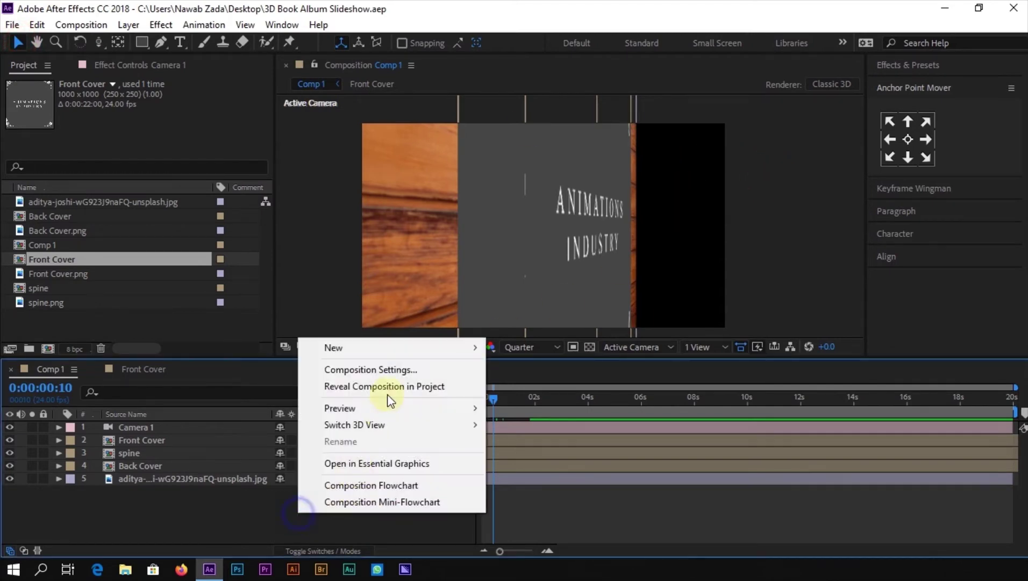
pyautogui.click(399, 344)
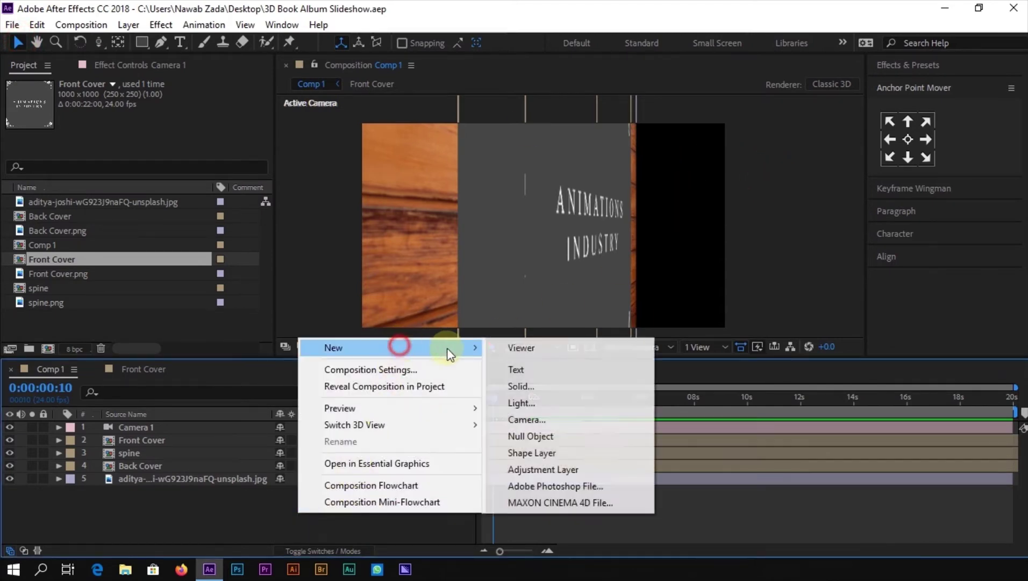
pyautogui.click(533, 386)
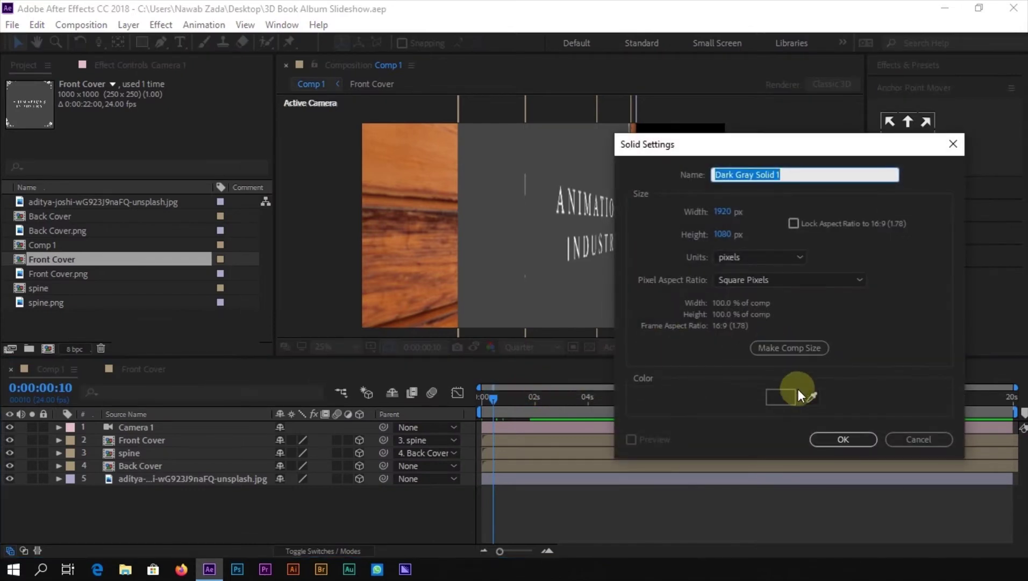
pyautogui.click(781, 397)
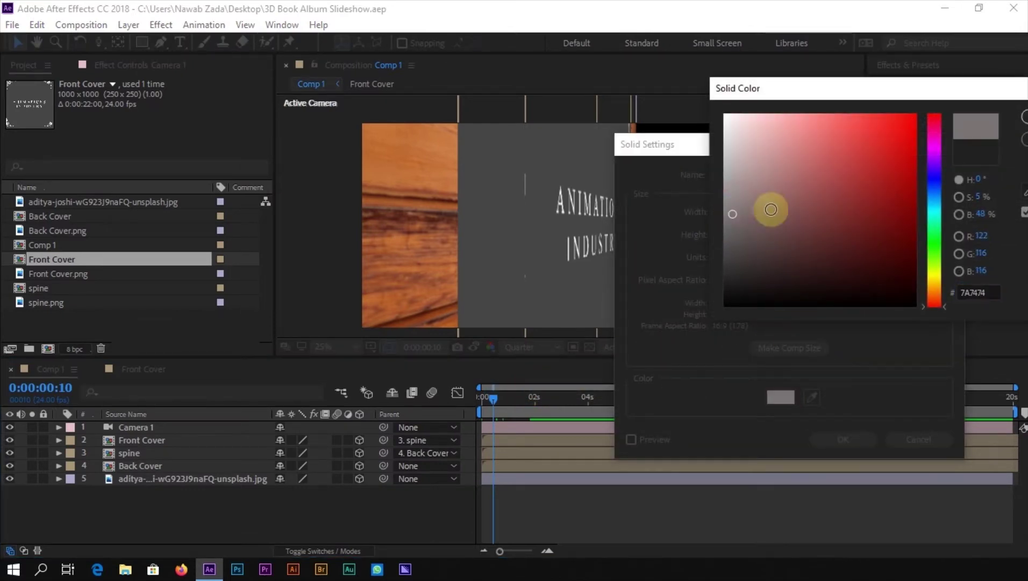
pyautogui.click(980, 103)
pyautogui.click(843, 440)
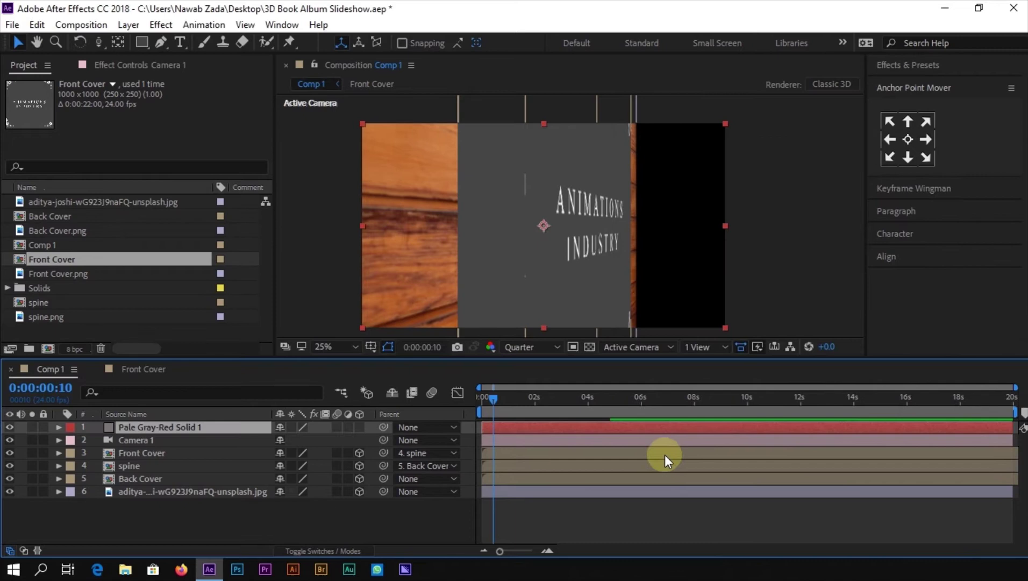
pyautogui.moveTo(204, 427); pyautogui.dragTo(199, 498)
# - Recolour the solid to dark royal blue (#00121B) in Solid Settings and save the project
pyautogui.hotkey('ctrl', 'shift', 'y')
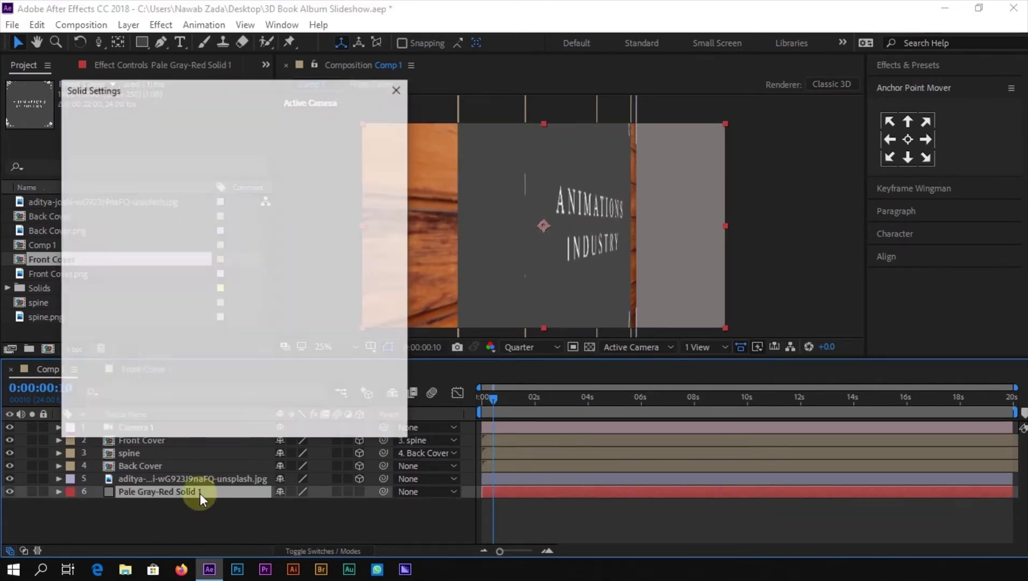
pyautogui.click(226, 342)
pyautogui.moveTo(619, 99); pyautogui.dragTo(193, 105)
pyautogui.click(261, 166)
pyautogui.moveTo(261, 167)
pyautogui.mouseDown()
pyautogui.moveTo(184, 199)
pyautogui.moveTo(151, 289)
pyautogui.mouseUp()
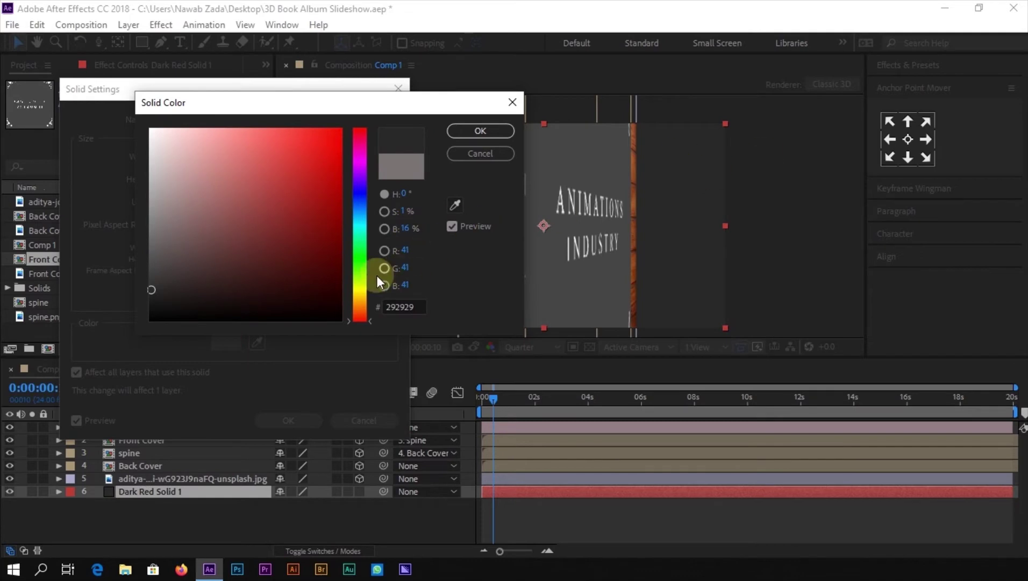
pyautogui.moveTo(360, 269); pyautogui.dragTo(430, 160)
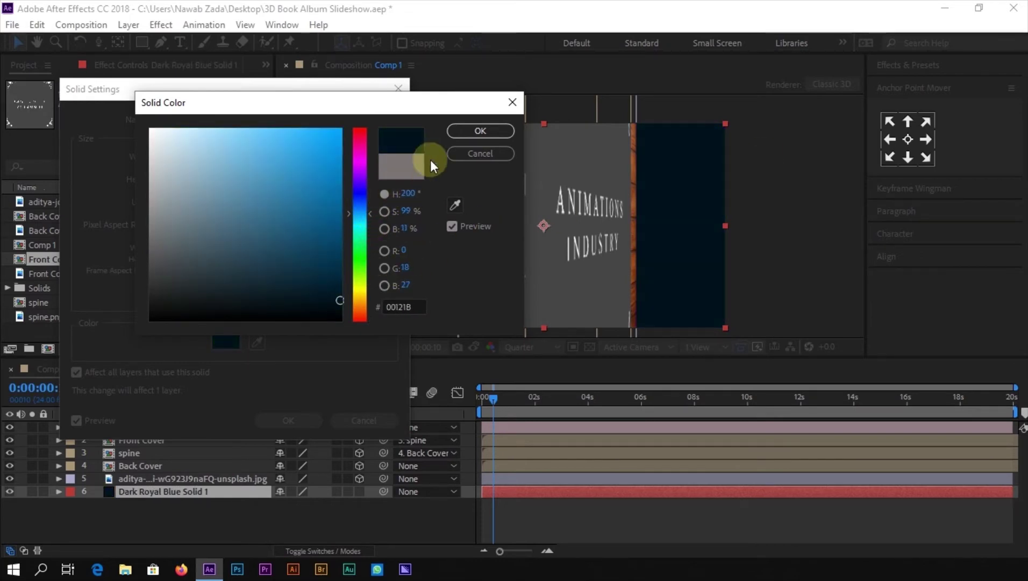
pyautogui.click(480, 131)
pyautogui.click(288, 420)
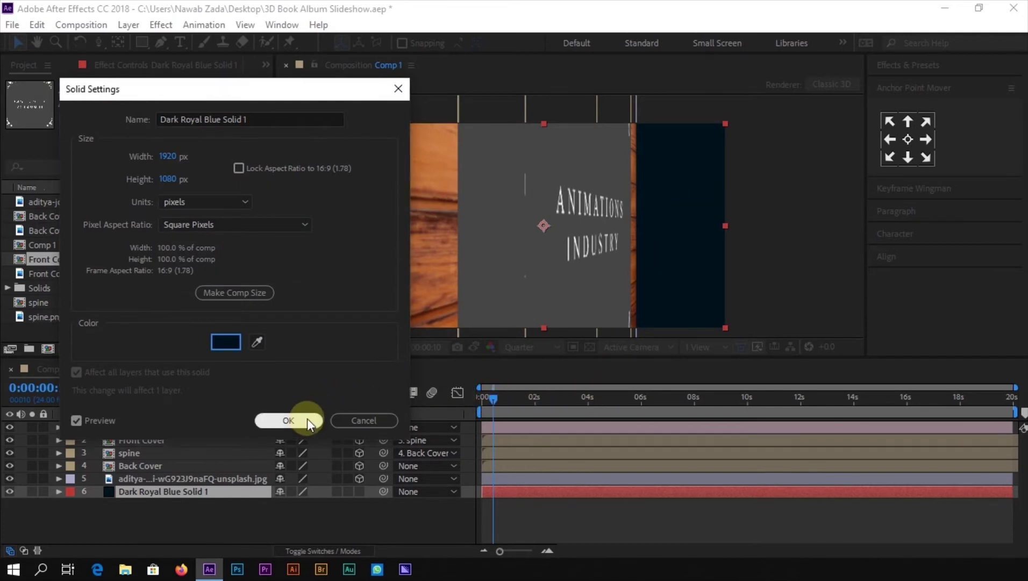
pyautogui.moveTo(523, 385); pyautogui.dragTo(471, 408)
pyautogui.hotkey('ctrl', 's')
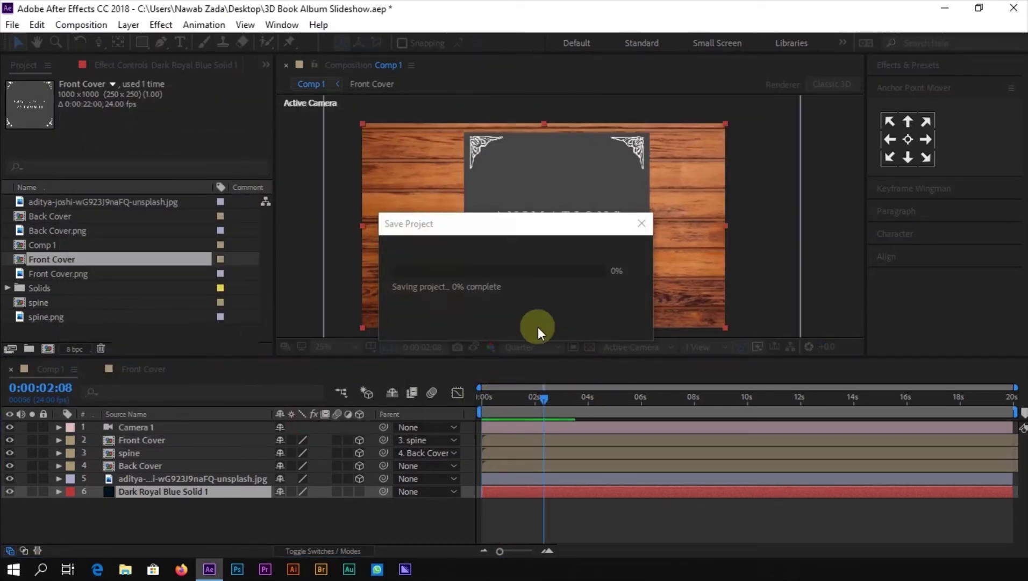
pyautogui.click(839, 265)
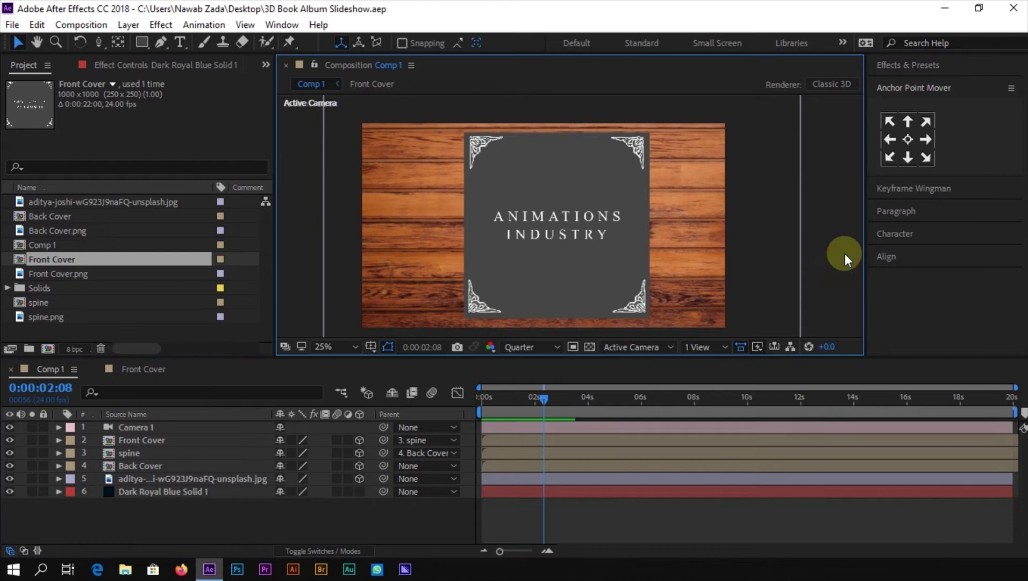
pyautogui.click(549, 398)
pyautogui.moveTo(561, 398); pyautogui.dragTo(639, 406)
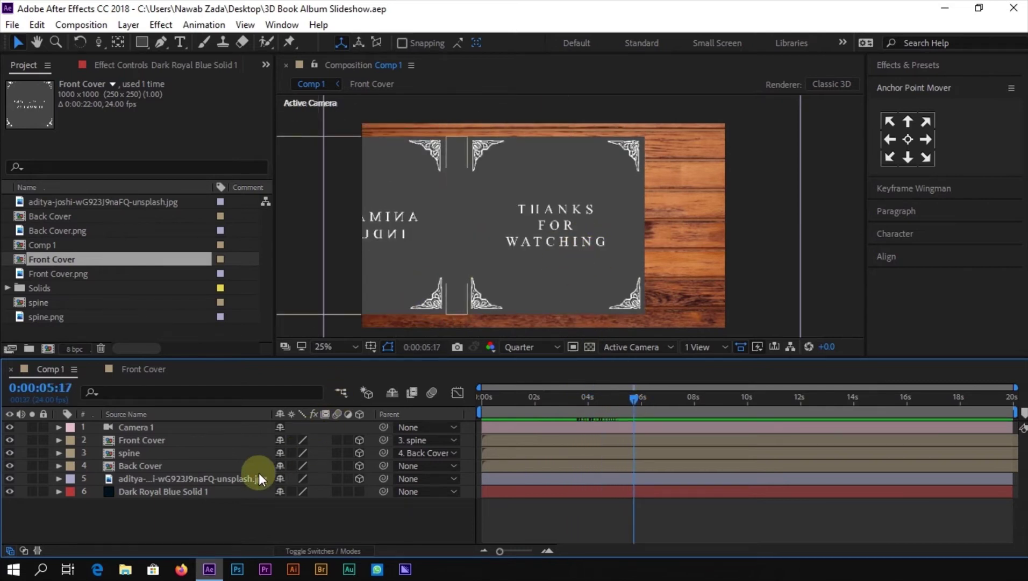
# - Duplicate the Front Cover layer and set the copy's Parent to None
pyautogui.click(120, 442)
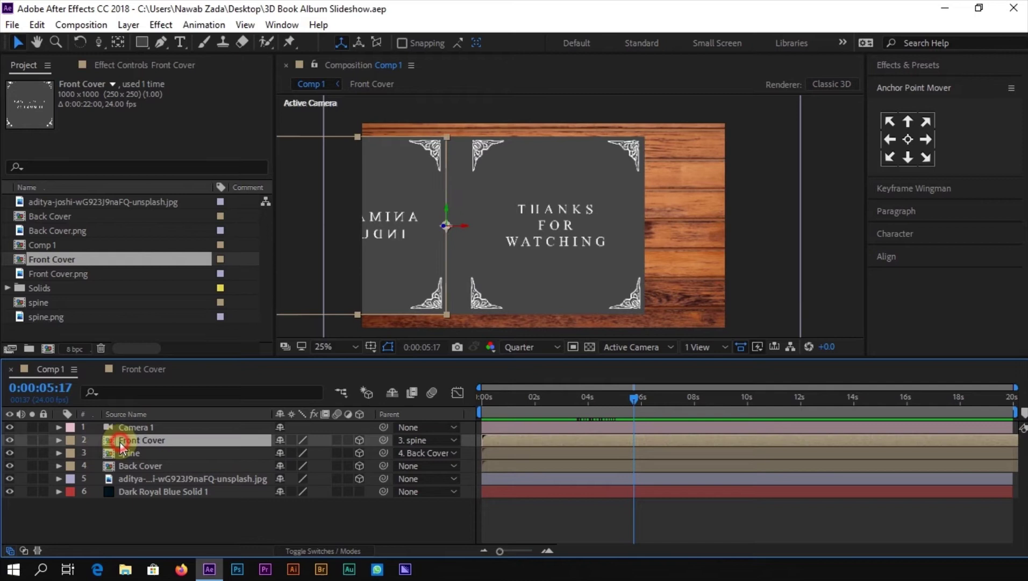
pyautogui.hotkey('ctrl', 'd')
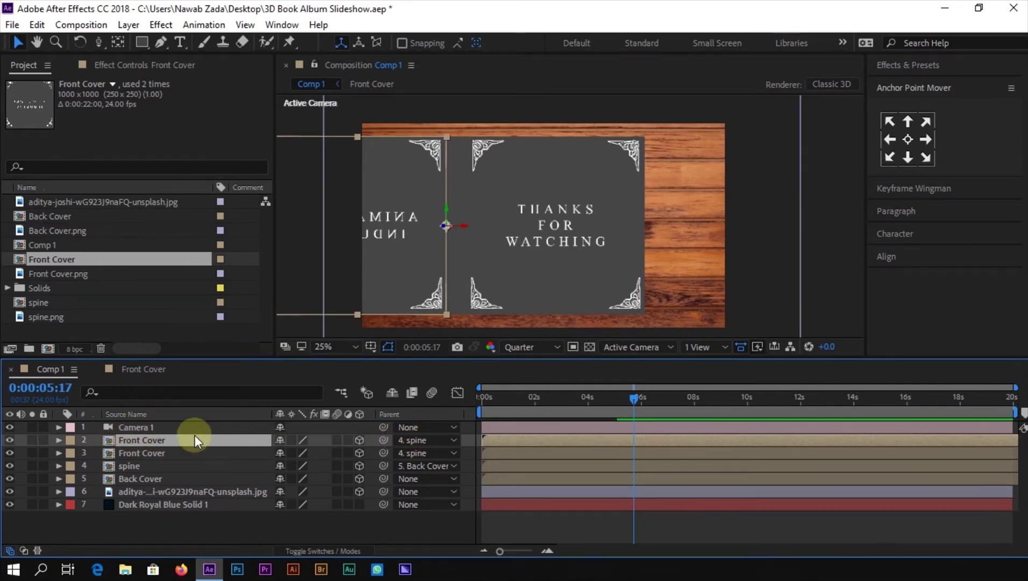
pyautogui.click(427, 452)
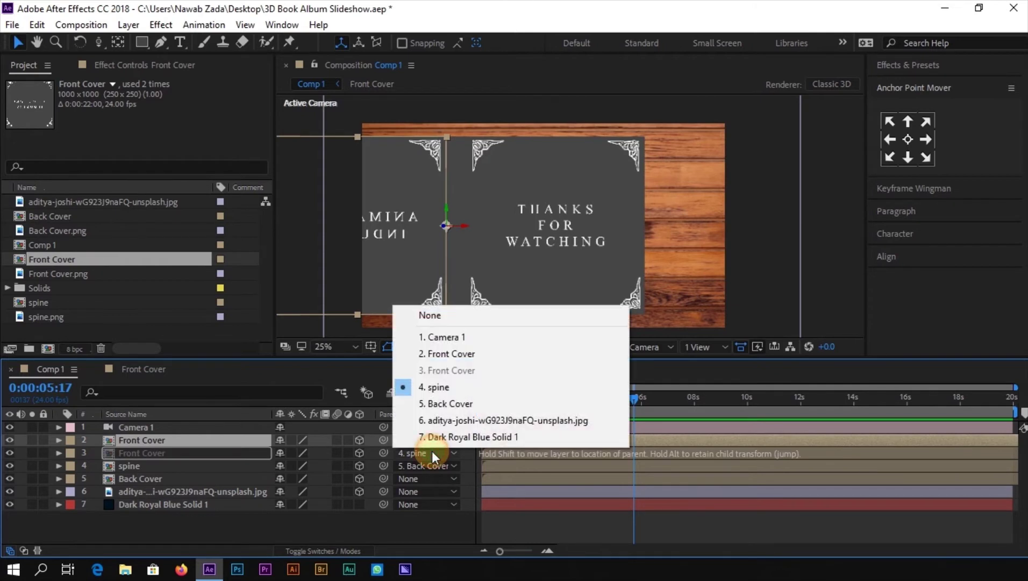
pyautogui.click(447, 316)
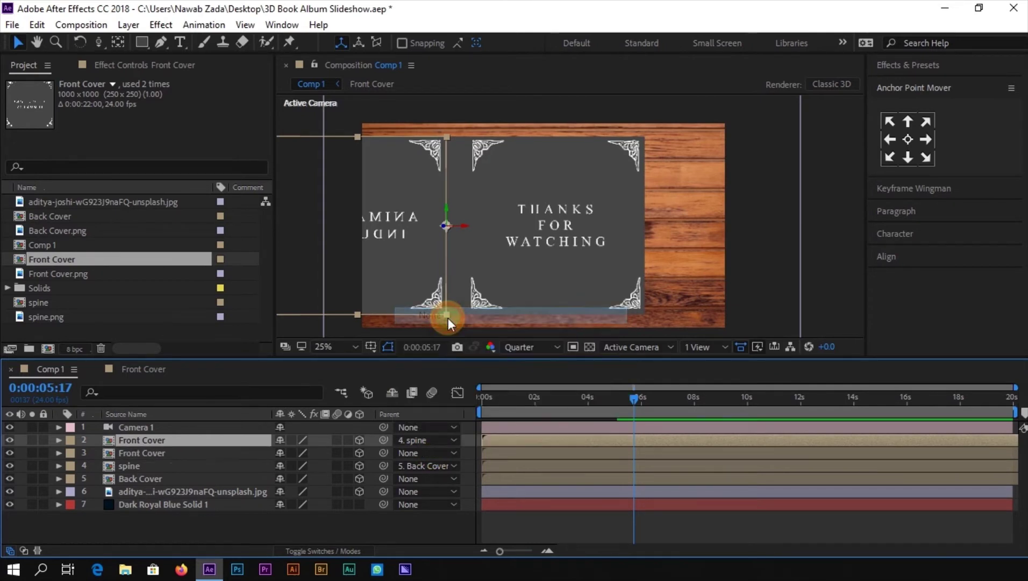
pyautogui.click(165, 453)
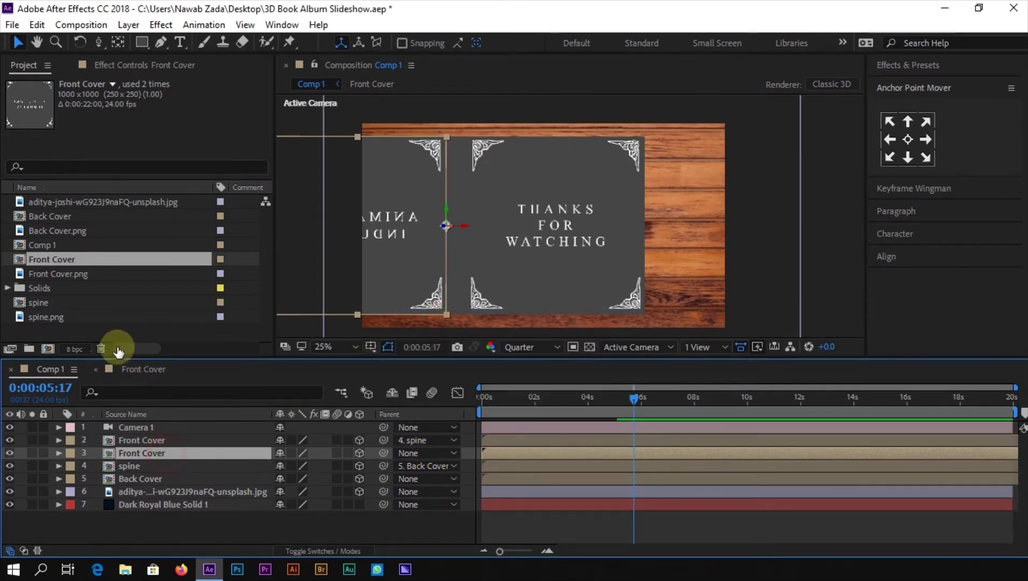
# - Duplicate the Front Cover comp as Front Cover 2, swap it into layer 3, and start it later
pyautogui.click(63, 259)
pyautogui.hotkey('ctrl', 'd')
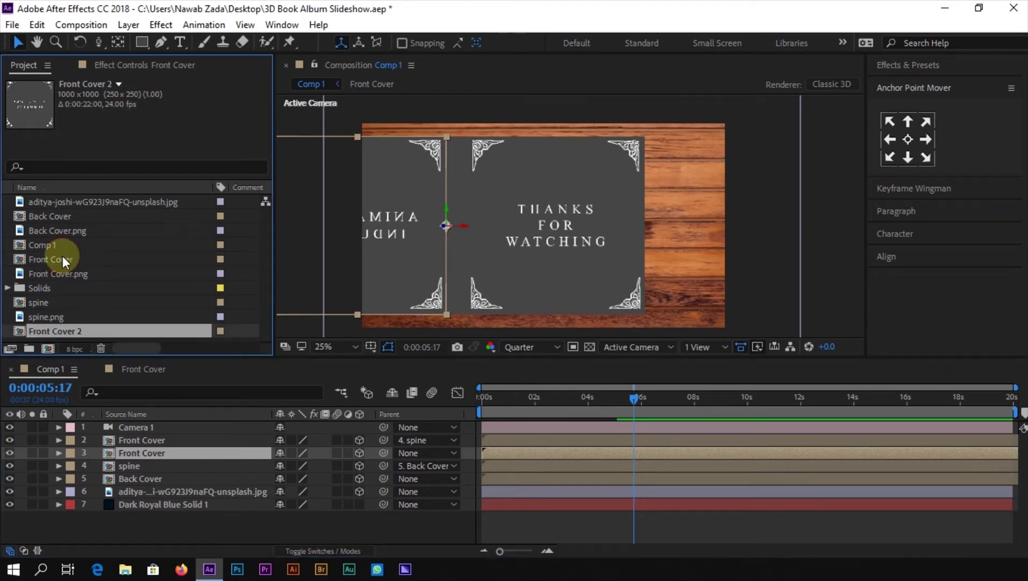
pyautogui.moveTo(69, 272); pyautogui.dragTo(145, 454)
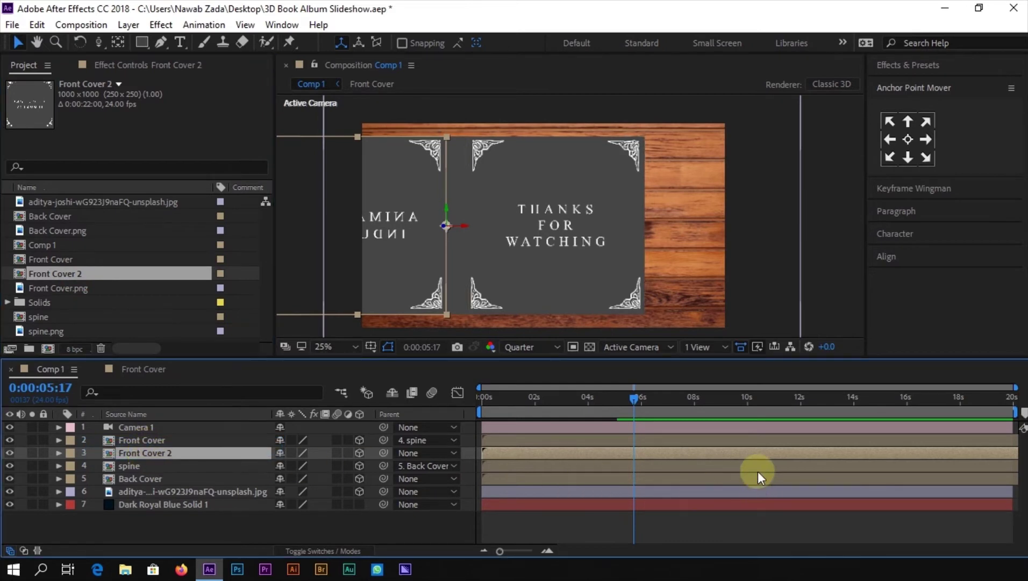
pyautogui.click(619, 404)
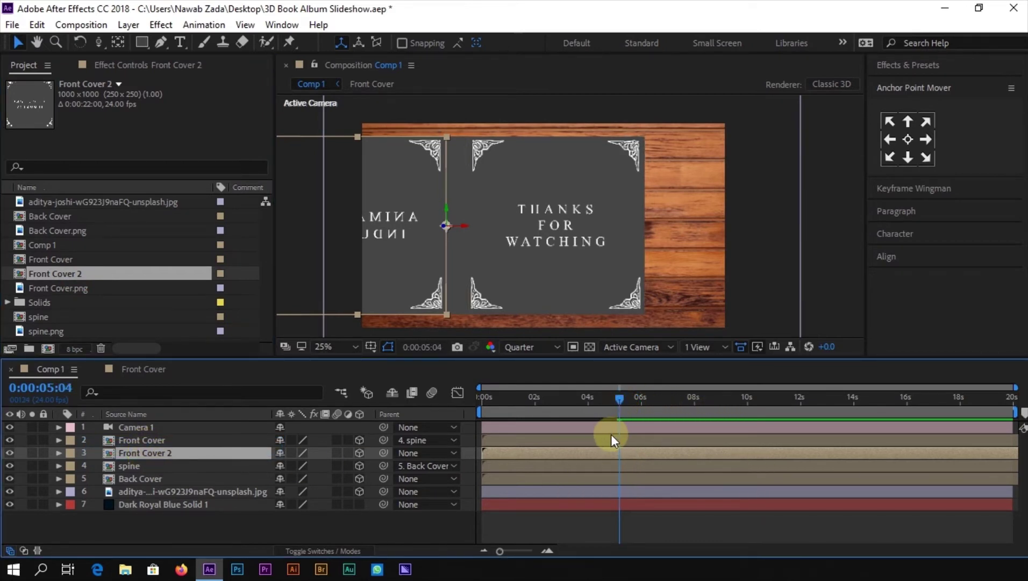
pyautogui.moveTo(599, 454); pyautogui.dragTo(678, 459)
# - Keyframe Front Cover 2's Y Rotation and set it to 180°
pyautogui.press('r')
pyautogui.click(97, 492)
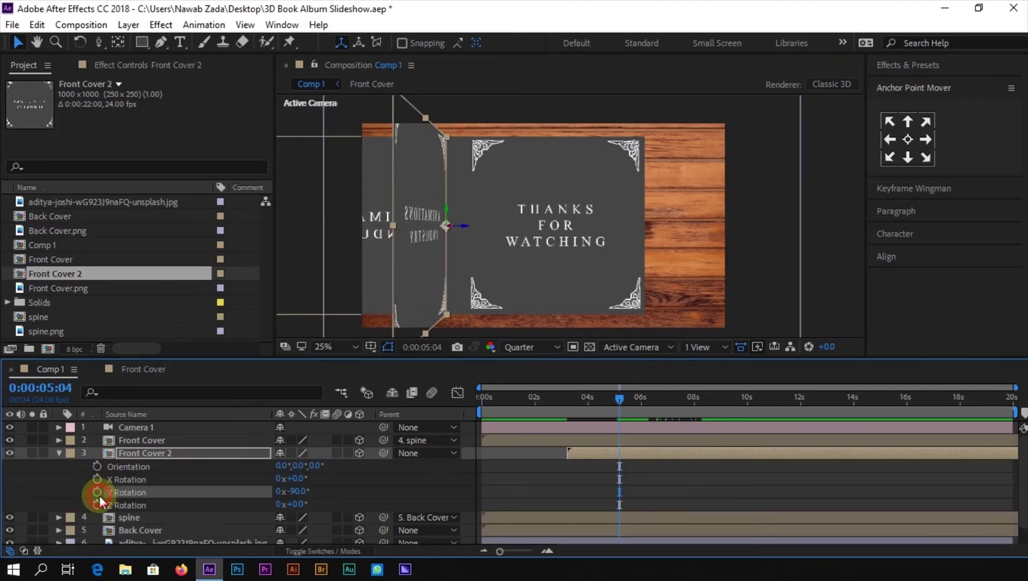
pyautogui.moveTo(306, 489); pyautogui.dragTo(199, 505)
pyautogui.click(299, 489)
pyautogui.write('180')
pyautogui.press('Return')
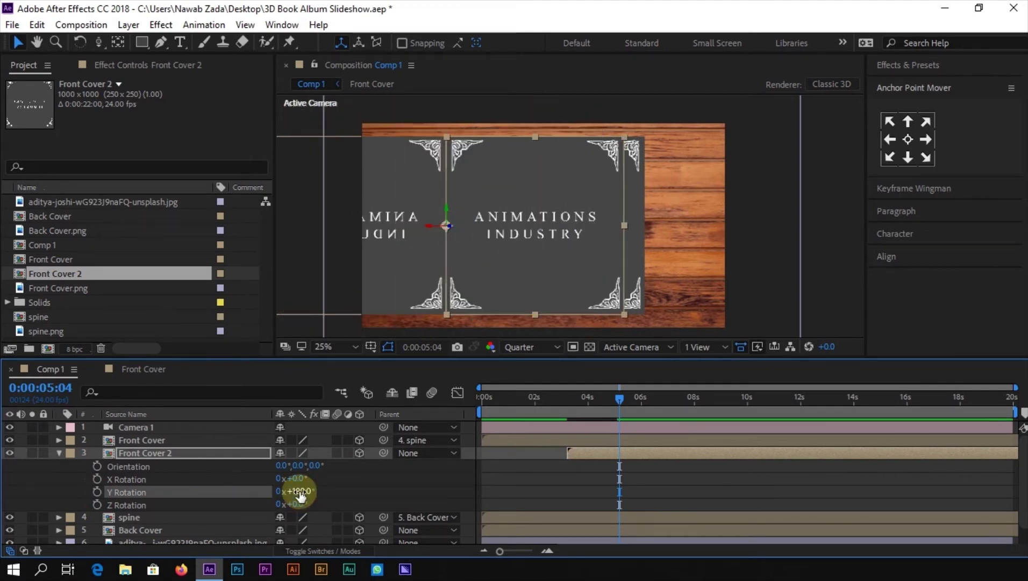
# - Shift Front Cover 2 earlier and nudge it into alignment, then preview the book opening
pyautogui.click(573, 401)
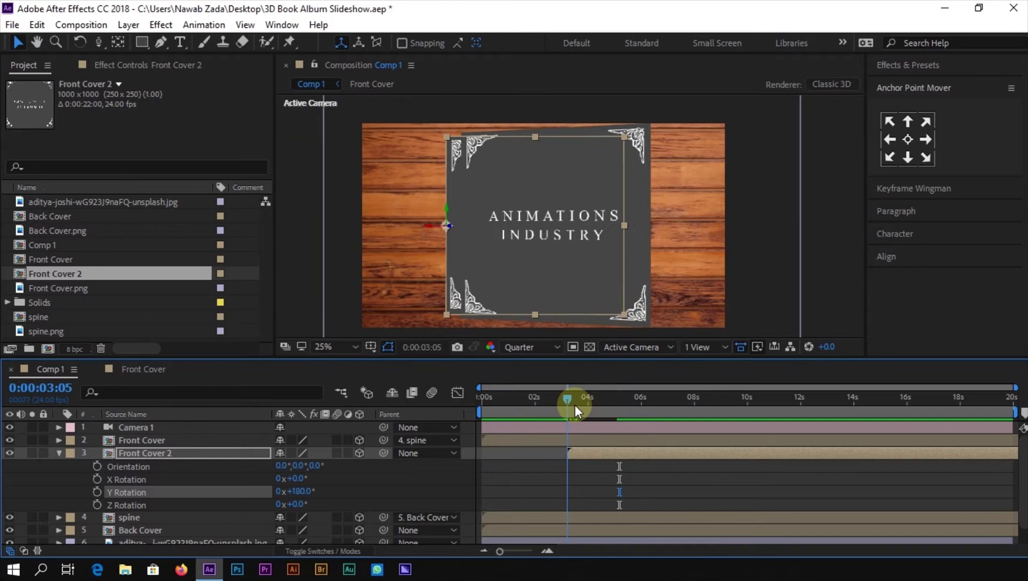
pyautogui.moveTo(575, 404)
pyautogui.mouseDown()
pyautogui.moveTo(591, 404)
pyautogui.moveTo(574, 404)
pyautogui.mouseUp()
pyautogui.moveTo(568, 451); pyautogui.dragTo(514, 456)
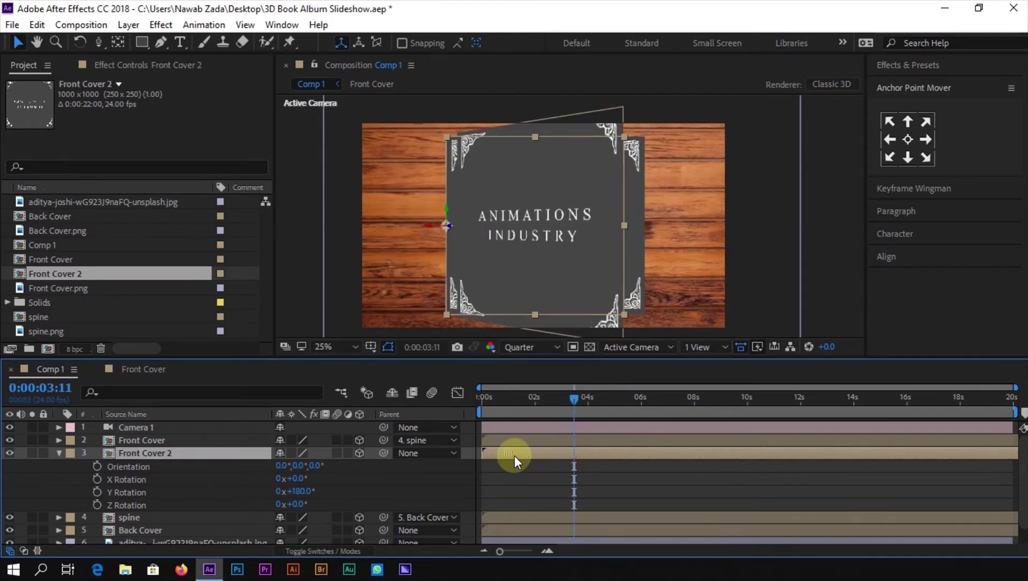
pyautogui.click(496, 408)
pyautogui.press('space')
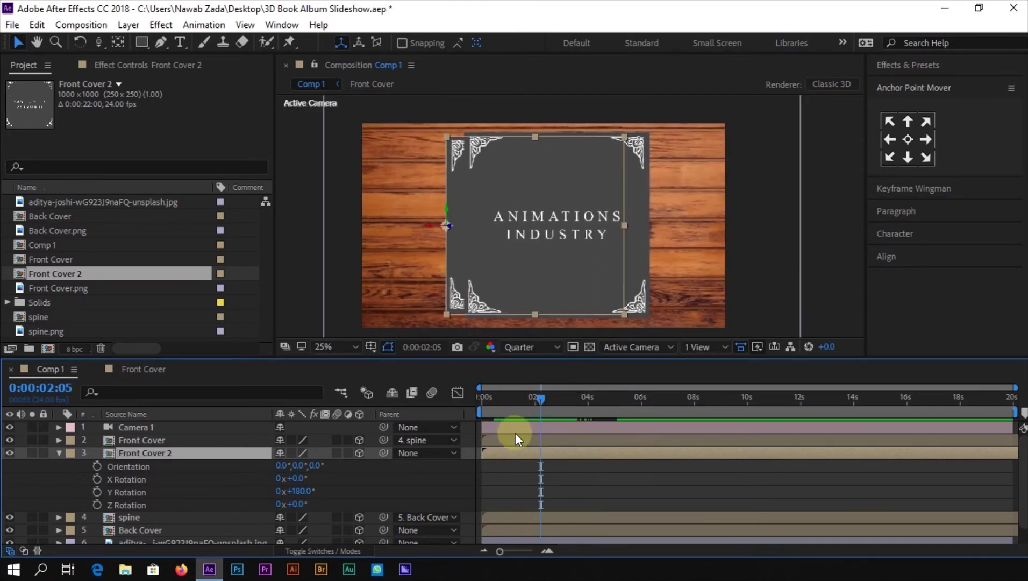
pyautogui.moveTo(445, 226); pyautogui.dragTo(473, 271)
pyautogui.moveTo(508, 397); pyautogui.dragTo(478, 401)
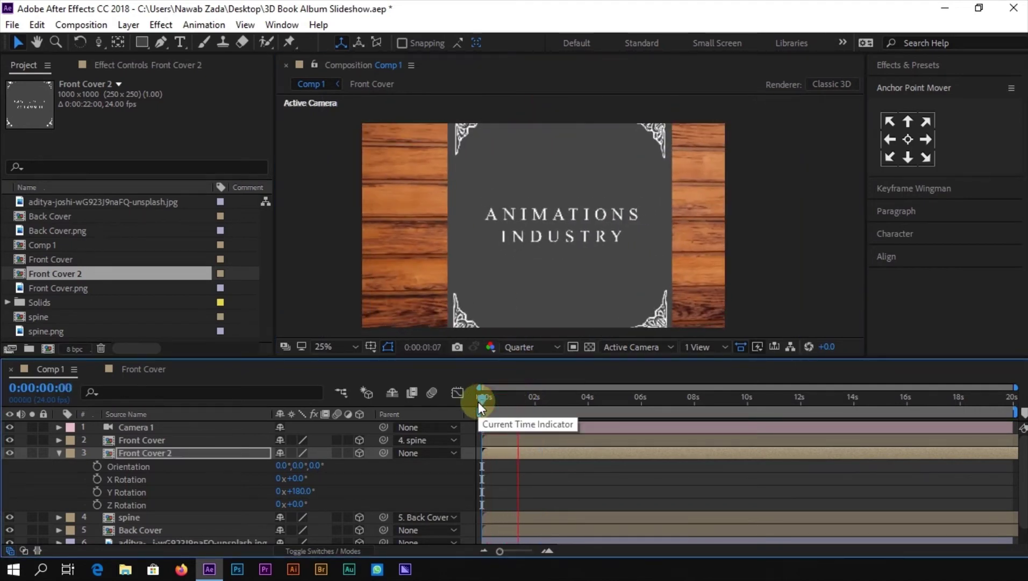
pyautogui.press('space')
pyautogui.click(545, 257)
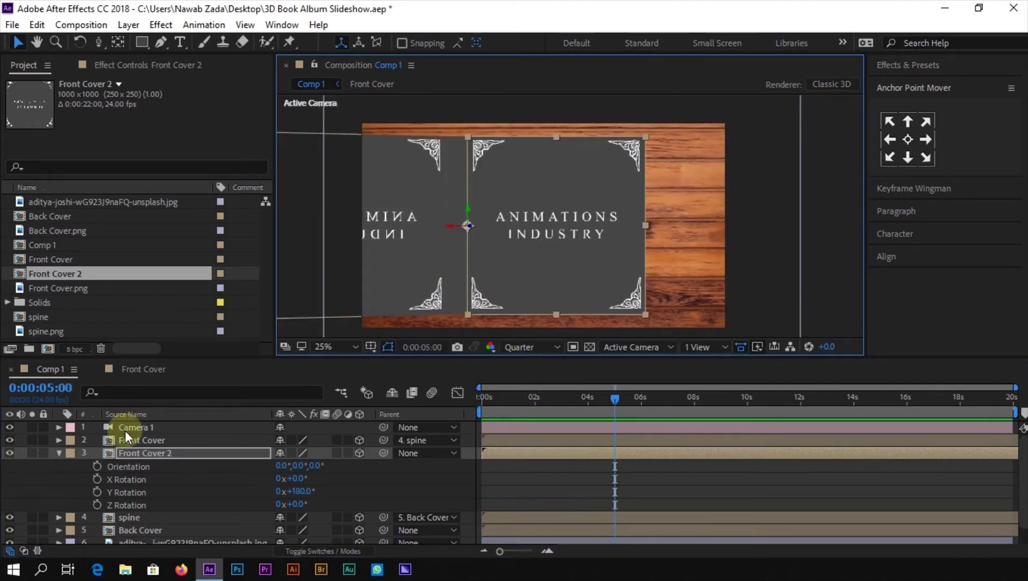
pyautogui.click(59, 453)
# - Open the Front Cover 2 precomp and delete its Front Cover.png layer
pyautogui.click(138, 452)
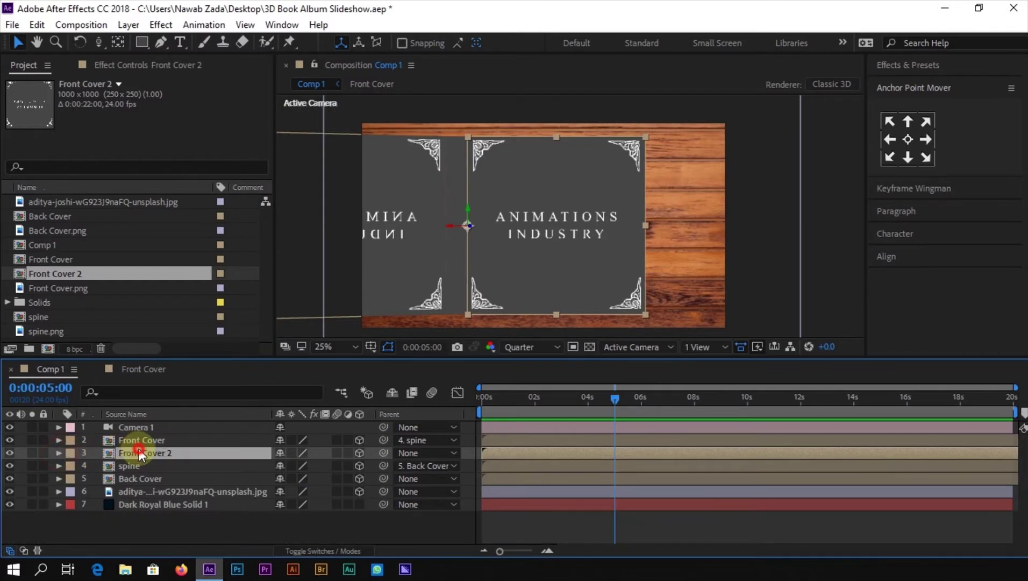
pyautogui.doubleClick(139, 453)
pyautogui.click(140, 427)
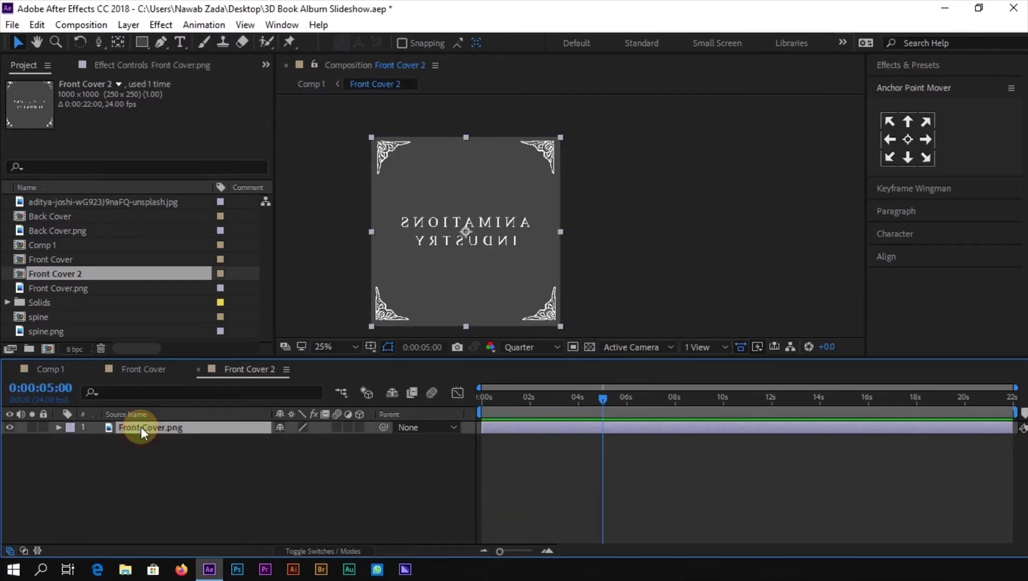
pyautogui.press('Delete')
# - Add a light gray (#CBCBCB) solid to the precomp and close the precomp tabs
pyautogui.hotkey('ctrl', 'y')
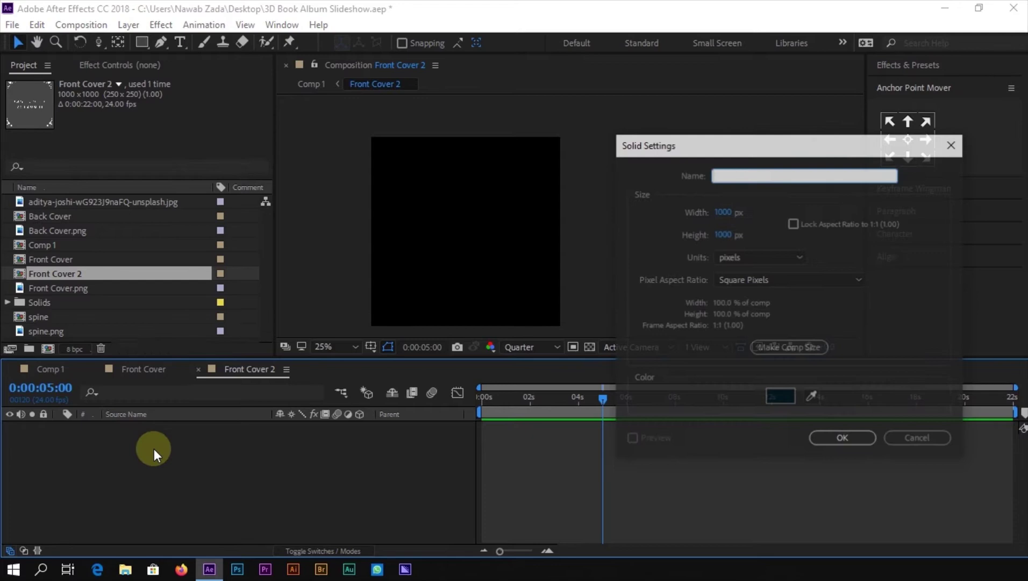
pyautogui.click(781, 397)
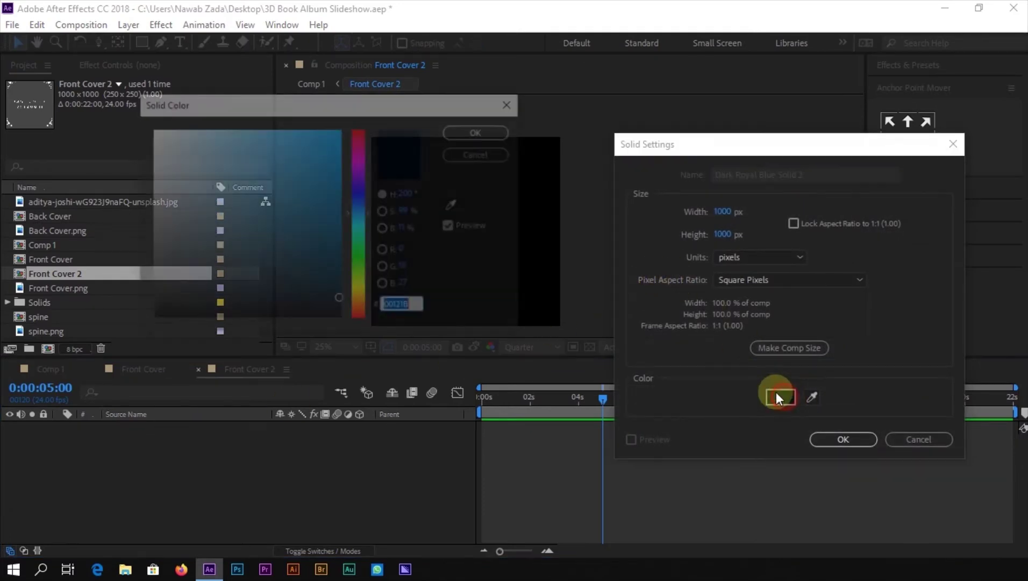
pyautogui.moveTo(170, 183)
pyautogui.mouseDown()
pyautogui.moveTo(147, 215)
pyautogui.moveTo(147, 178)
pyautogui.mouseUp()
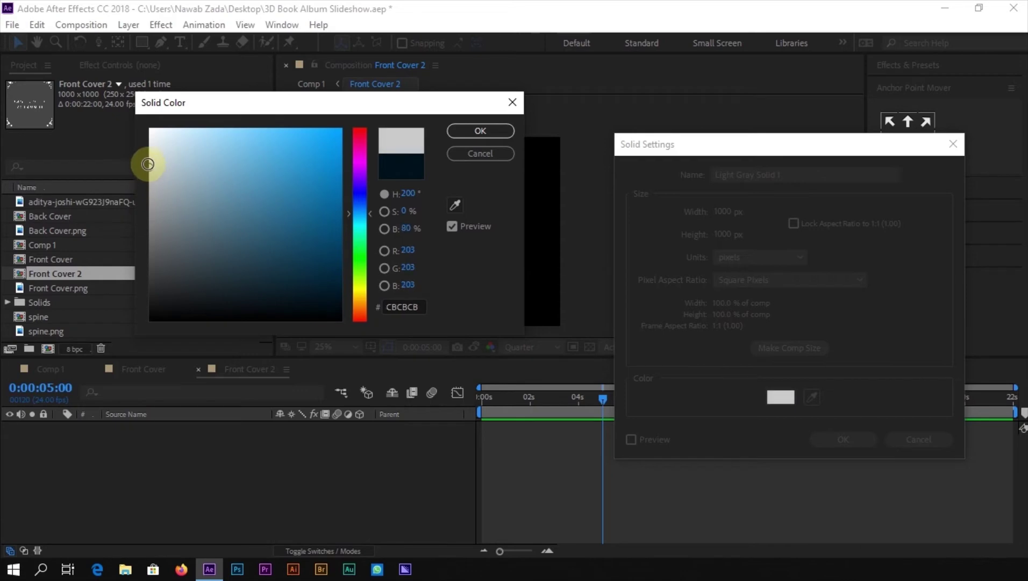
pyautogui.click(459, 133)
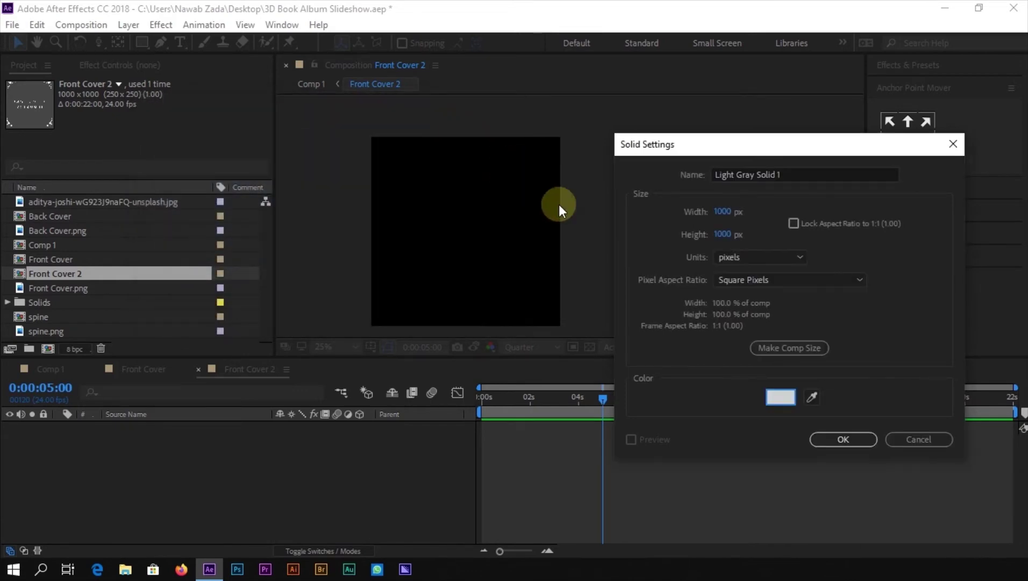
pyautogui.click(845, 440)
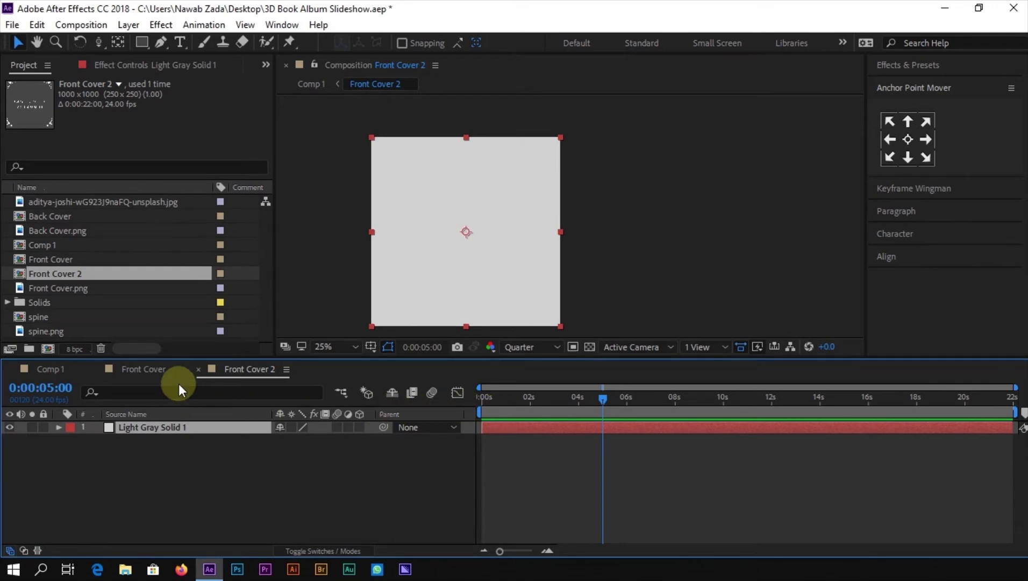
pyautogui.click(94, 369)
pyautogui.click(94, 369)
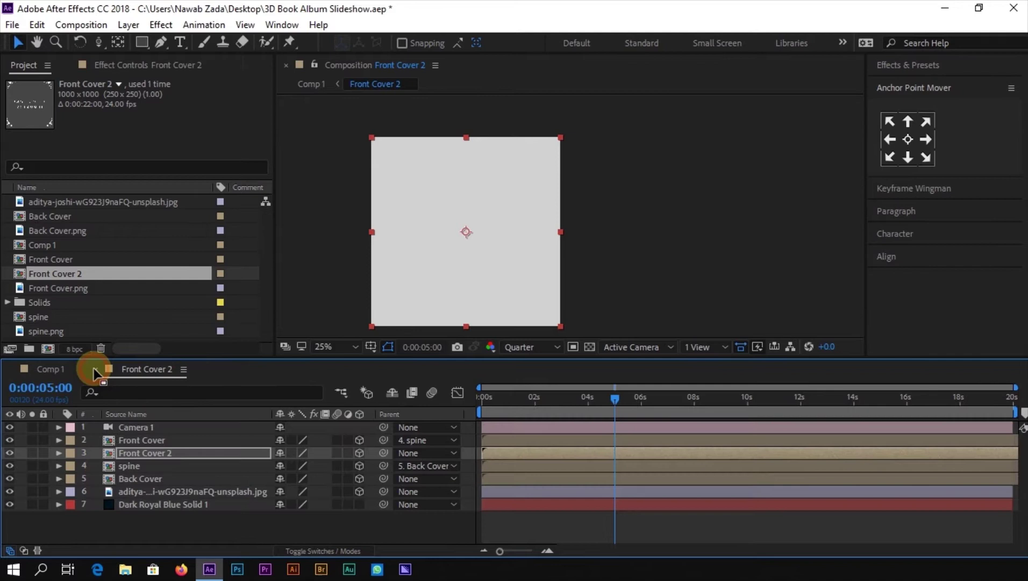
pyautogui.click(568, 371)
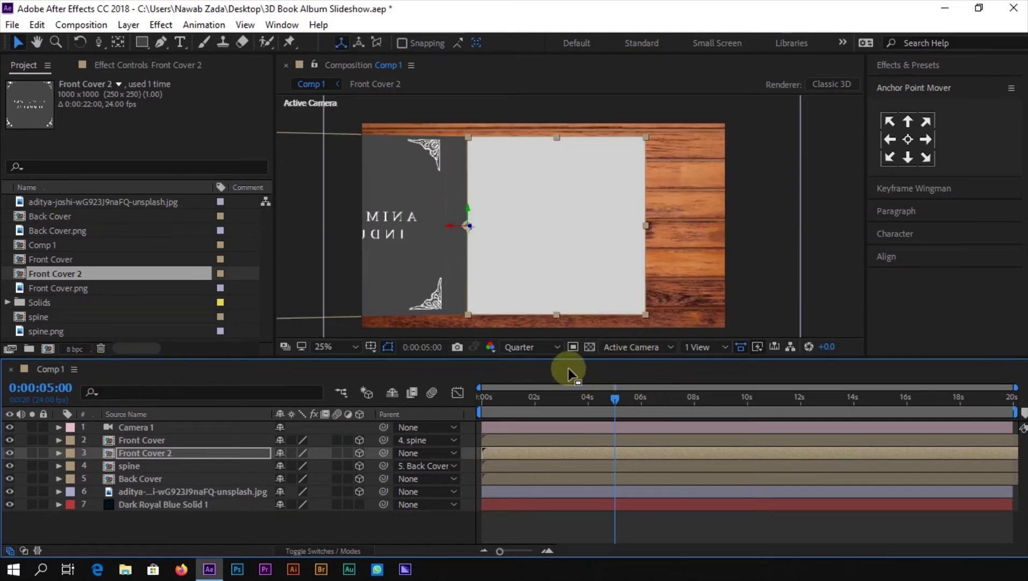
pyautogui.click(746, 272)
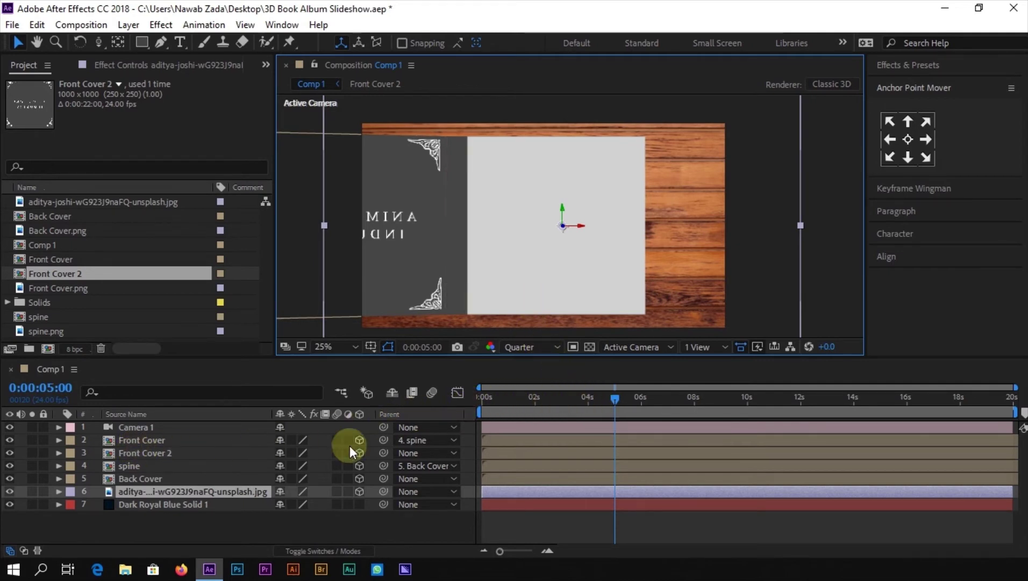
pyautogui.moveTo(613, 397); pyautogui.dragTo(657, 404)
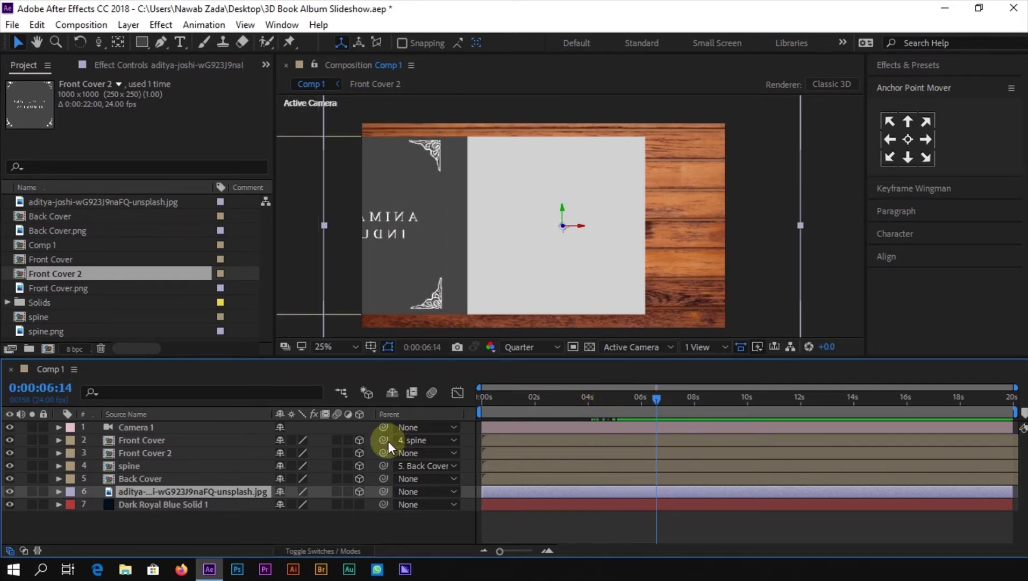
pyautogui.click(128, 452)
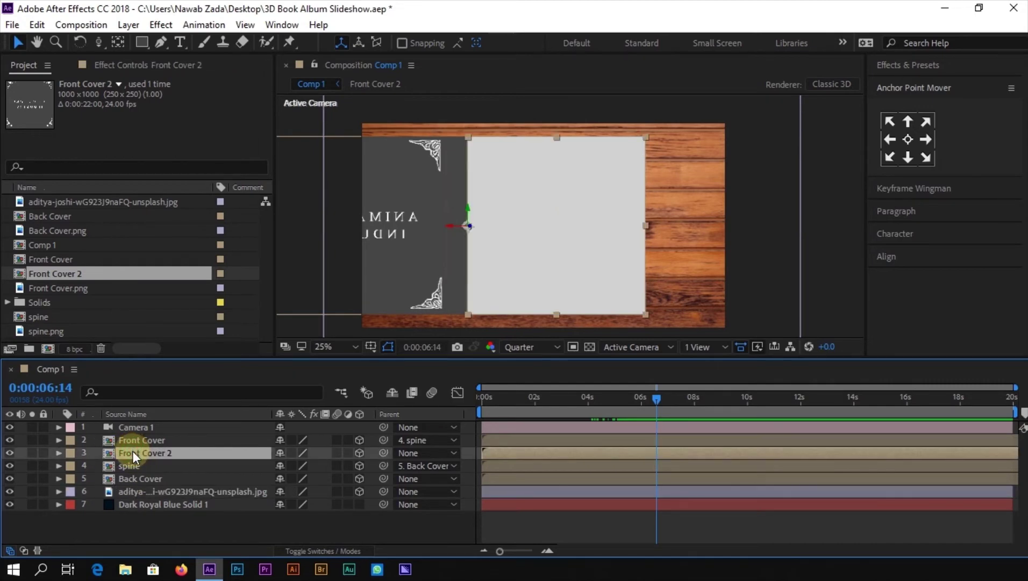
# - Rename the Front Cover 2 layer to 'Page 1'
pyautogui.rightClick(133, 451)
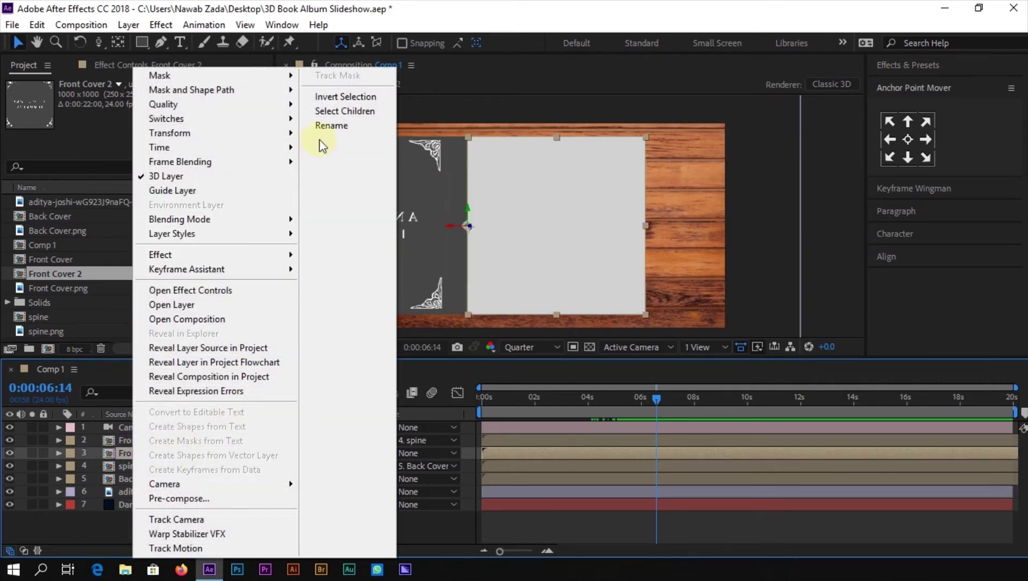
pyautogui.click(329, 127)
pyautogui.write('Page 1')
pyautogui.press('Return')
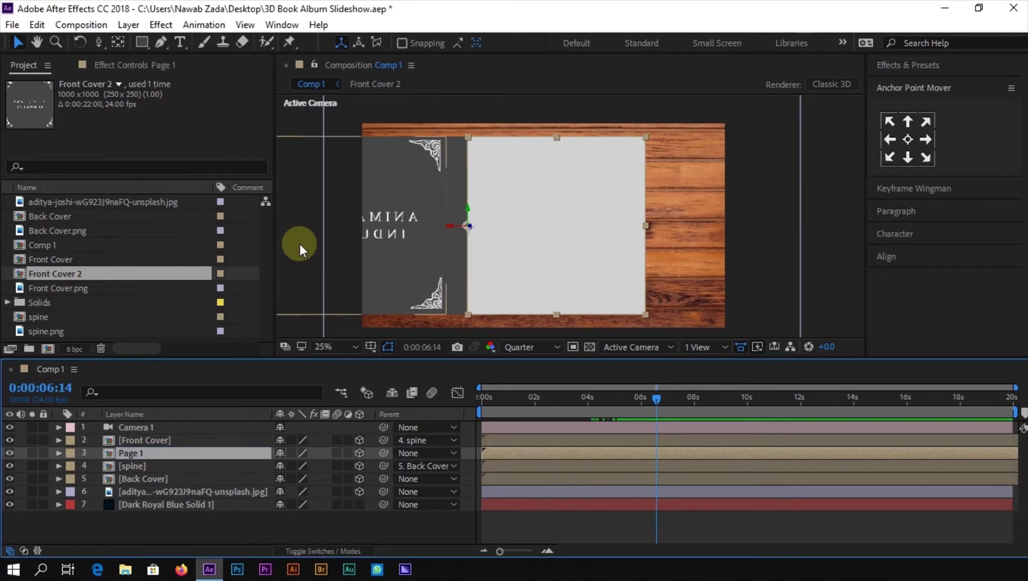
# - Keyframe Page 1's Y Rotation from 180° to 359° at about 8 seconds
pyautogui.press('r')
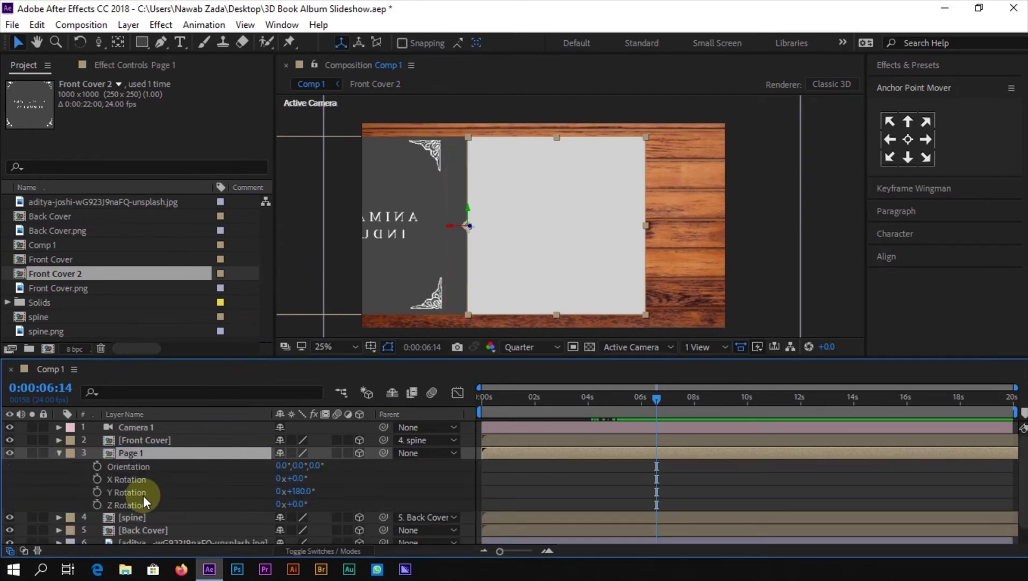
pyautogui.click(98, 491)
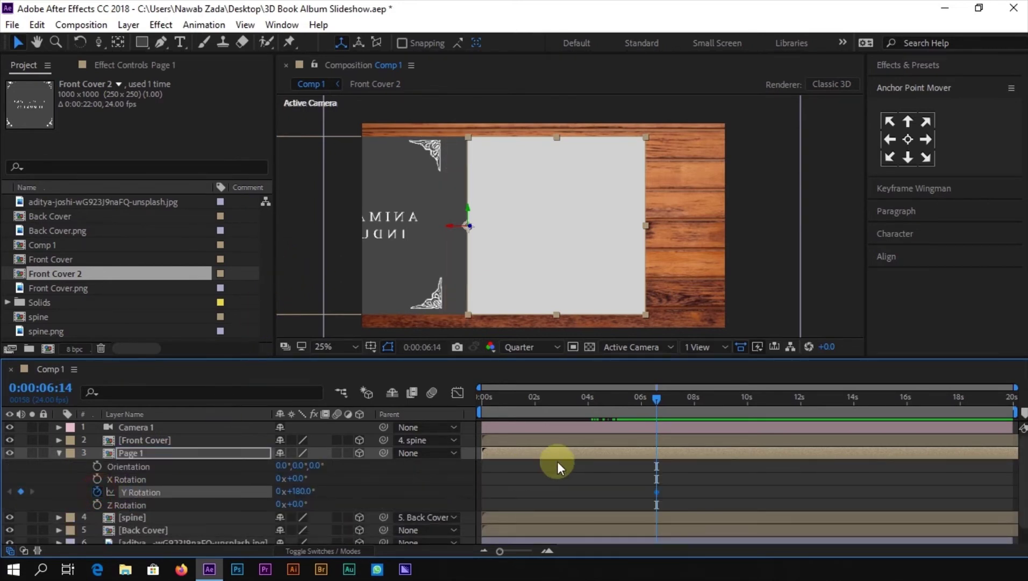
pyautogui.moveTo(676, 396); pyautogui.dragTo(696, 397)
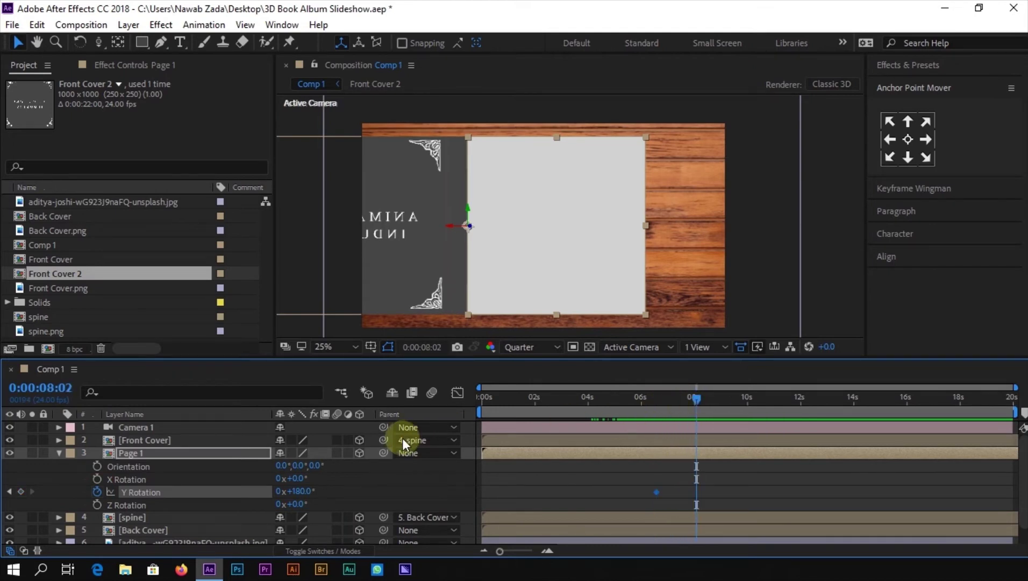
pyautogui.moveTo(299, 491); pyautogui.dragTo(419, 486)
pyautogui.click(320, 490)
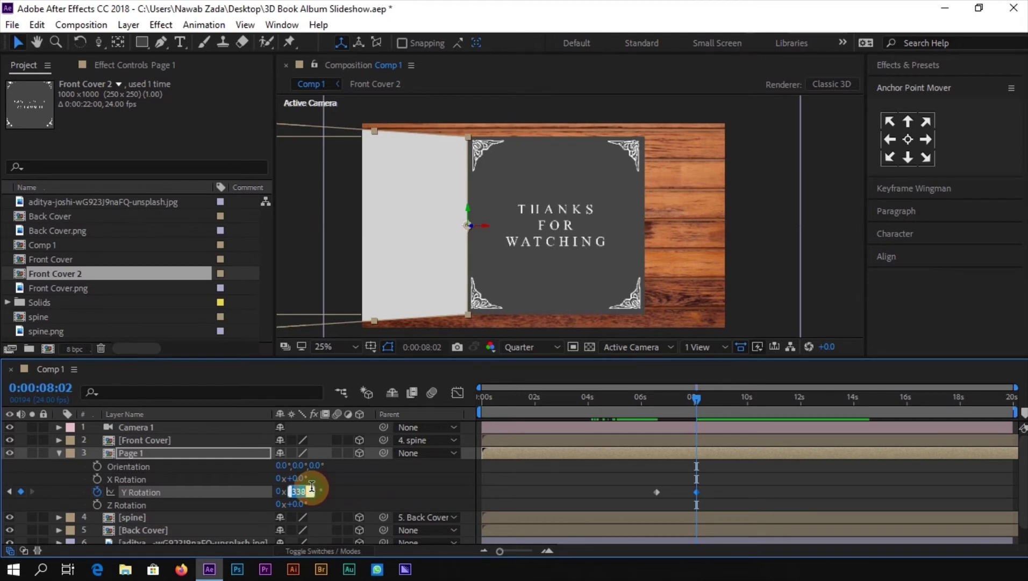
pyautogui.write('359')
pyautogui.press('Return')
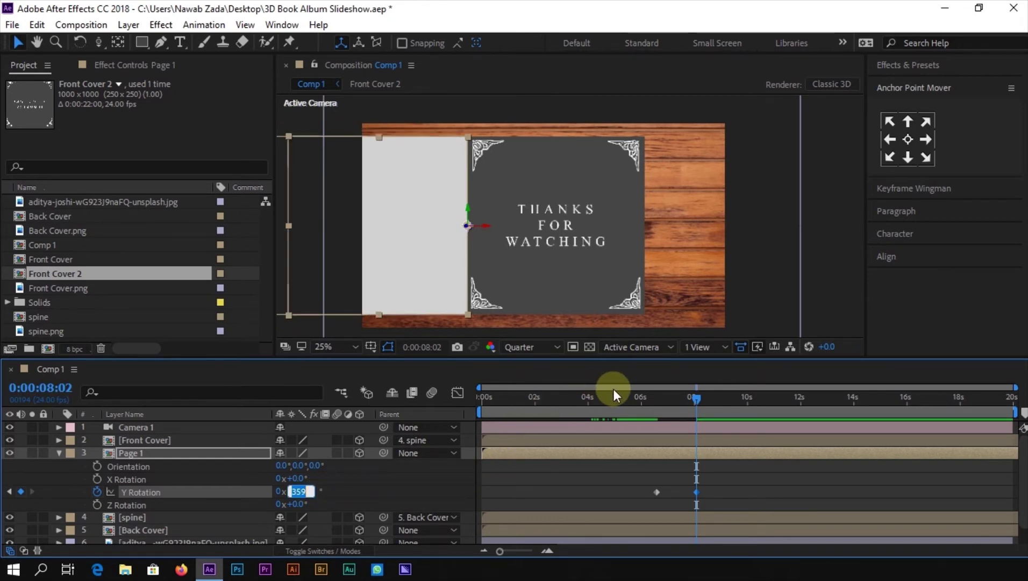
# - Preview the page turn, save the project, and collapse Page 1's rotation properties
pyautogui.moveTo(689, 397); pyautogui.dragTo(655, 405)
pyautogui.press('space')
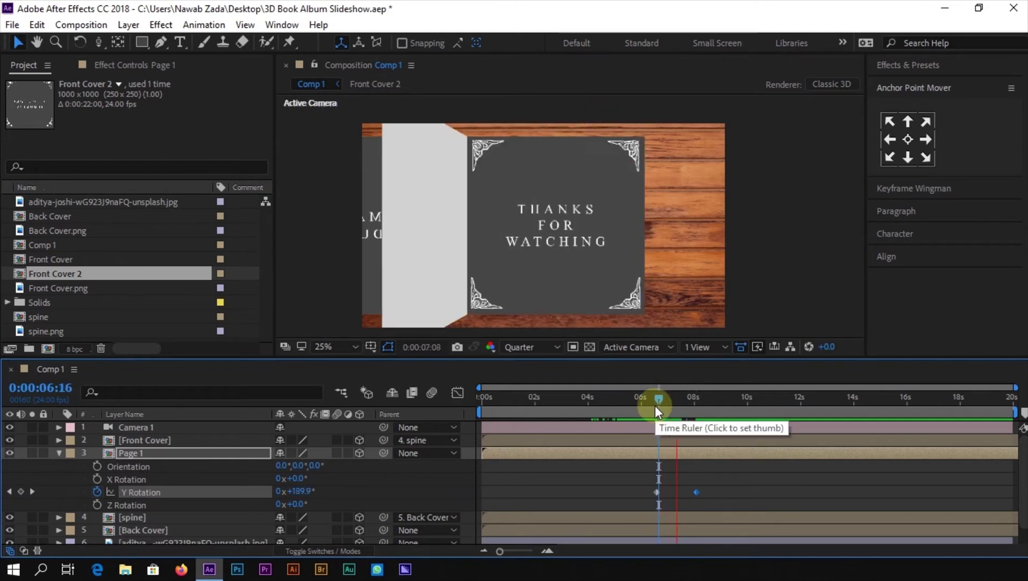
pyautogui.moveTo(701, 483); pyautogui.dragTo(640, 502)
pyautogui.hotkey('ctrl', 's')
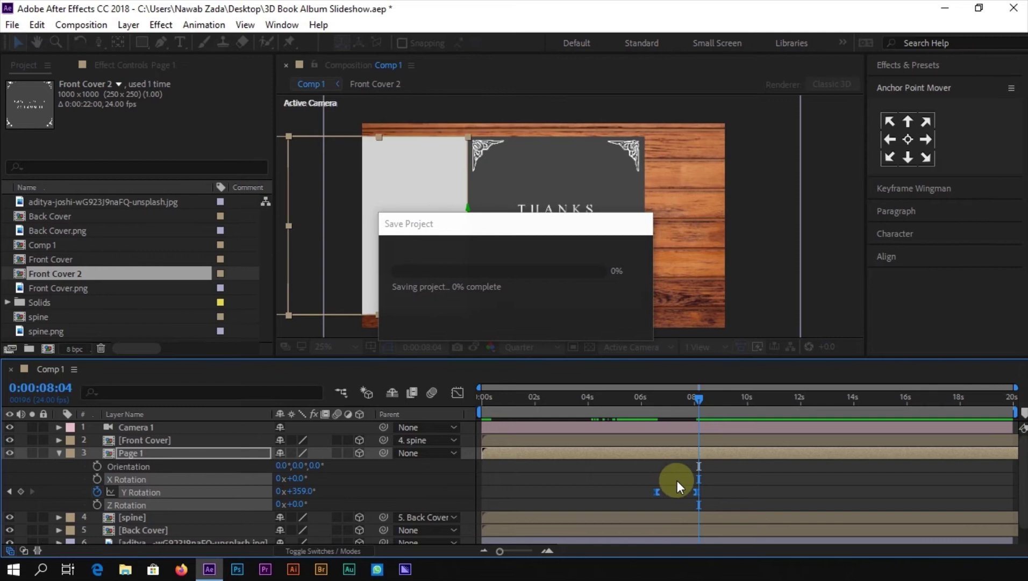
pyautogui.click(59, 452)
pyautogui.click(145, 456)
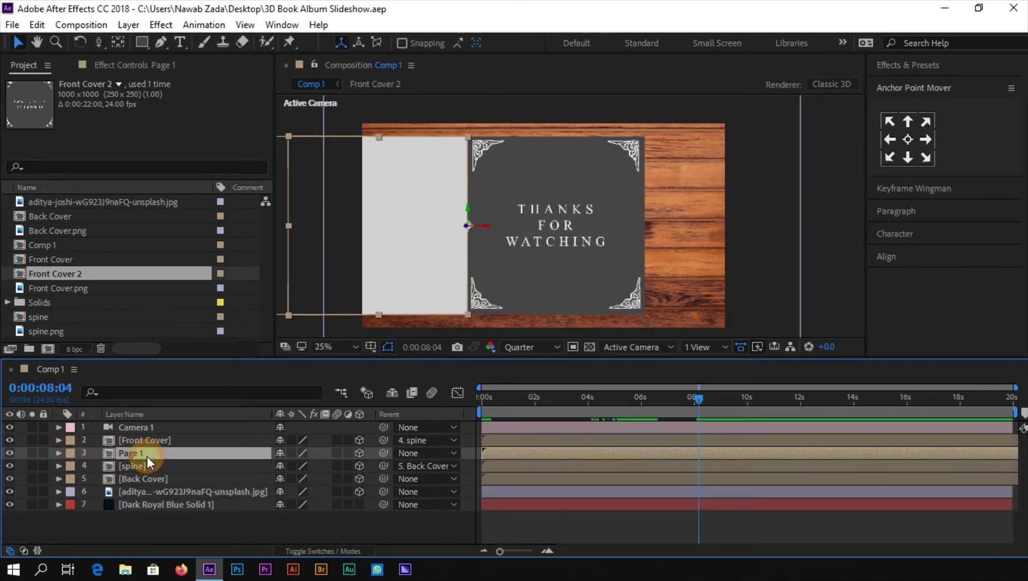
# - Duplicate Page 1 as Page 2 below it, starting around 3 seconds
pyautogui.hotkey('ctrl', 'd')
pyautogui.moveTo(154, 452); pyautogui.dragTo(156, 469)
pyautogui.moveTo(625, 464); pyautogui.dragTo(696, 472)
pyautogui.hotkey('ctrl', 'shift', 'a')
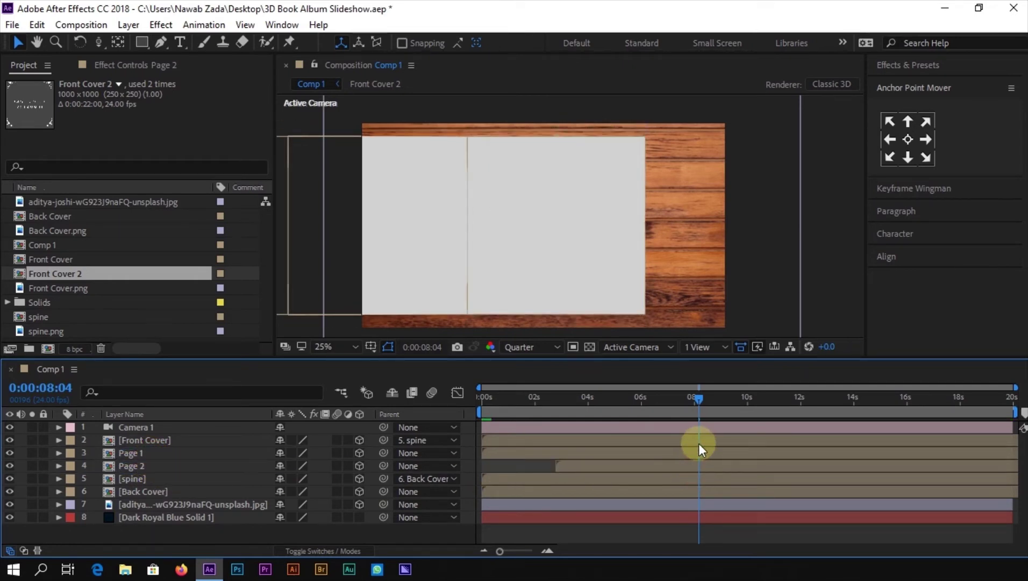
pyautogui.click(692, 405)
pyautogui.moveTo(693, 407); pyautogui.dragTo(663, 402)
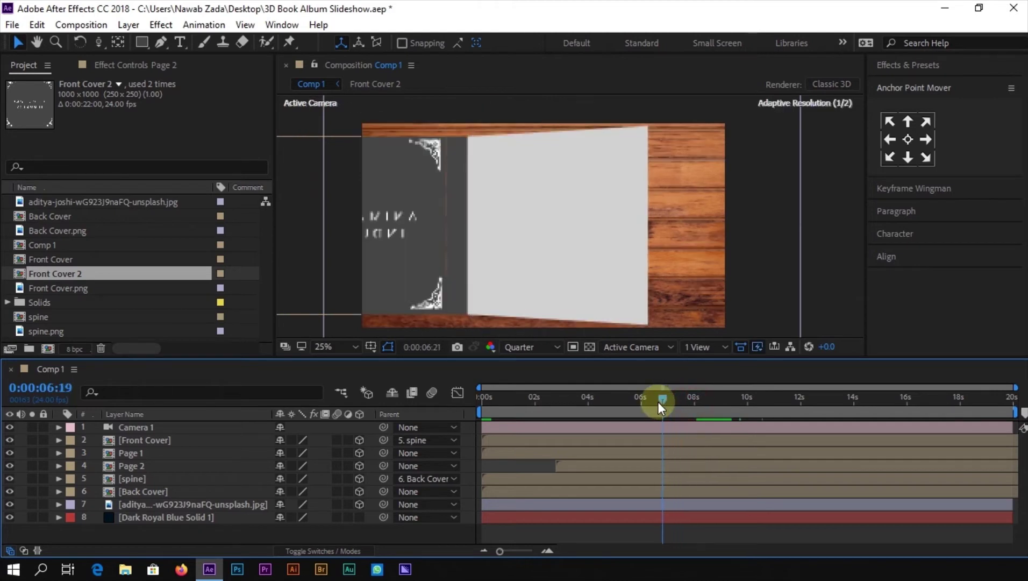
# - Open Page 1's precomp and type a 'Page 1' text layer on the gray page
pyautogui.click(139, 454)
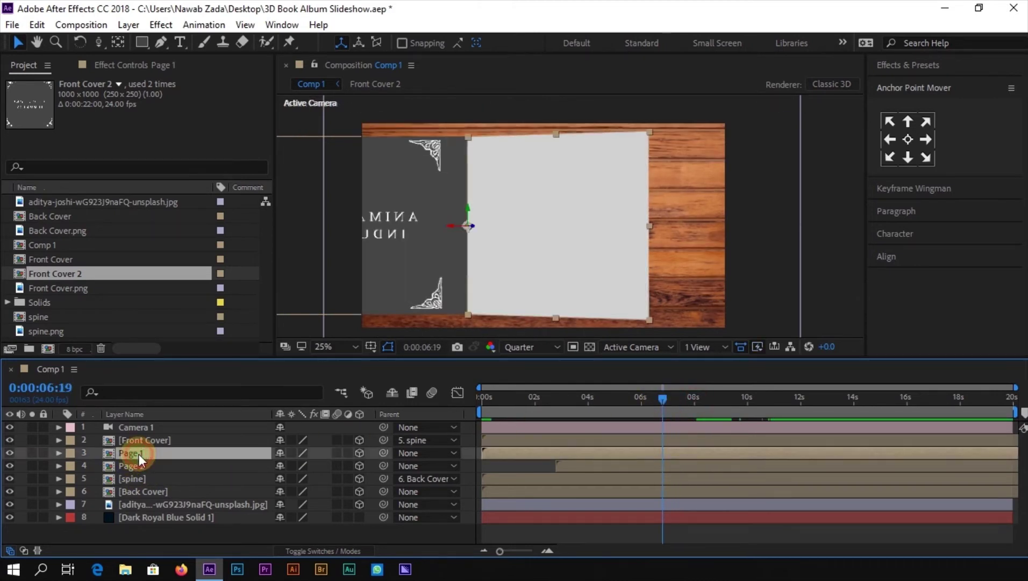
pyautogui.doubleClick(139, 453)
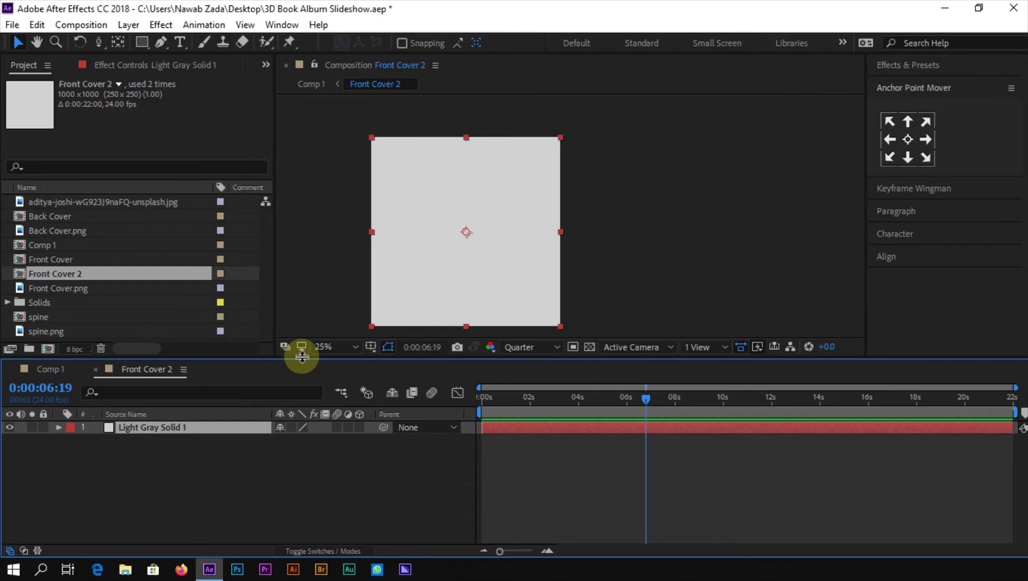
pyautogui.click(291, 469)
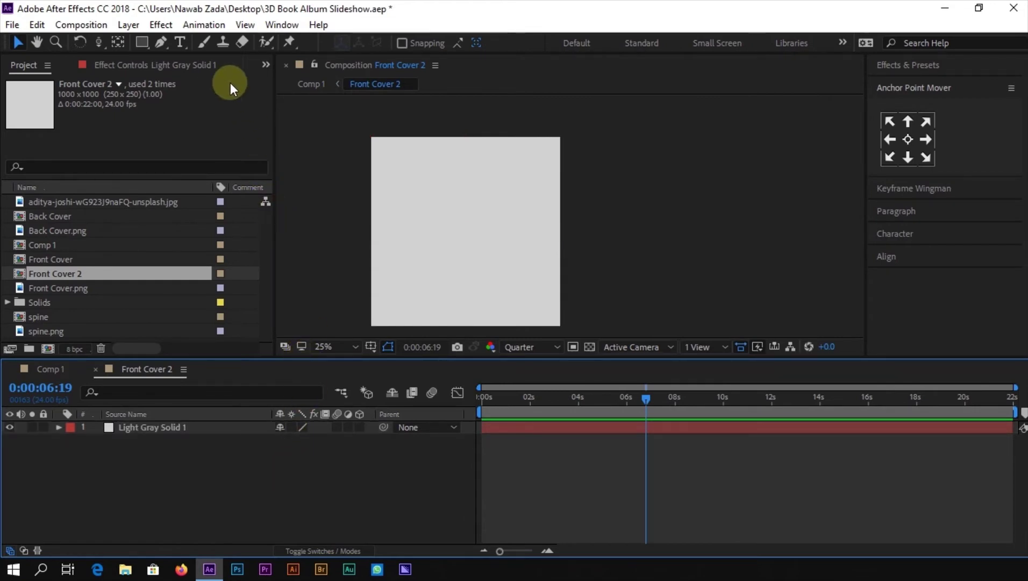
pyautogui.click(180, 43)
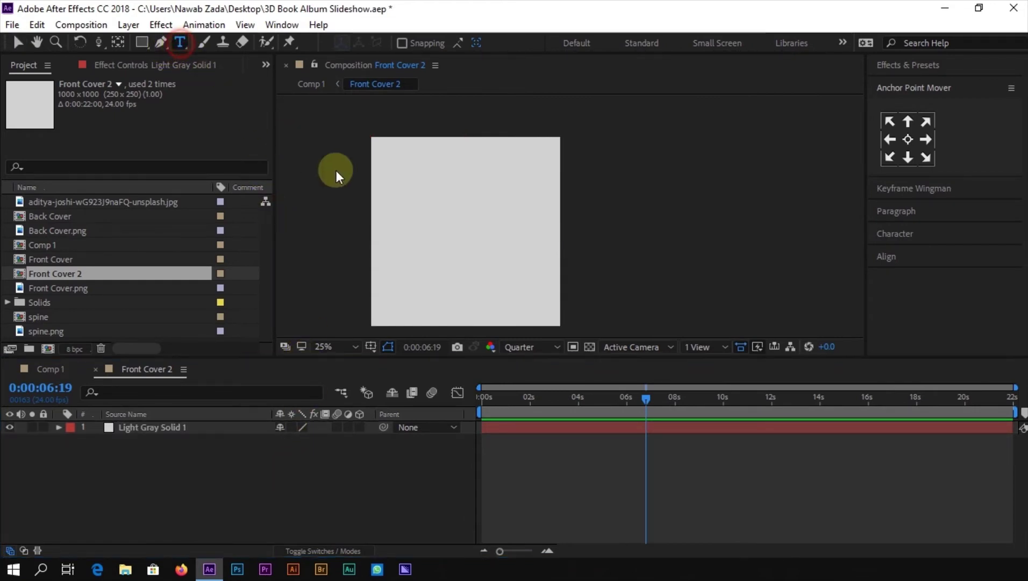
pyautogui.click(413, 231)
pyautogui.write('Page 1')
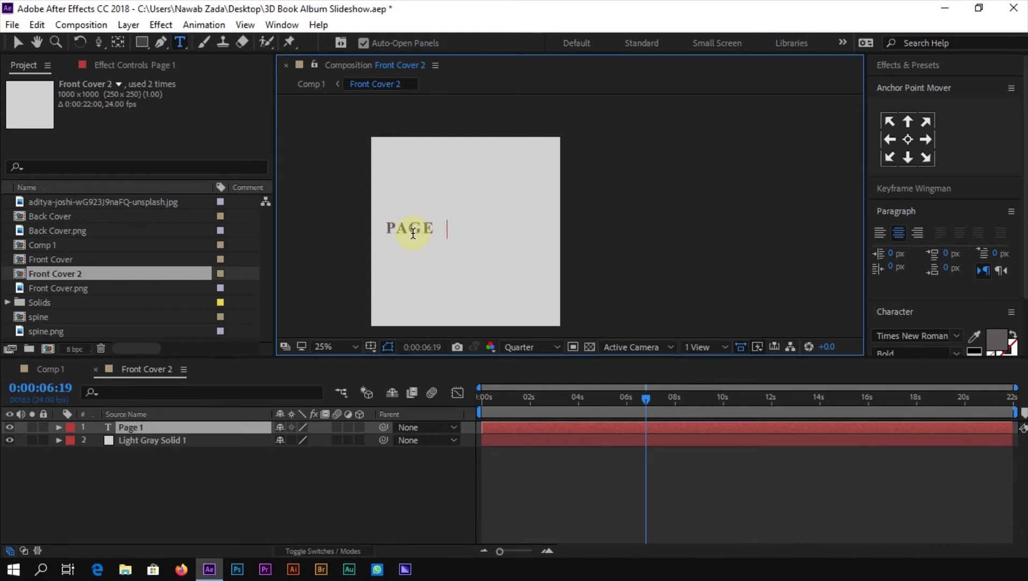
# - Centre the PAGE 1 text horizontally and vertically with the Align panel, then save
pyautogui.click(883, 95)
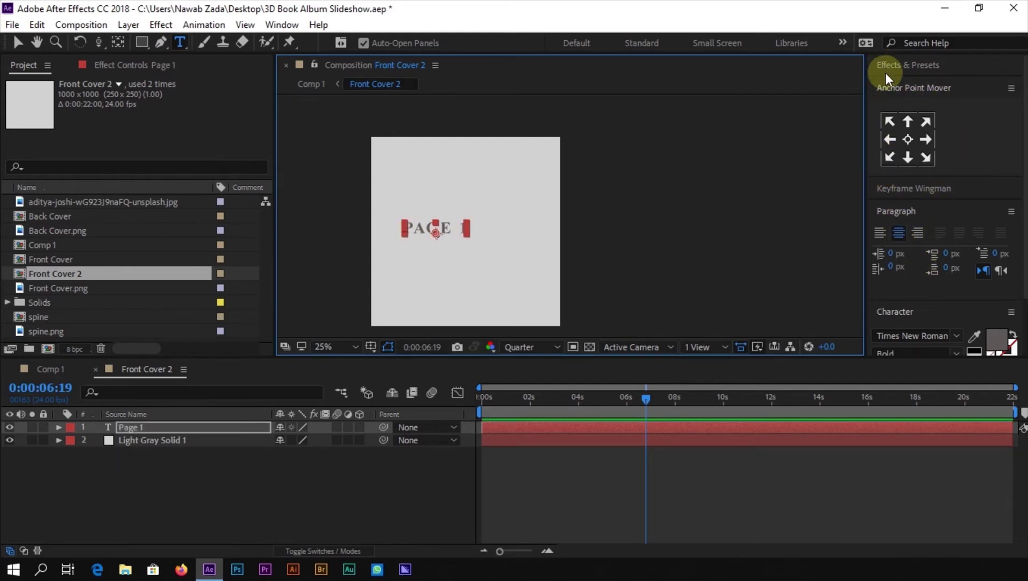
pyautogui.click(888, 94)
pyautogui.click(896, 130)
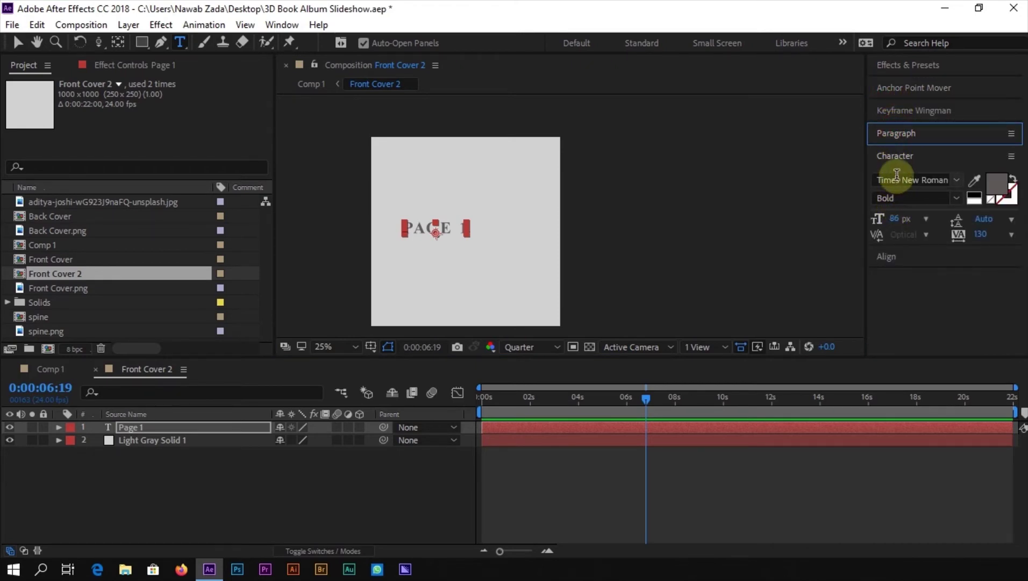
pyautogui.click(896, 156)
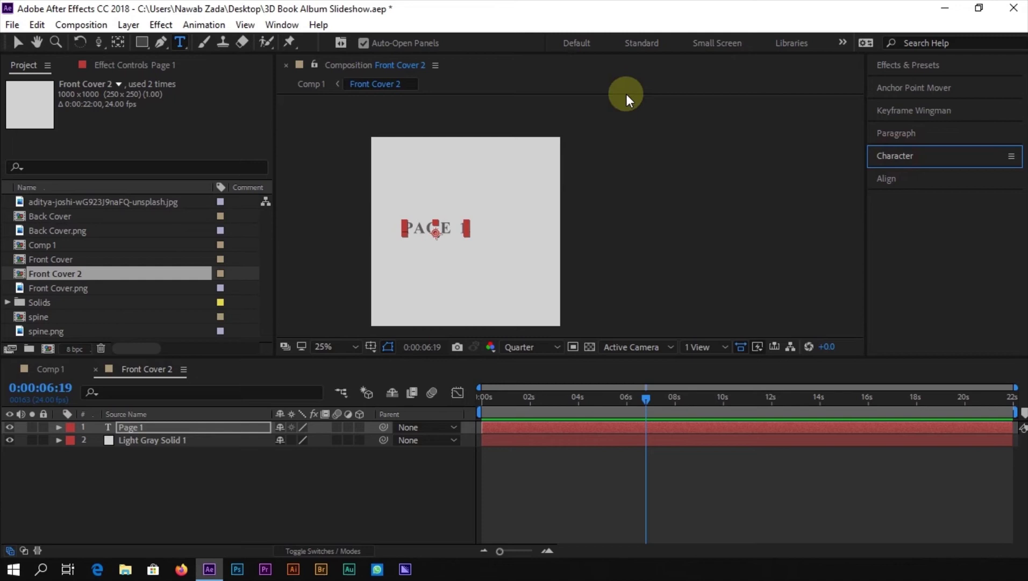
pyautogui.click(881, 179)
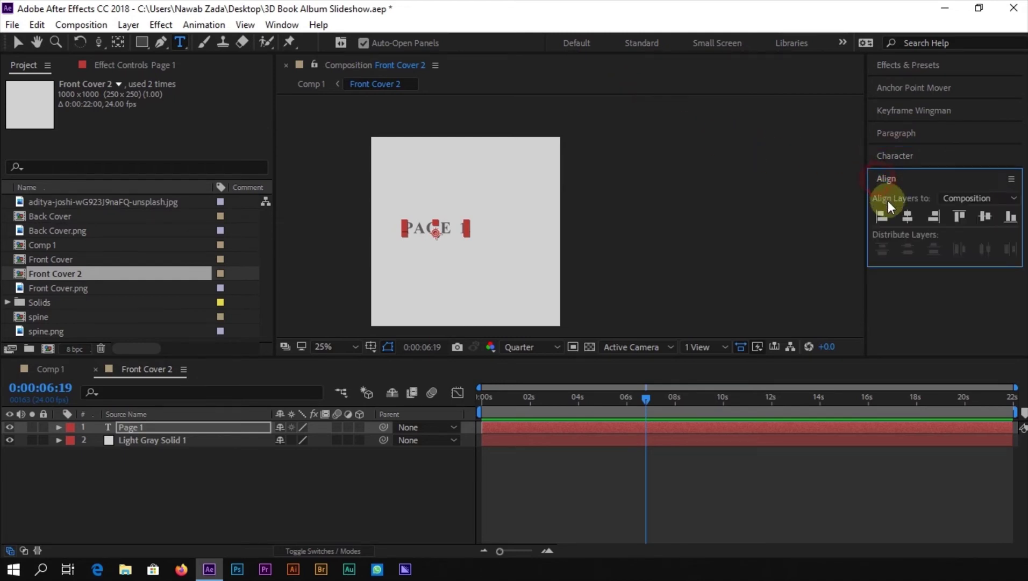
pyautogui.click(908, 217)
pyautogui.click(981, 218)
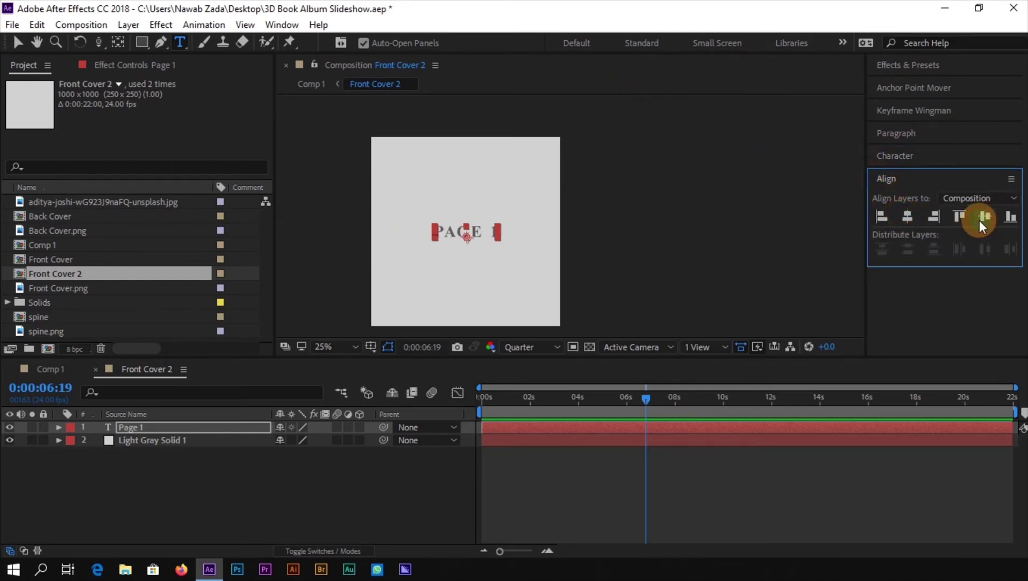
pyautogui.click(20, 43)
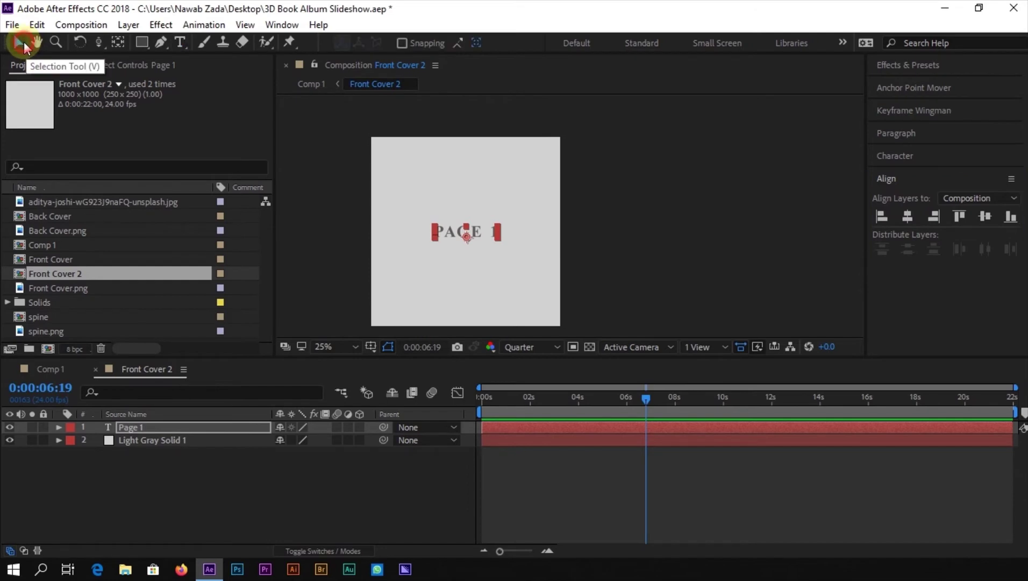
pyautogui.hotkey('ctrl', 's')
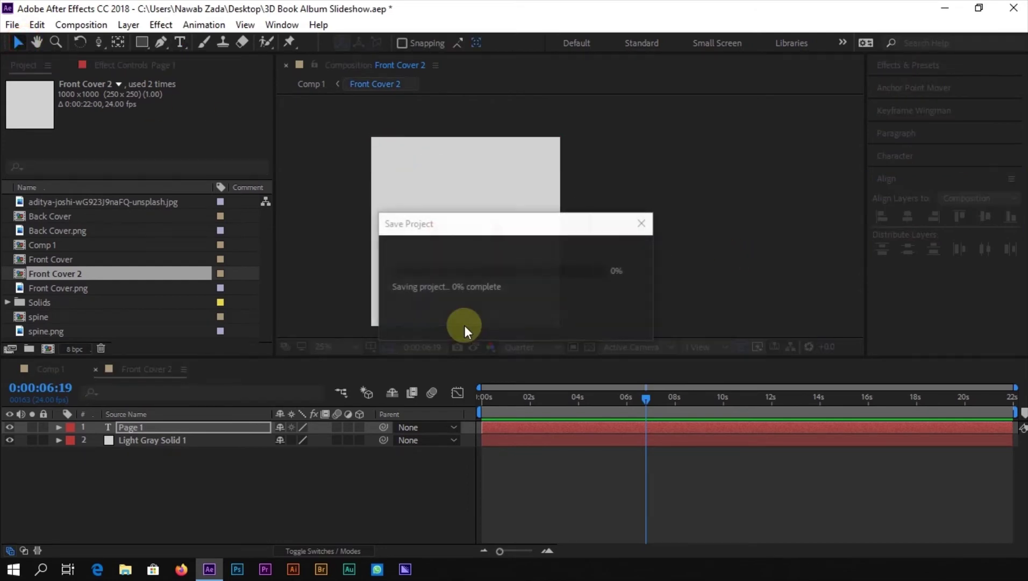
# - Back in Comp 1, check the flip at 0:00:06:19 and delete the Page 2 layer
pyautogui.click(97, 370)
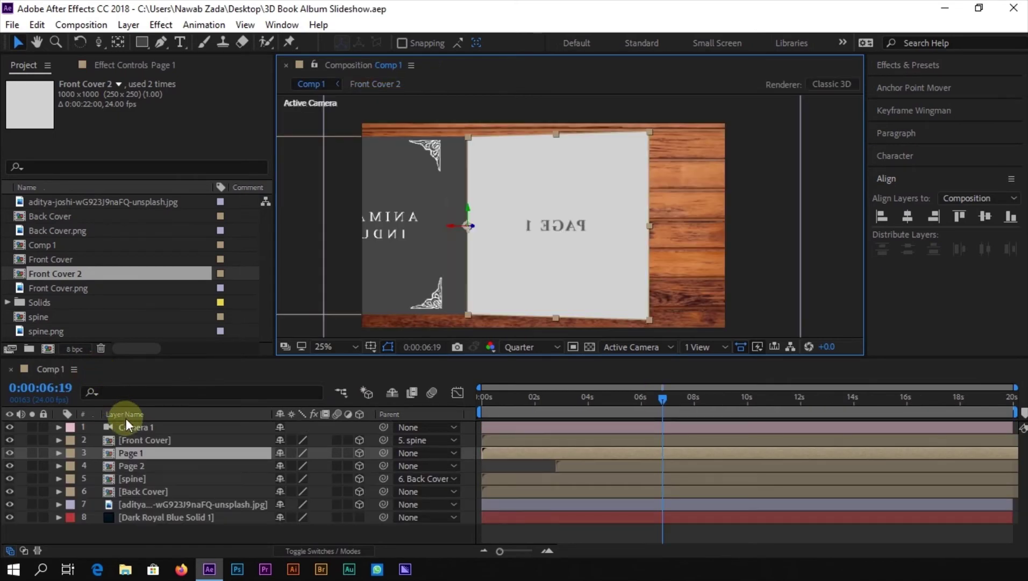
pyautogui.click(147, 464)
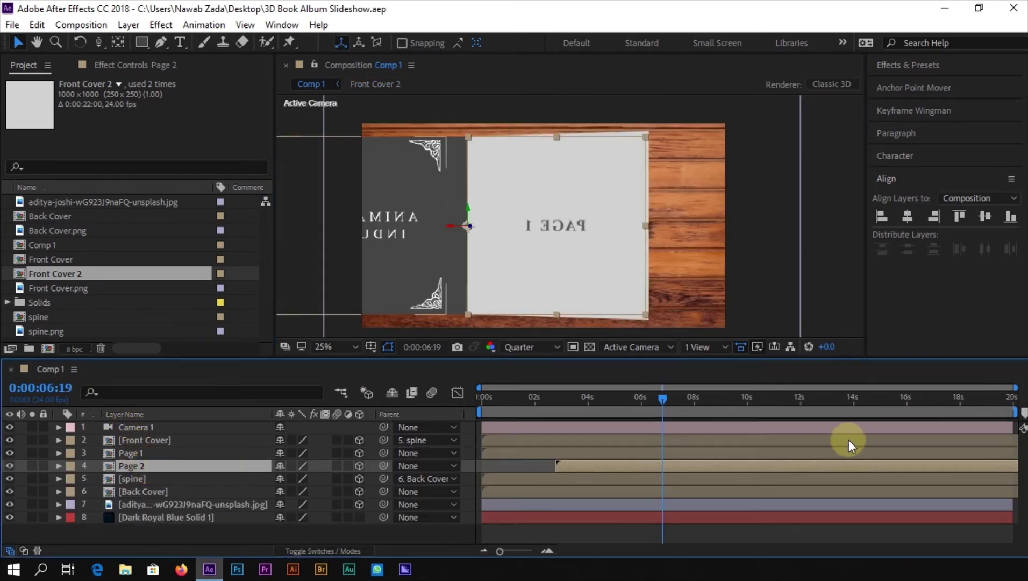
pyautogui.moveTo(662, 399)
pyautogui.mouseDown()
pyautogui.moveTo(623, 404)
pyautogui.moveTo(699, 396)
pyautogui.moveTo(645, 405)
pyautogui.moveTo(694, 396)
pyautogui.moveTo(663, 398)
pyautogui.mouseUp()
pyautogui.hotkey('ctrl', 'Up')
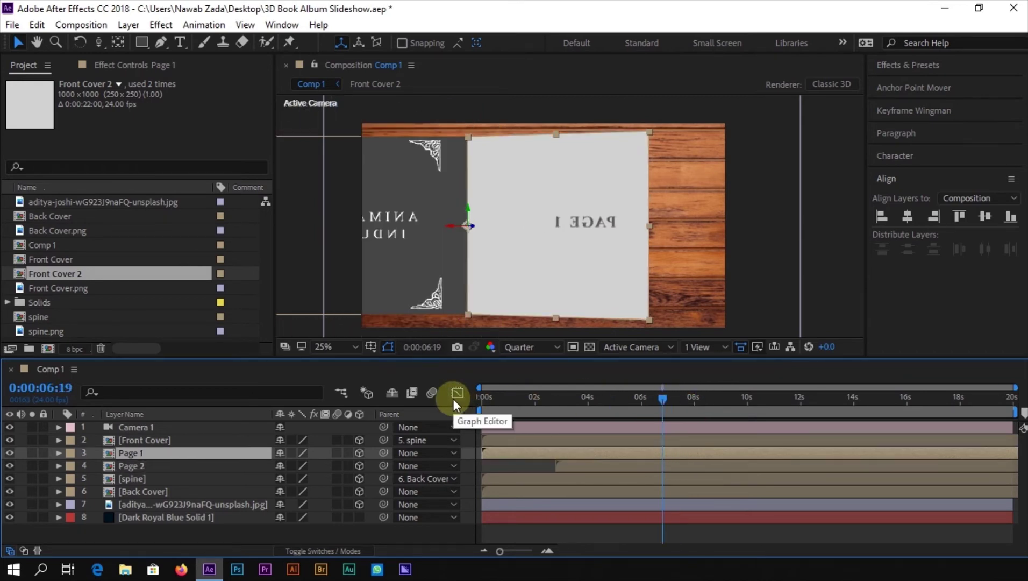
pyautogui.click(138, 467)
pyautogui.click(65, 275)
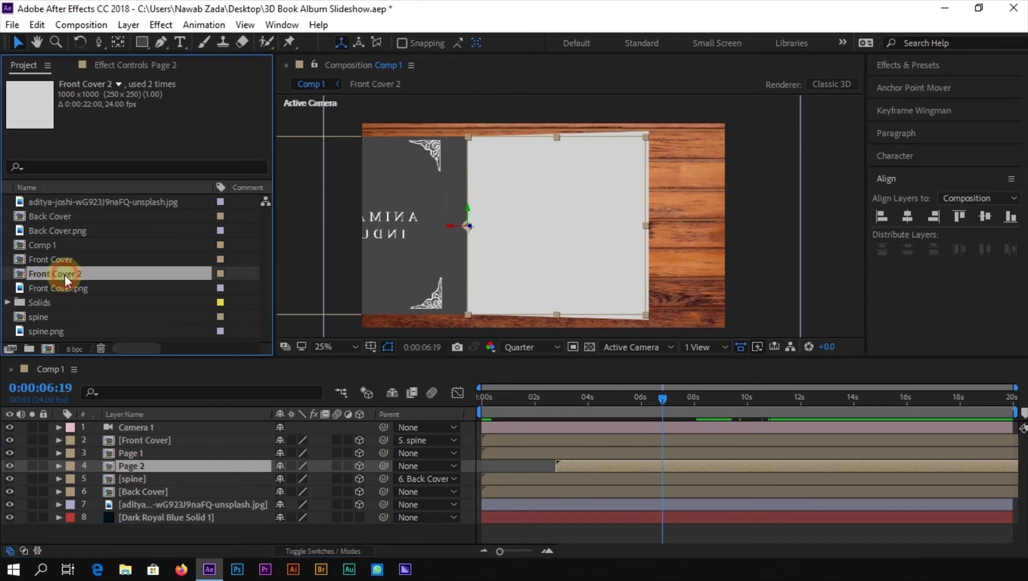
pyautogui.click(144, 464)
pyautogui.press('Delete')
# - Duplicate Front Cover 2 as Front Cover 3, add it to Comp 1, and adjust page start times
pyautogui.click(620, 397)
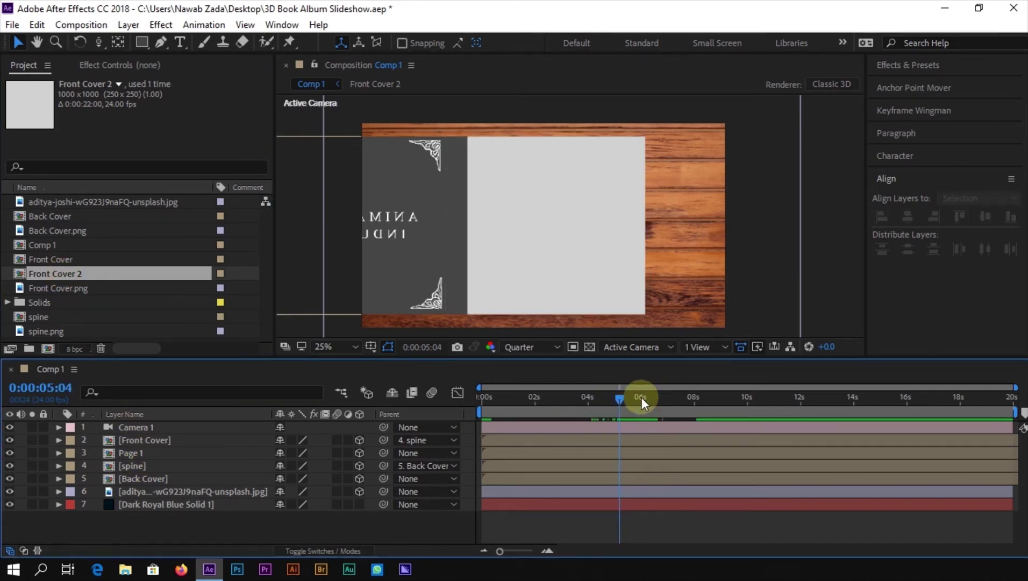
pyautogui.moveTo(641, 397); pyautogui.dragTo(709, 400)
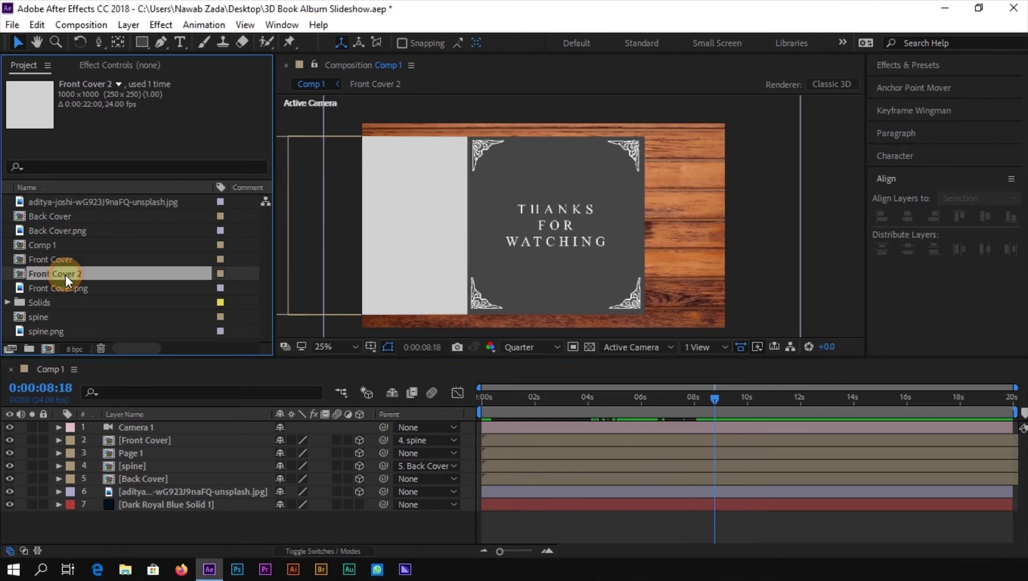
pyautogui.hotkey('ctrl', 'd')
pyautogui.moveTo(65, 274); pyautogui.dragTo(160, 454)
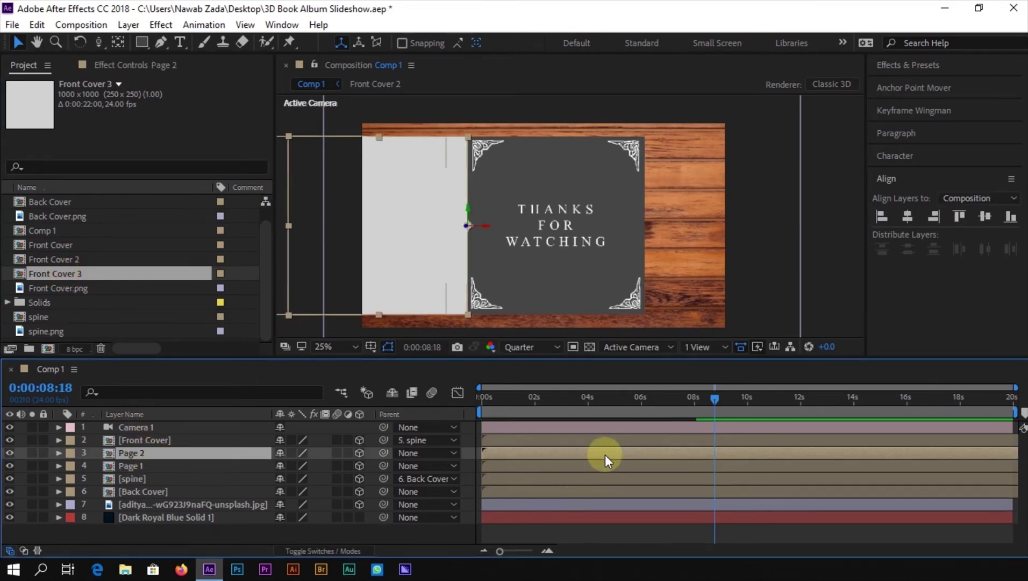
pyautogui.moveTo(613, 455); pyautogui.dragTo(743, 447)
pyautogui.hotkey('ctrl', 'z')
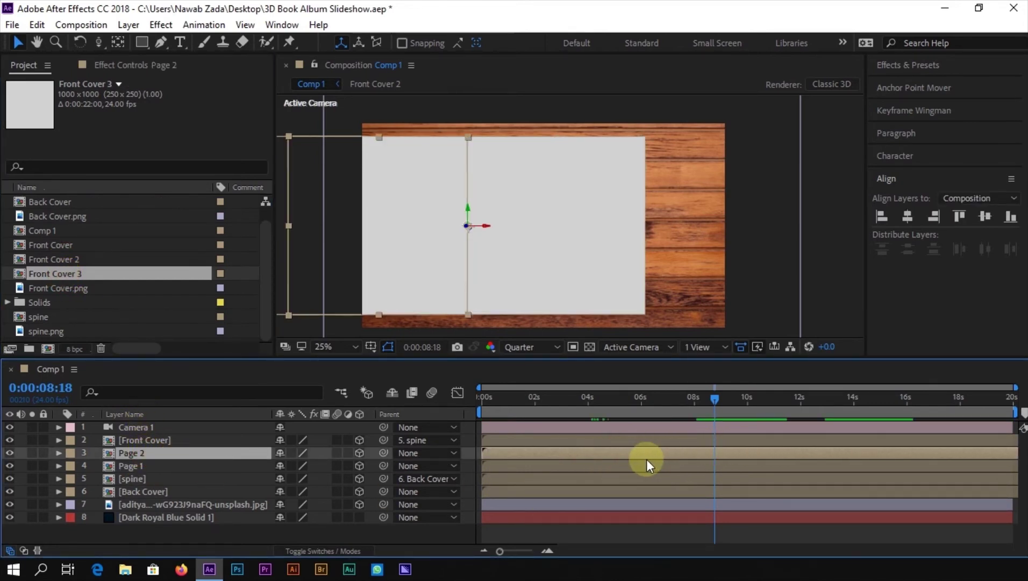
pyautogui.moveTo(648, 461); pyautogui.dragTo(730, 465)
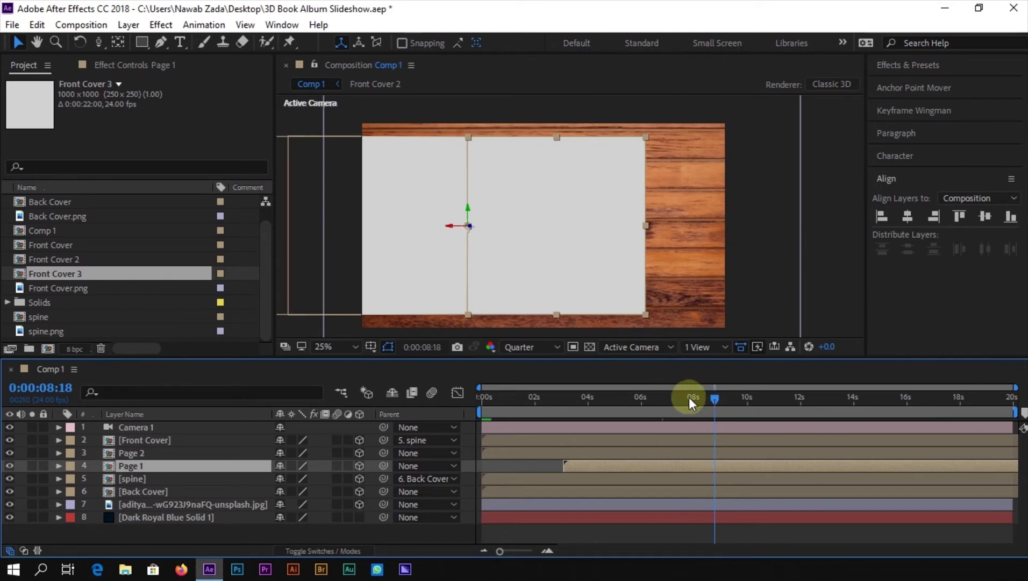
# - Replace the Page 1 layer's source with Front Cover 3 and check the flip around 5 seconds
pyautogui.moveTo(689, 397); pyautogui.dragTo(660, 398)
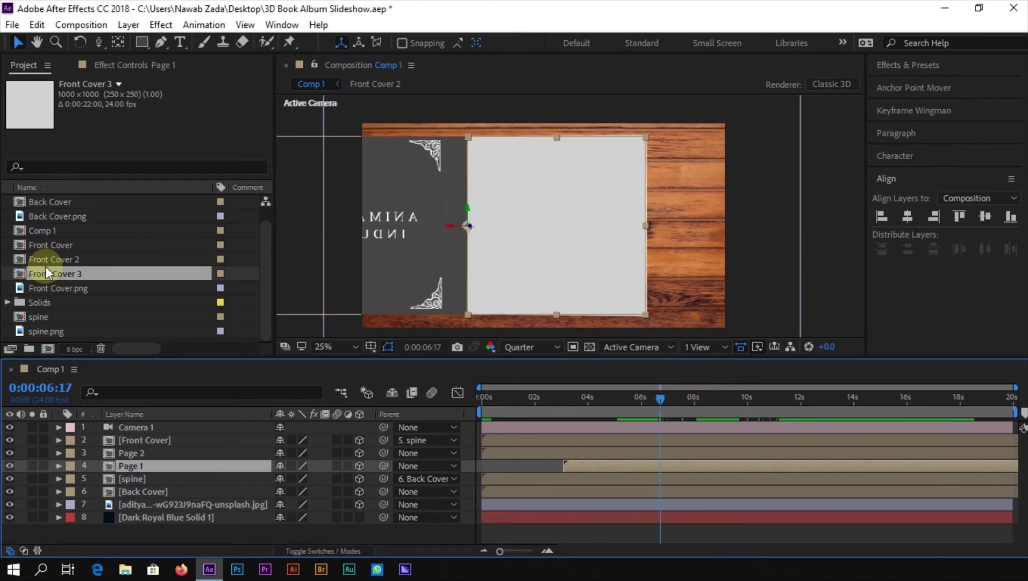
pyautogui.moveTo(61, 272); pyautogui.dragTo(146, 462)
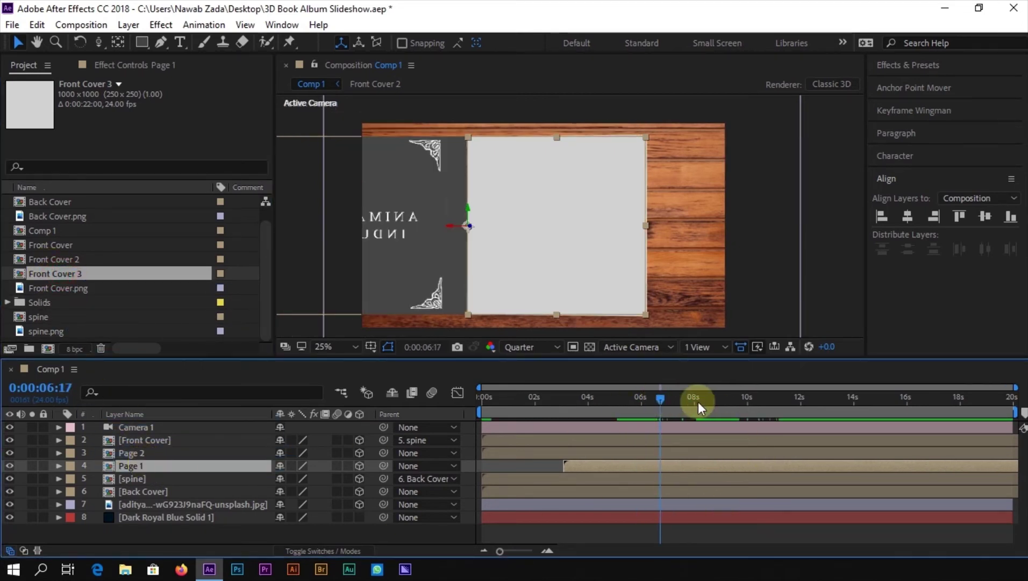
pyautogui.moveTo(616, 413); pyautogui.dragTo(702, 398)
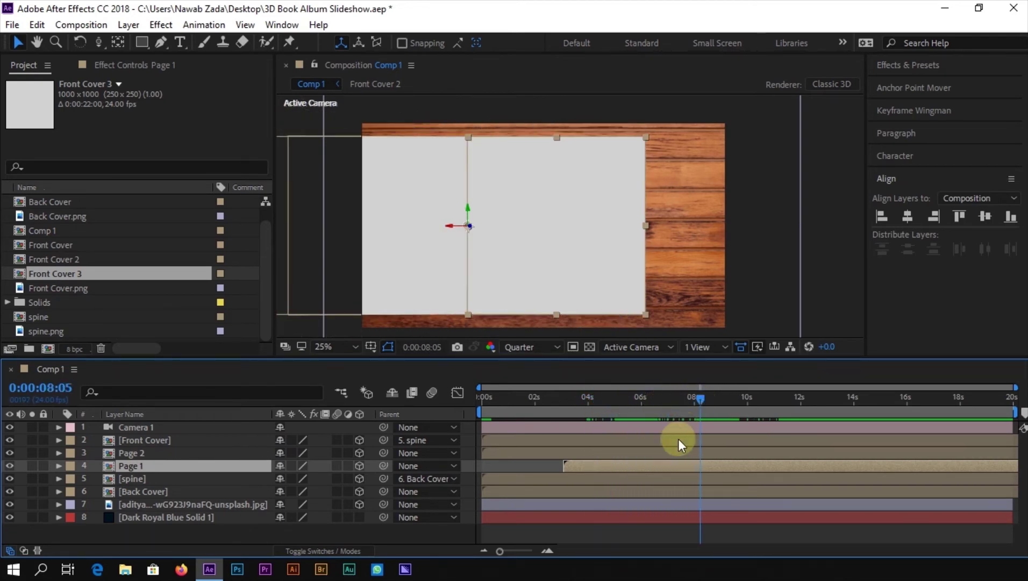
pyautogui.click(613, 451)
pyautogui.moveTo(622, 406); pyautogui.dragTo(691, 398)
pyautogui.press('u')
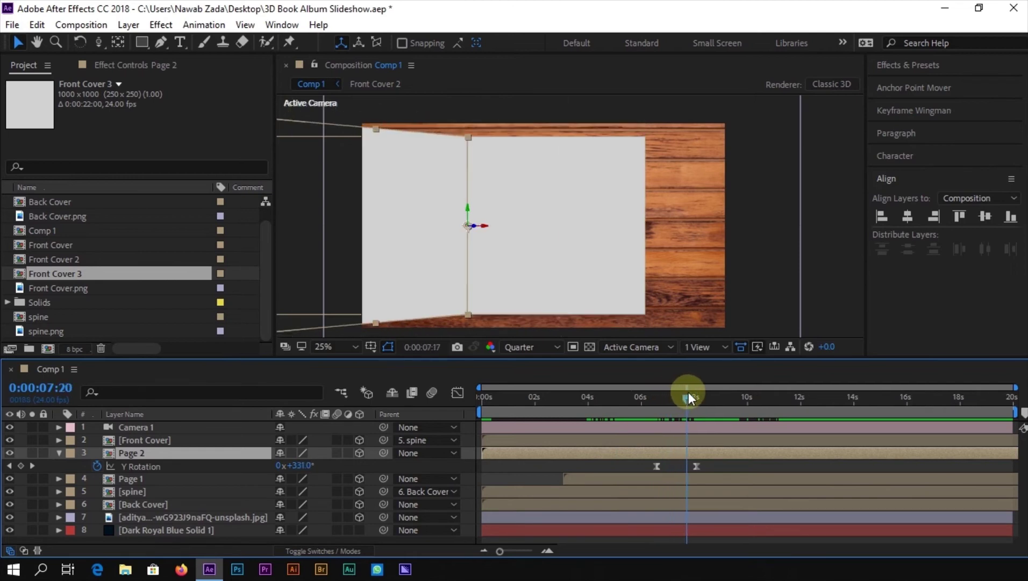
# - Review both pages' rotation keyframes and make Page 1 start at 0 seconds
pyautogui.click(724, 476)
pyautogui.press('u')
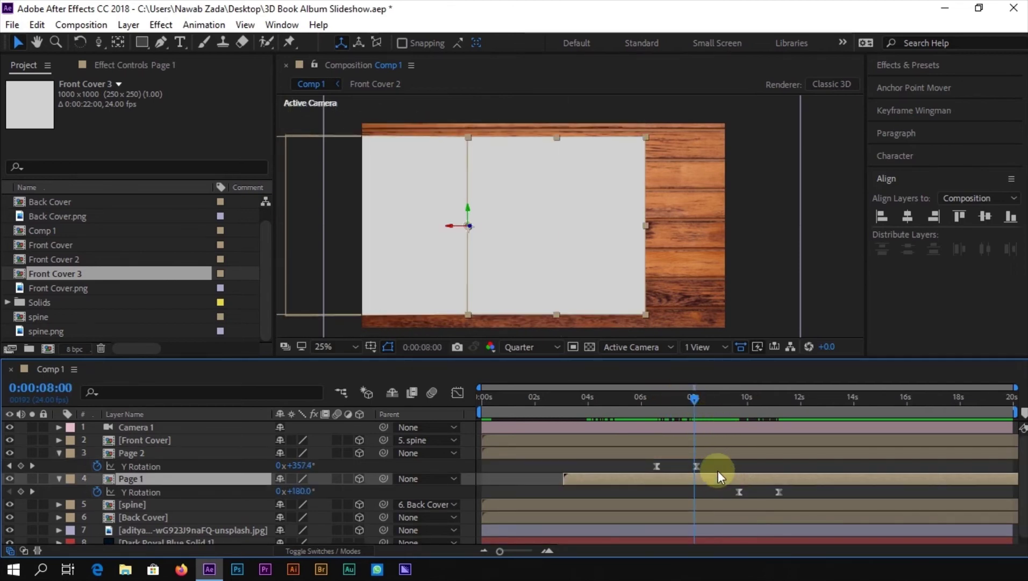
pyautogui.click(58, 452)
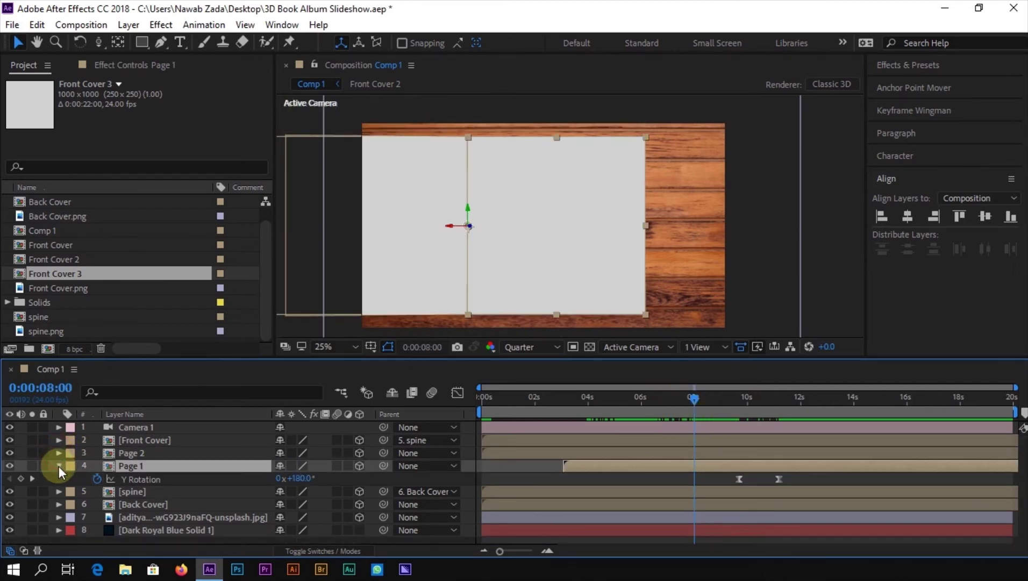
pyautogui.click(58, 466)
pyautogui.moveTo(658, 468); pyautogui.dragTo(674, 451)
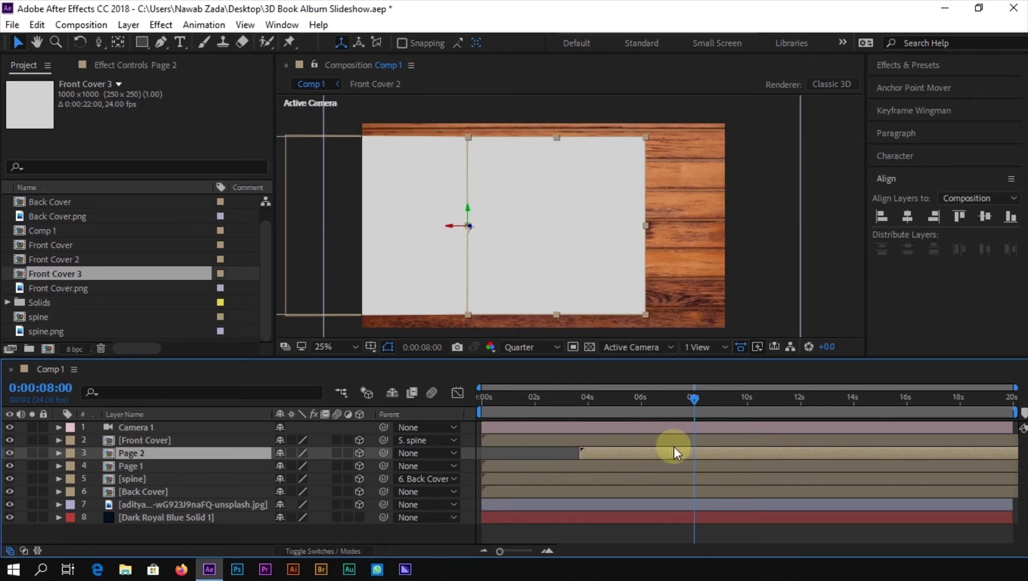
pyautogui.moveTo(615, 396); pyautogui.dragTo(569, 411)
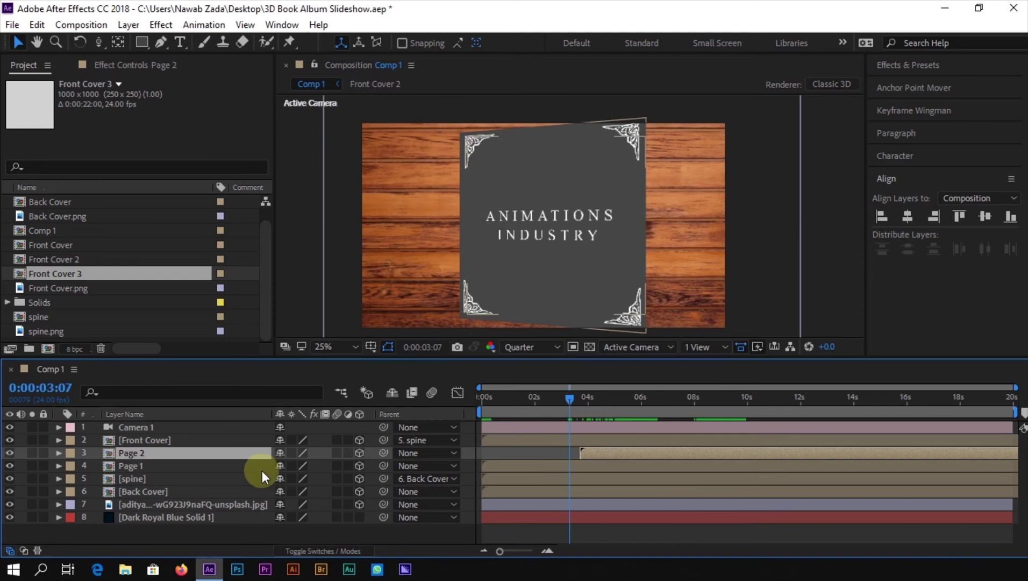
# - Move Page 2 below Page 1 in the layer order and preview the cover opening at 6:23
pyautogui.doubleClick(156, 457)
pyautogui.click(95, 371)
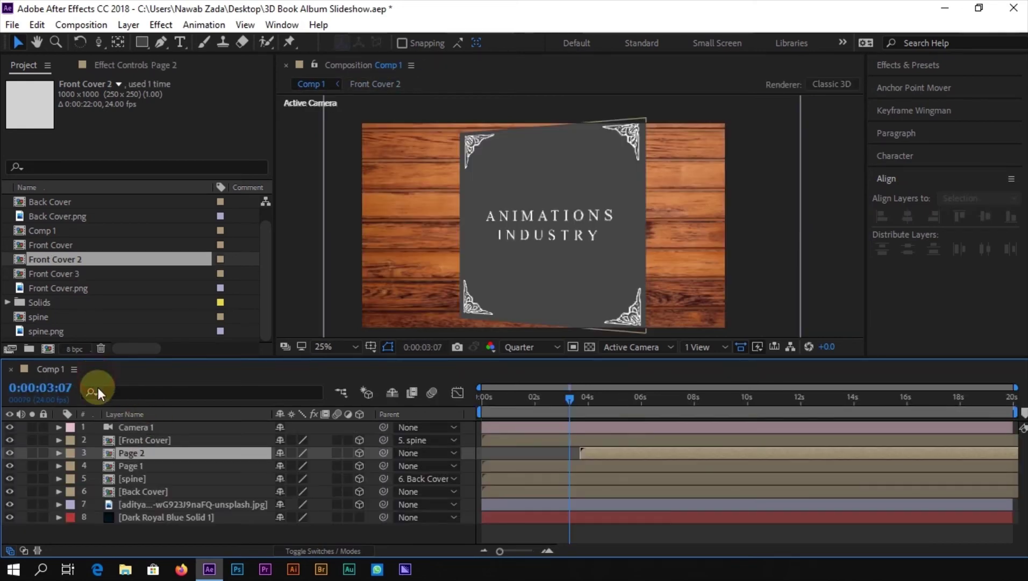
pyautogui.moveTo(164, 455); pyautogui.dragTo(185, 468)
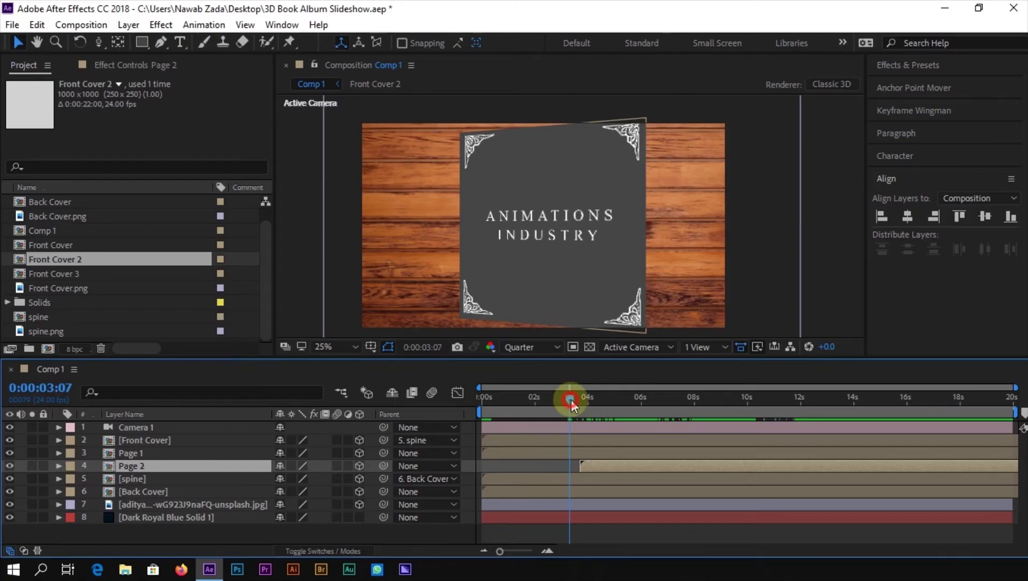
pyautogui.moveTo(571, 399); pyautogui.dragTo(681, 421)
pyautogui.click(626, 449)
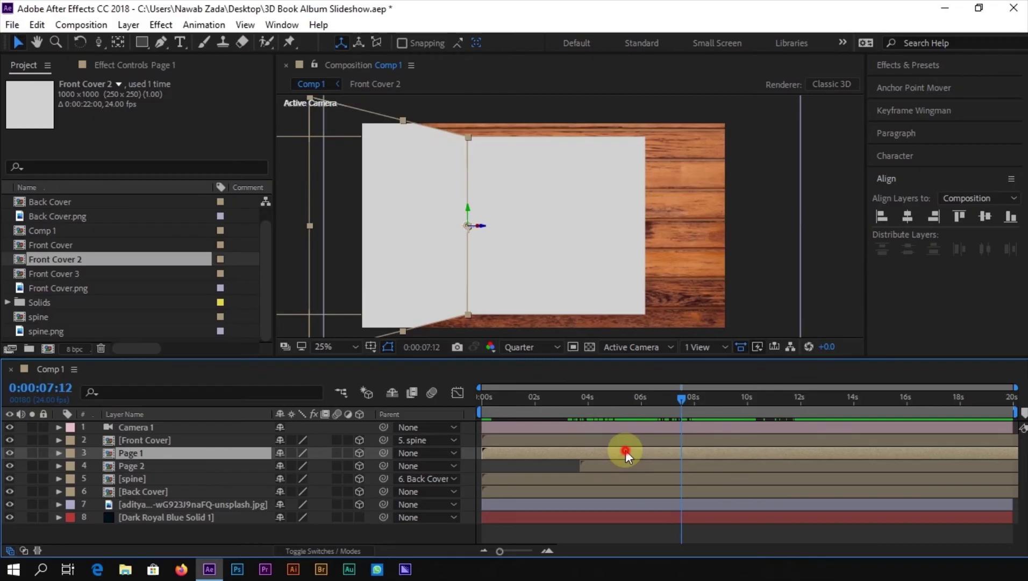
# - Add a 'page 1' text layer to the Front Cover 3 page comp and align it
pyautogui.doubleClick(626, 450)
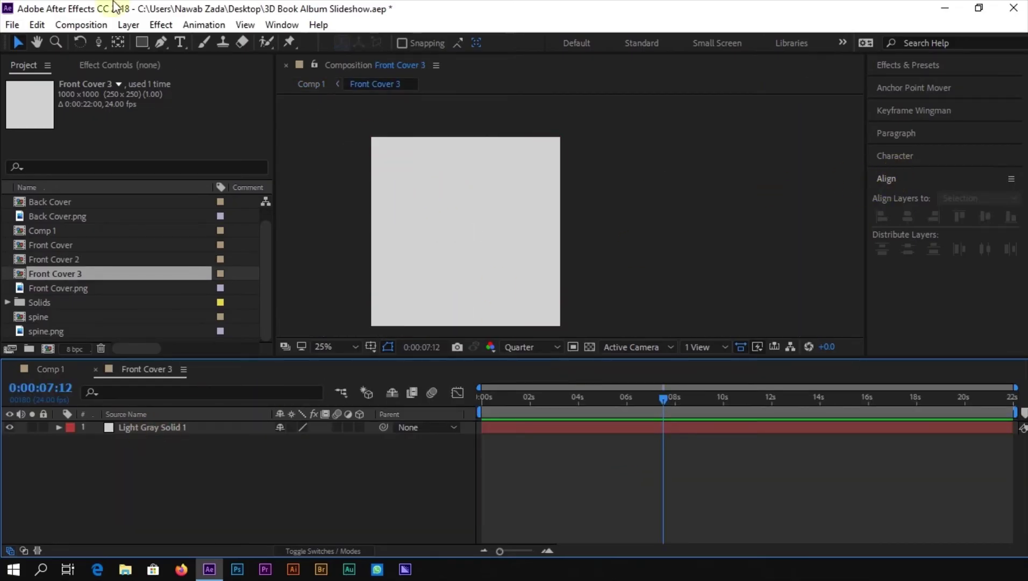
pyautogui.click(180, 42)
pyautogui.click(416, 221)
pyautogui.write('page 1')
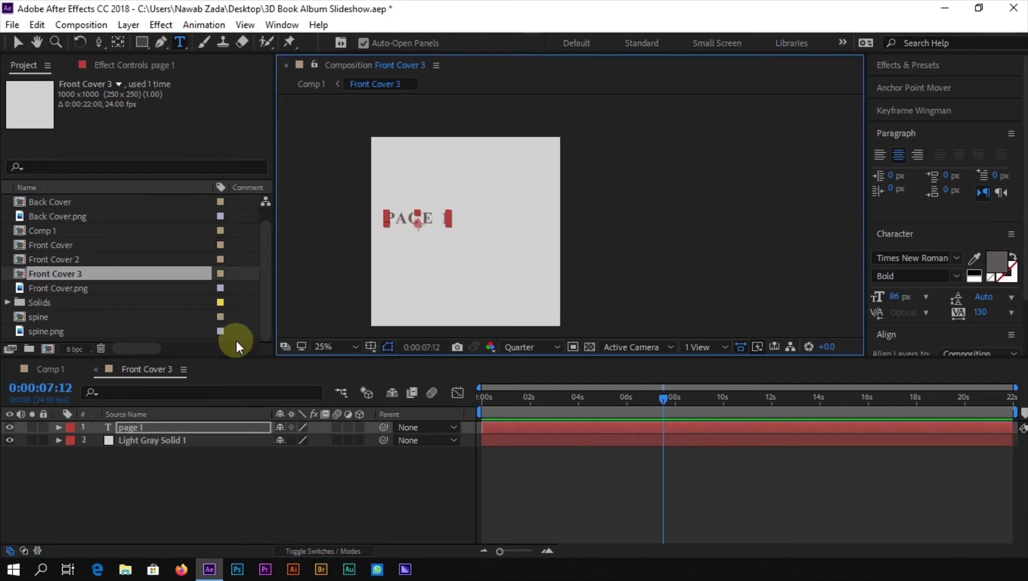
pyautogui.click(900, 329)
pyautogui.scroll(-2, 901, 326)
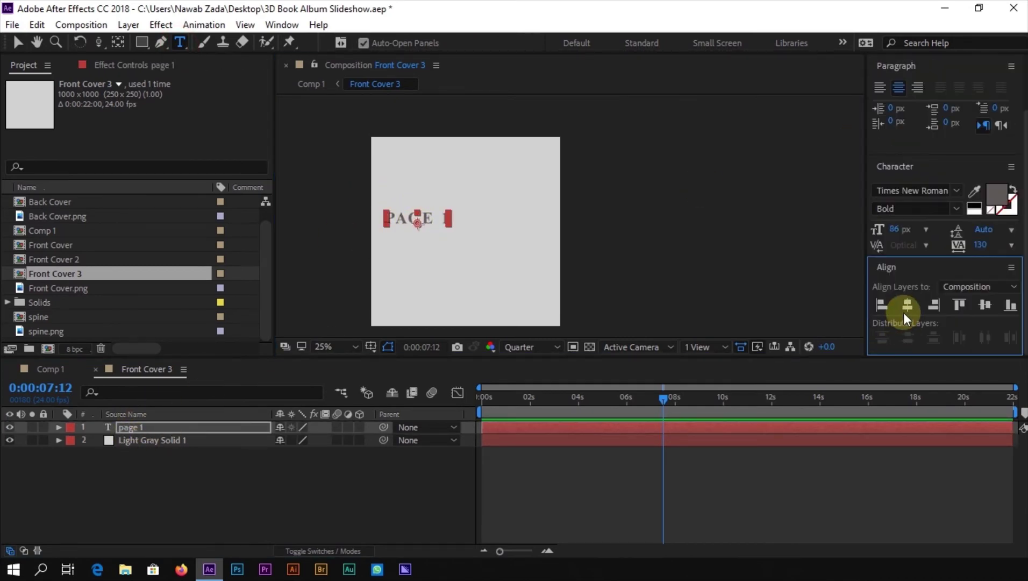
pyautogui.click(95, 369)
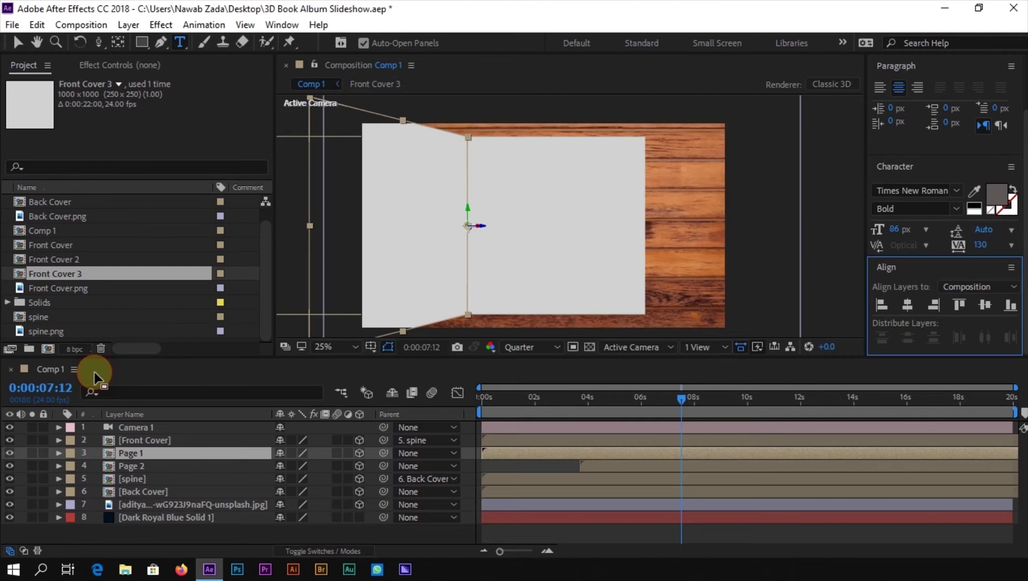
# - Flip the PAGE 1 text layer horizontally so it reads correctly in Comp 1
pyautogui.moveTo(606, 401); pyautogui.dragTo(609, 400)
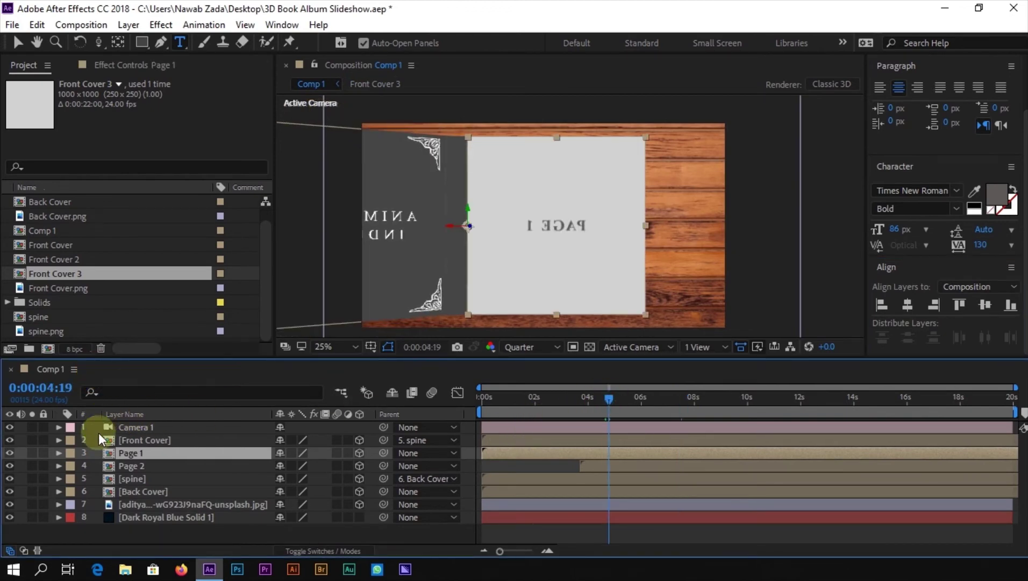
pyautogui.doubleClick(121, 453)
pyautogui.rightClick(130, 429)
pyautogui.click(234, 135)
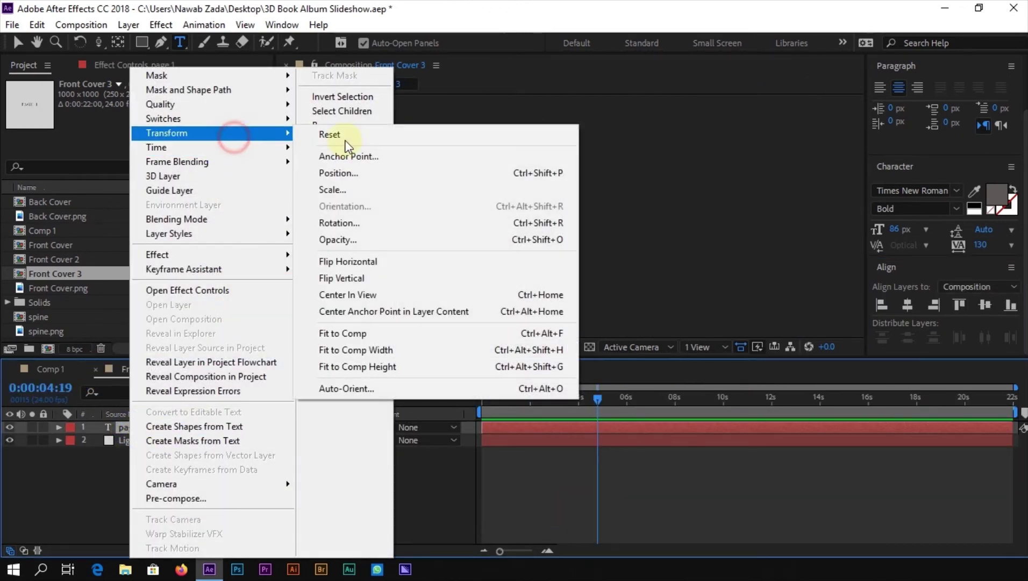
pyautogui.click(371, 261)
pyautogui.click(67, 368)
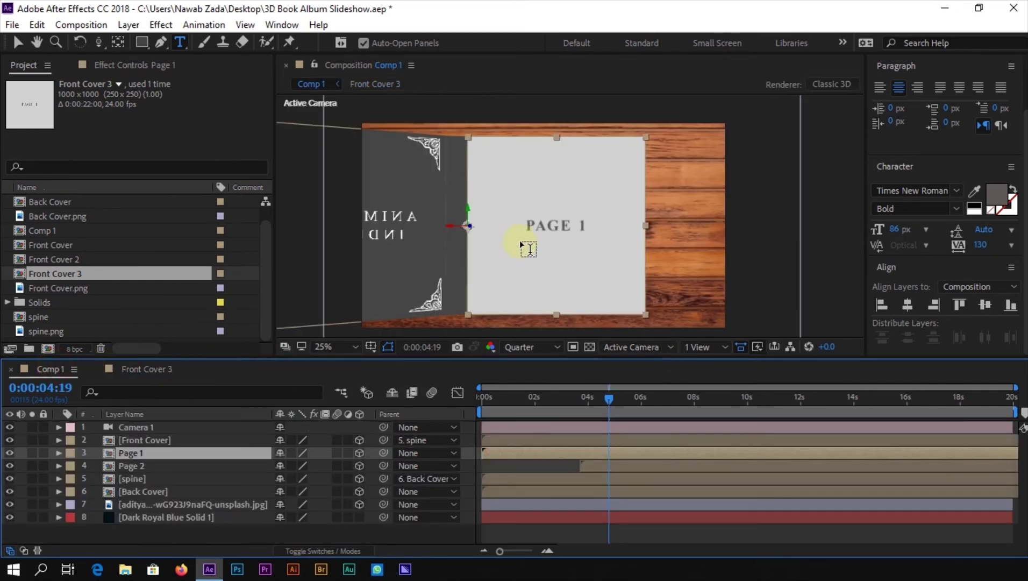
pyautogui.moveTo(602, 380); pyautogui.dragTo(695, 409)
# - Type 'page 2' on the Front Cover 2 page and centre it horizontally
pyautogui.doubleClick(150, 467)
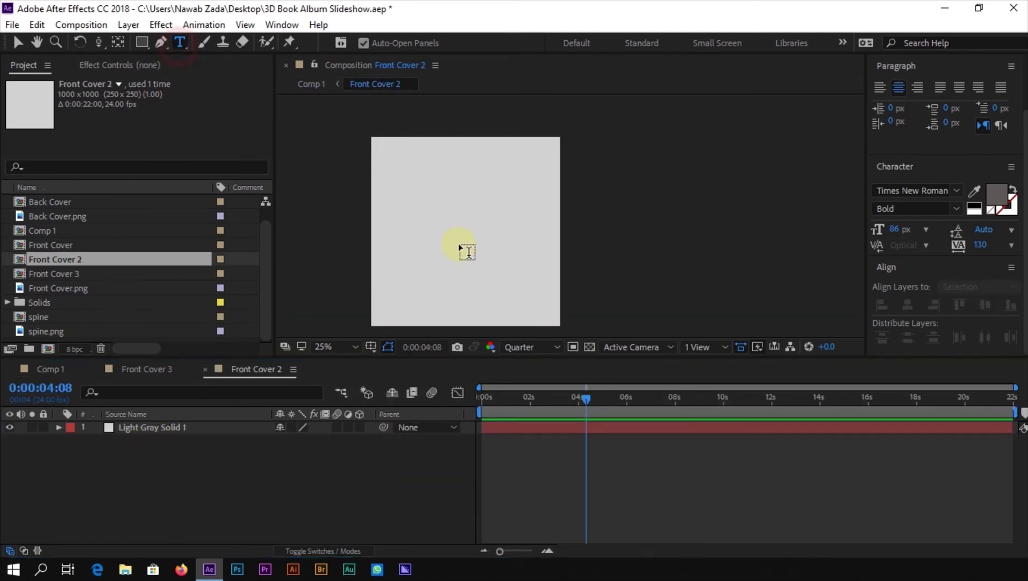
pyautogui.click(421, 200)
pyautogui.write('page 2')
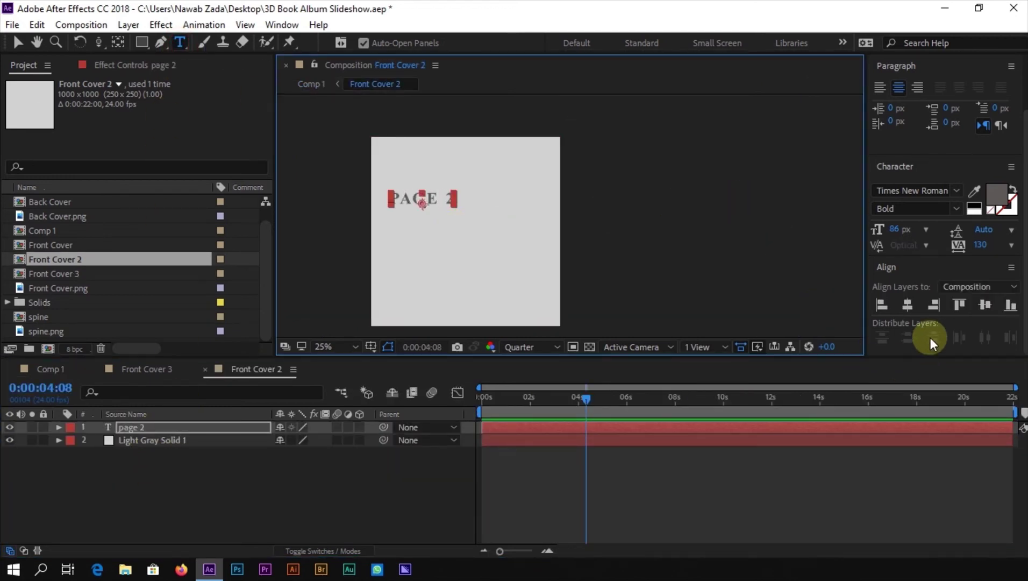
pyautogui.click(909, 304)
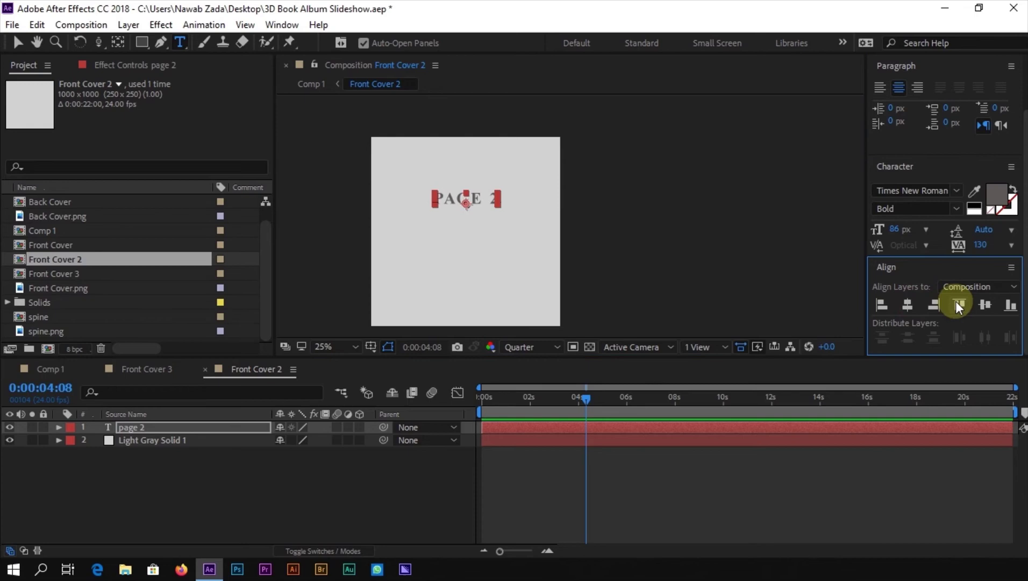
pyautogui.rightClick(180, 426)
# - Mirror the PAGE 2 text horizontally and close both Front Cover page comps
pyautogui.moveTo(263, 135)
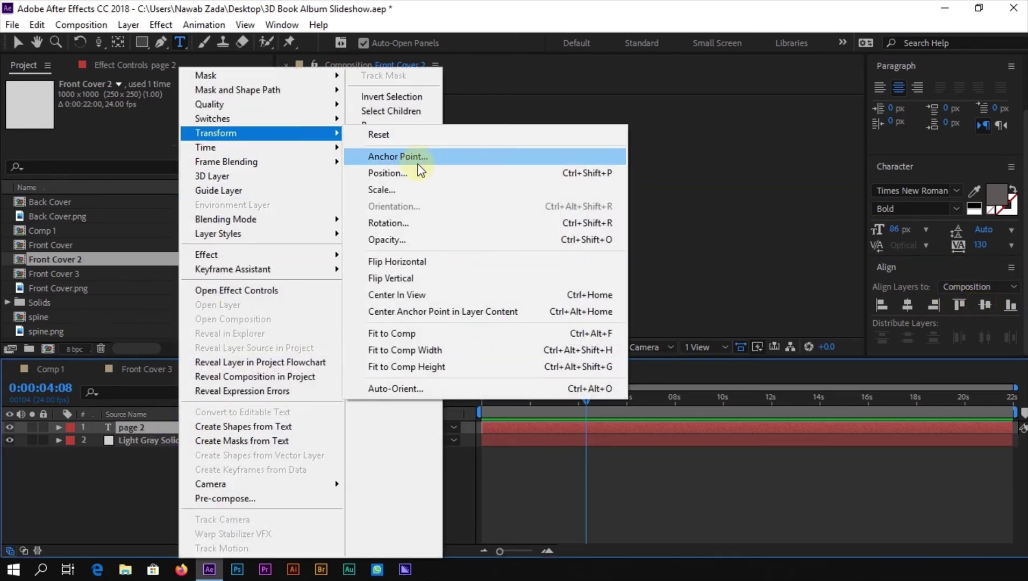
pyautogui.click(396, 261)
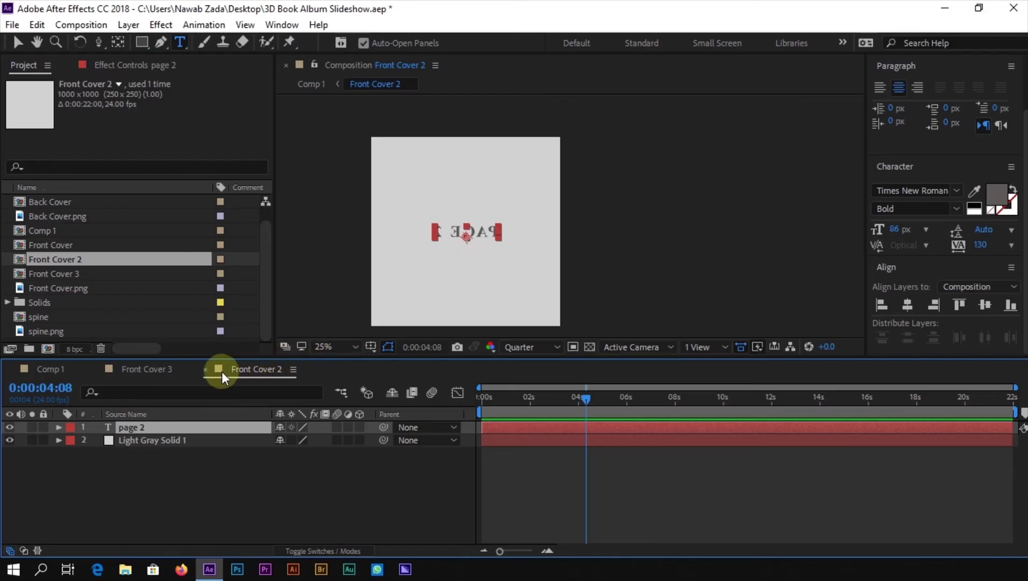
pyautogui.click(205, 370)
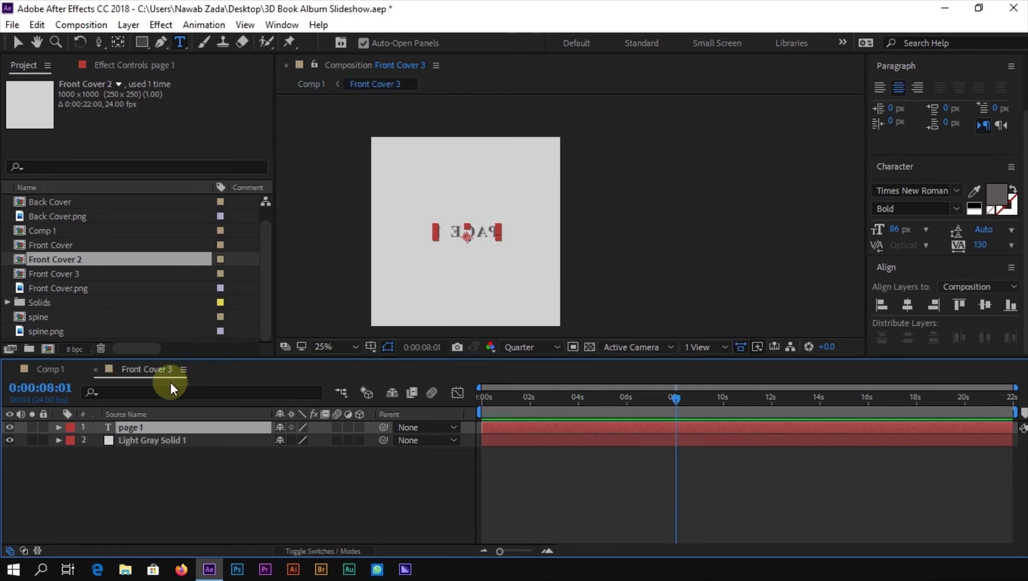
pyautogui.click(97, 370)
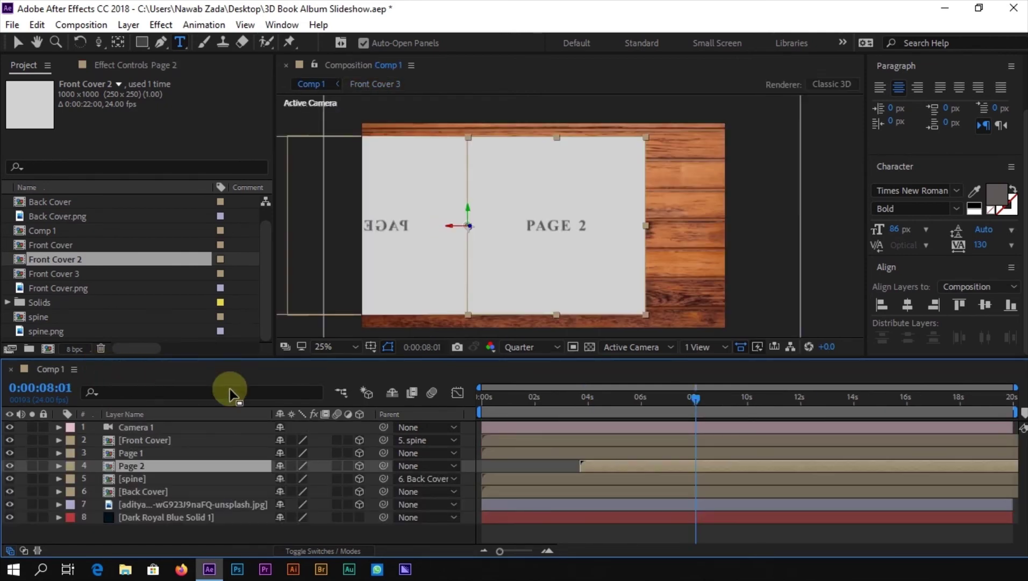
# - Preview the book turning from PAGE 1 to PAGE 2 and save the project
pyautogui.moveTo(654, 408); pyautogui.dragTo(474, 408)
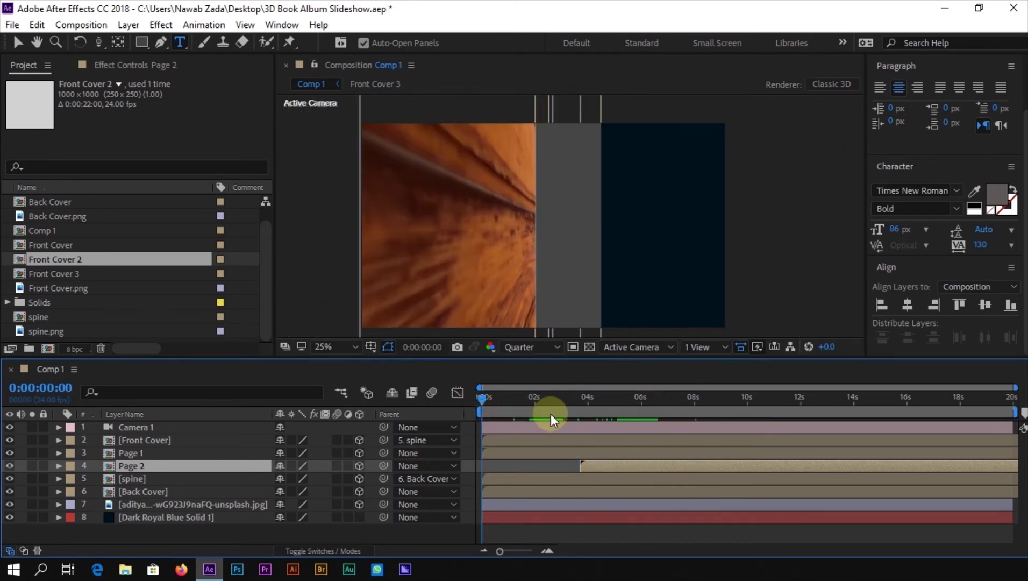
pyautogui.press('space')
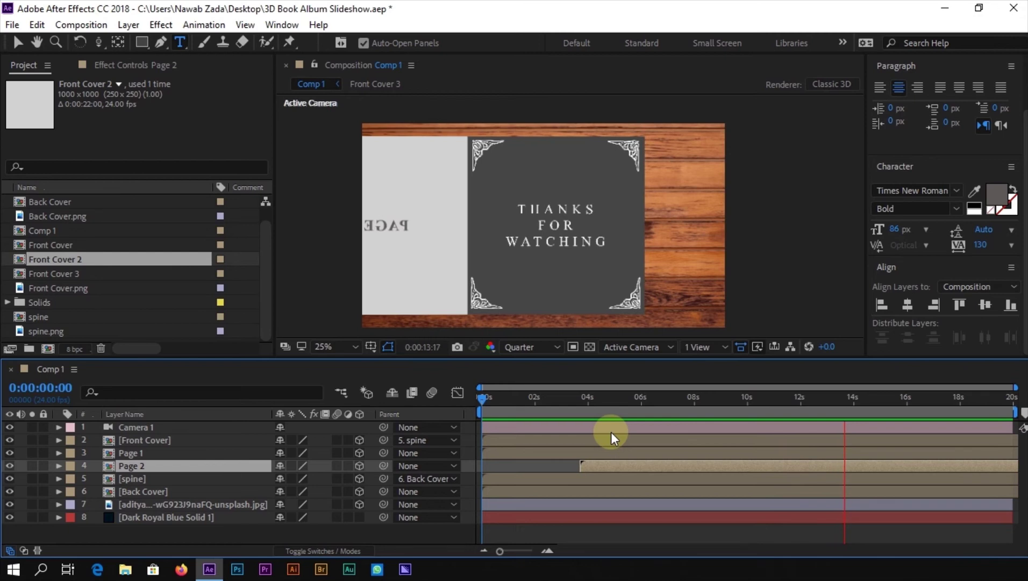
pyautogui.press('space')
pyautogui.hotkey('ctrl', 's')
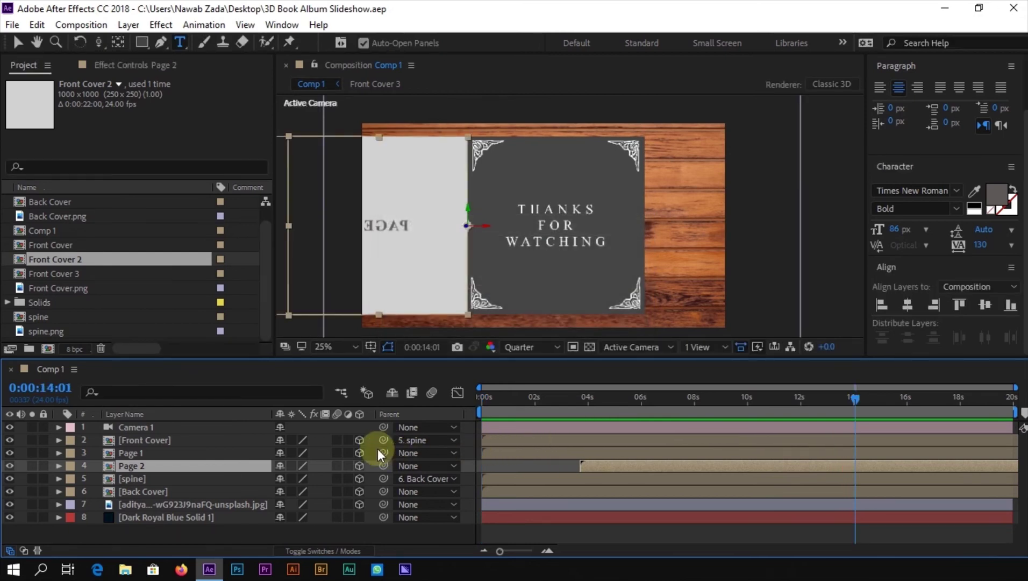
# - Add a wiggle(1,1) expression to Camera 1's Orientation and preview it
pyautogui.click(120, 430)
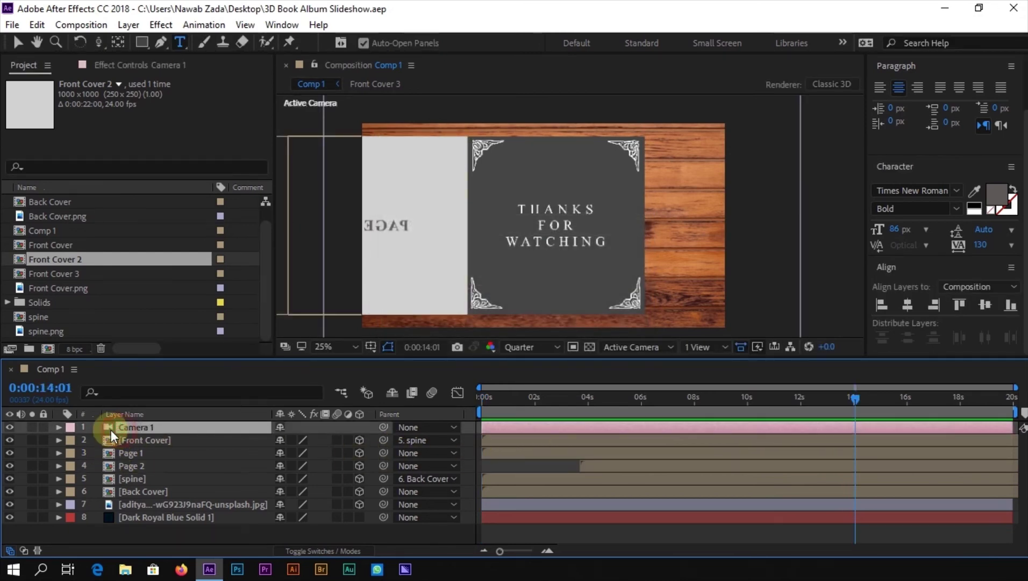
pyautogui.click(58, 426)
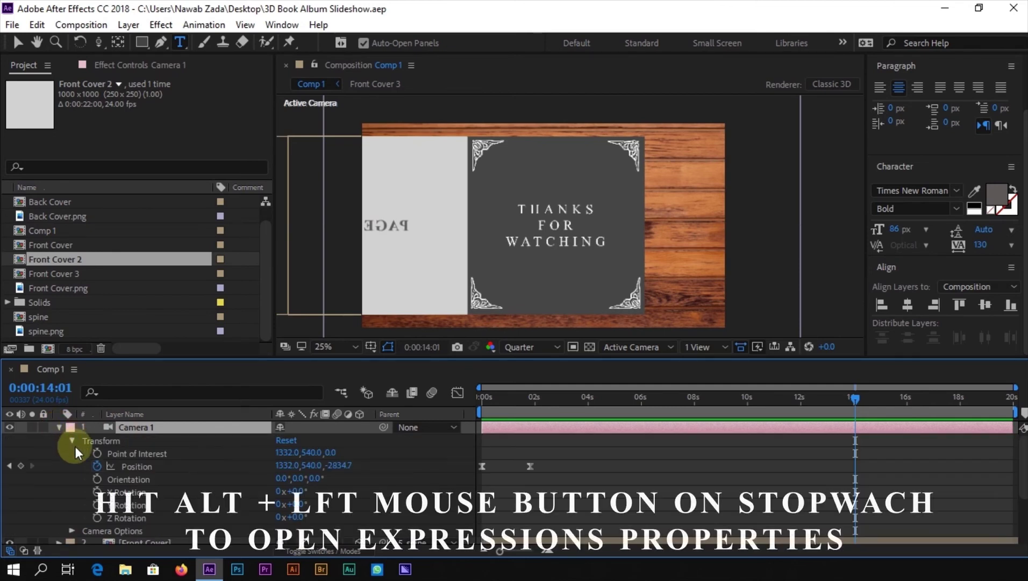
pyautogui.keyDown('alt'); pyautogui.click(98, 479); pyautogui.keyUp('alt')
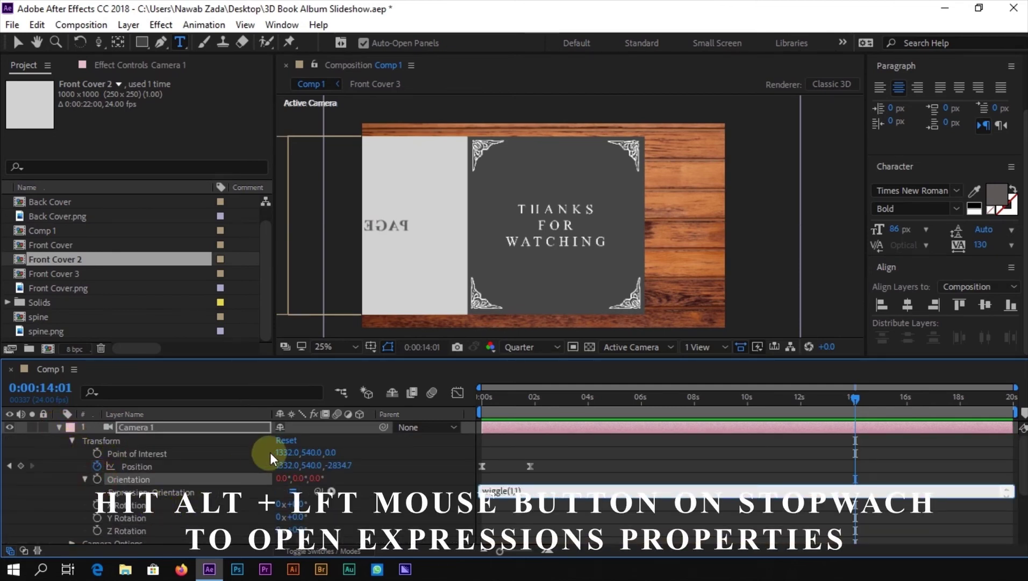
pyautogui.write('wiggle(1,1)')
pyautogui.moveTo(501, 399); pyautogui.dragTo(483, 398)
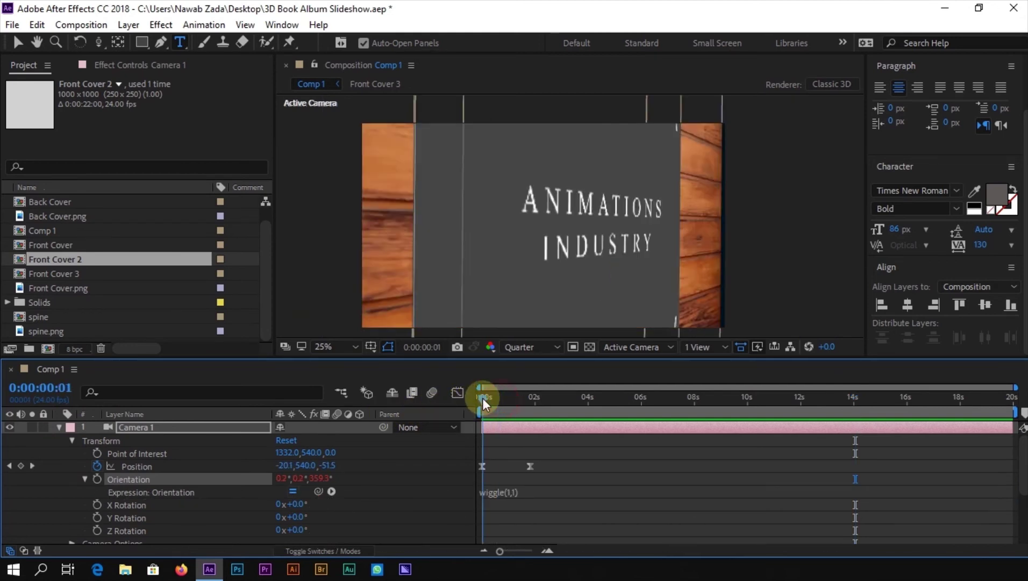
pyautogui.press('space')
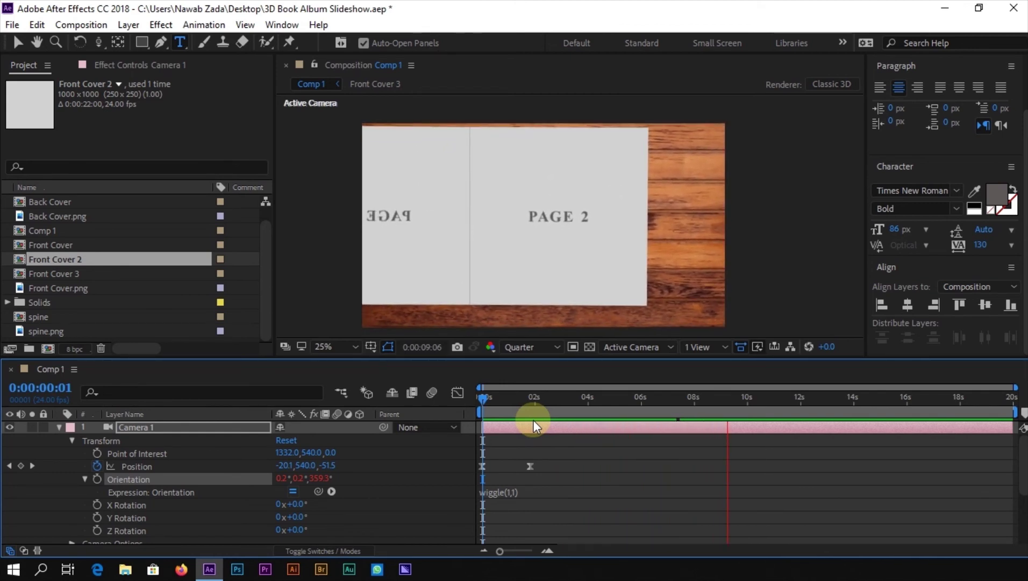
pyautogui.click(515, 482)
# - Slow the camera wiggle to wiggle(0.5,1), preview it and save the project
pyautogui.click(510, 489)
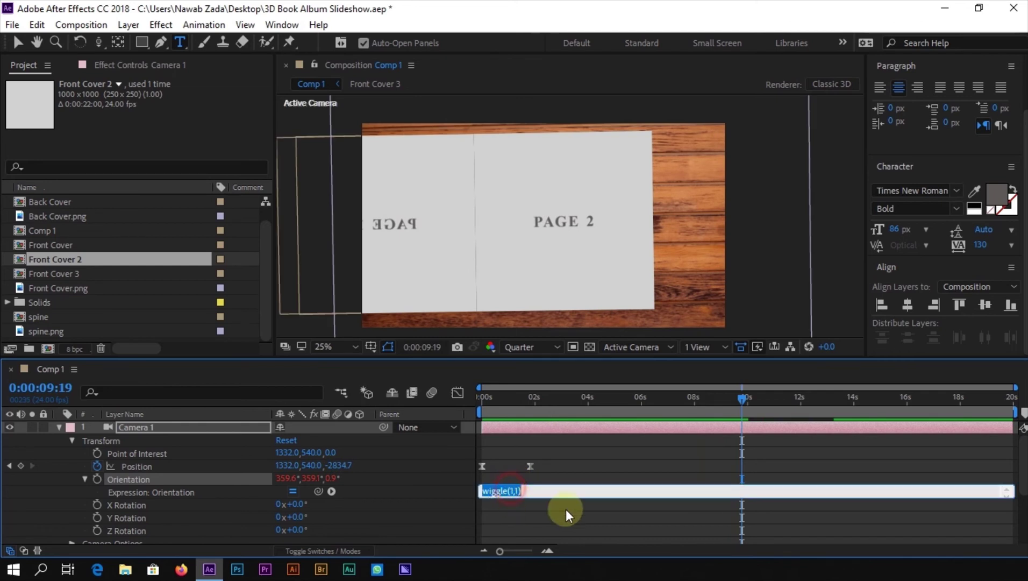
pyautogui.press('Right')
pyautogui.press('Left')
pyautogui.press('Left')
pyautogui.press('Left')
pyautogui.press('BackSpace')
pyautogui.write('0.5')
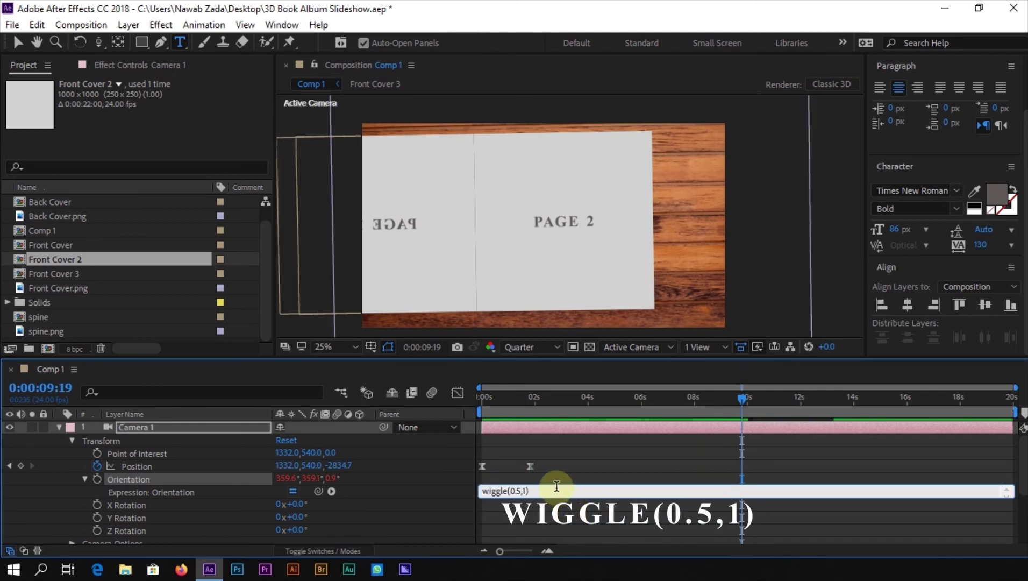
pyautogui.click(486, 404)
pyautogui.press('space')
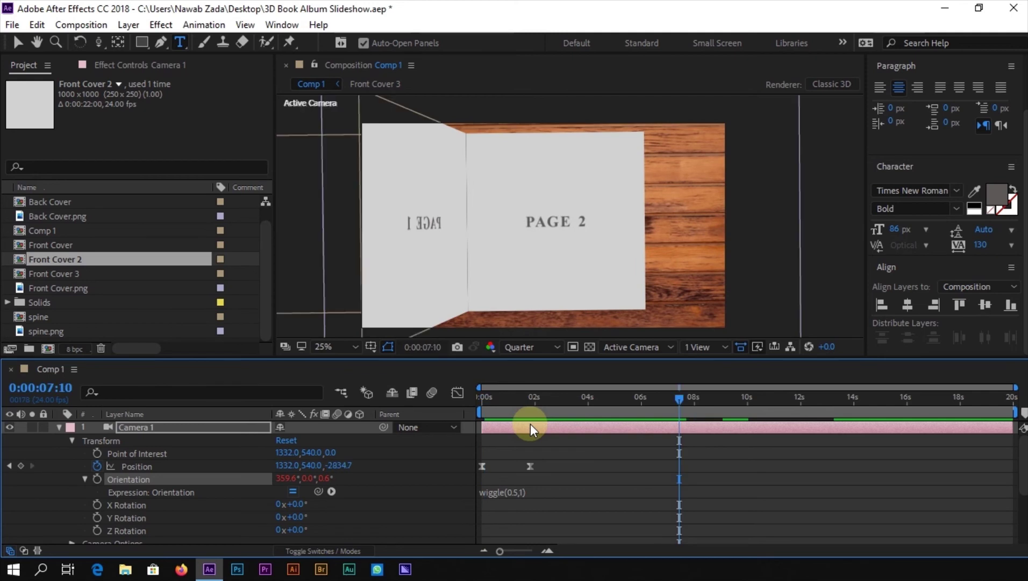
pyautogui.hotkey('ctrl', 's')
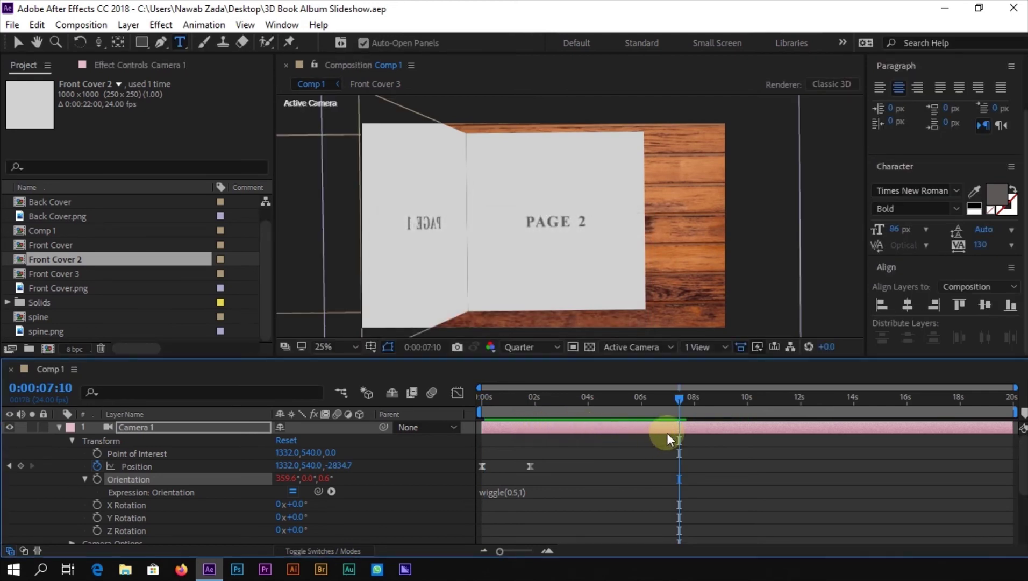
pyautogui.moveTo(696, 396); pyautogui.dragTo(886, 415)
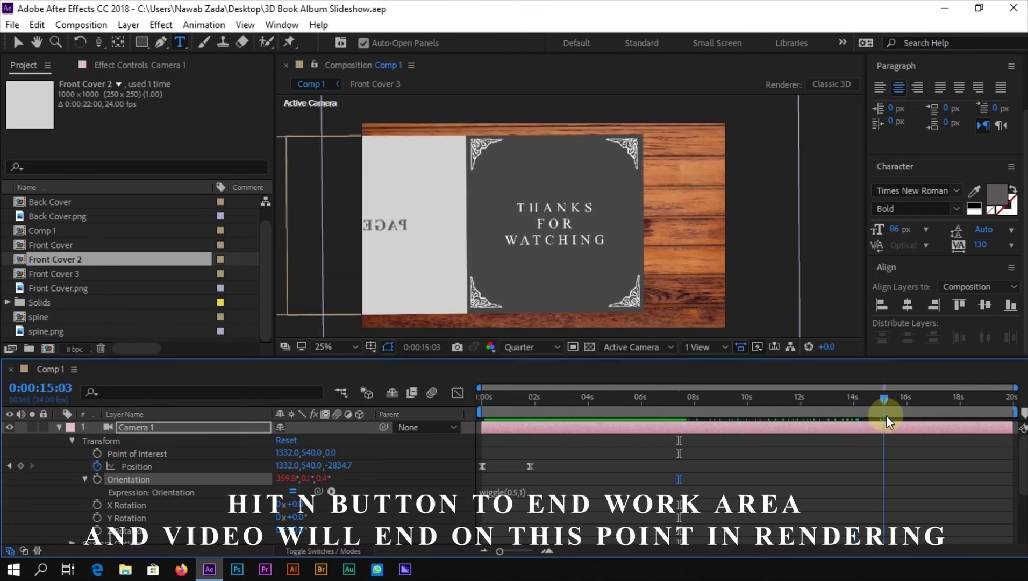
# - End the Comp 1 work area at 0:00:15:03 with N
pyautogui.press('n')
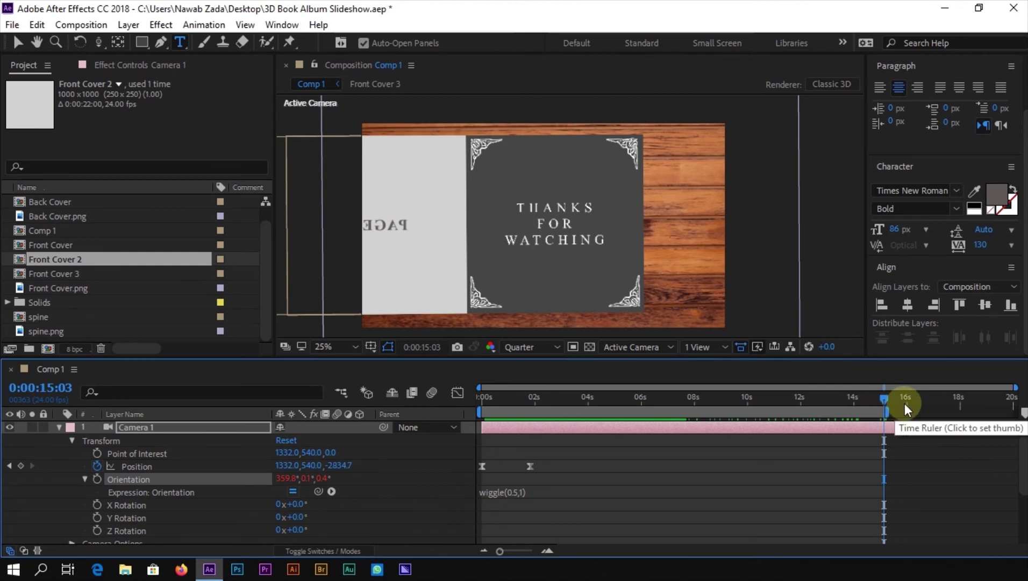
pyautogui.moveTo(882, 409); pyautogui.dragTo(565, 427)
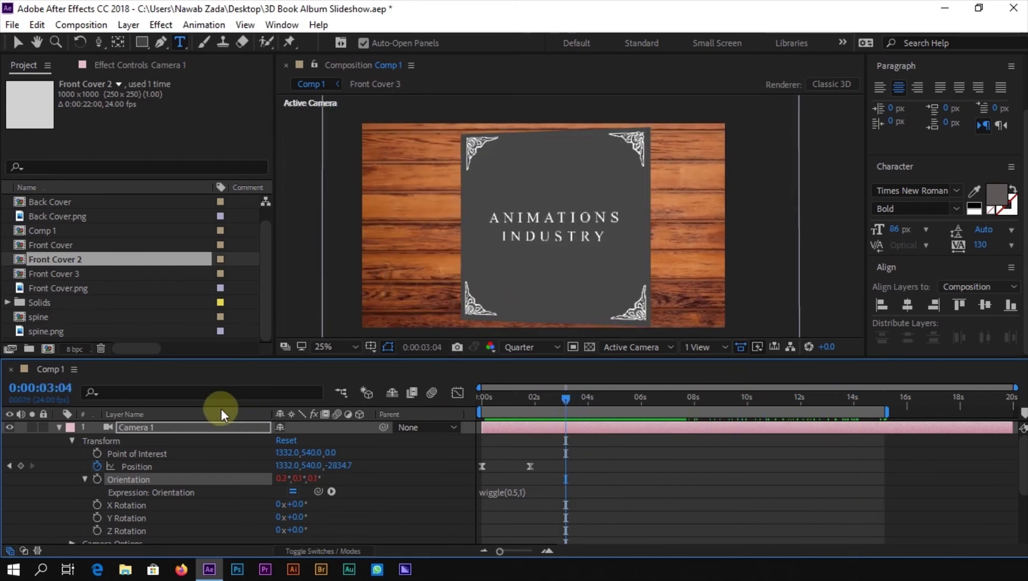
# - Collapse Camera 1, preview the trimmed book animation and save the project
pyautogui.click(60, 427)
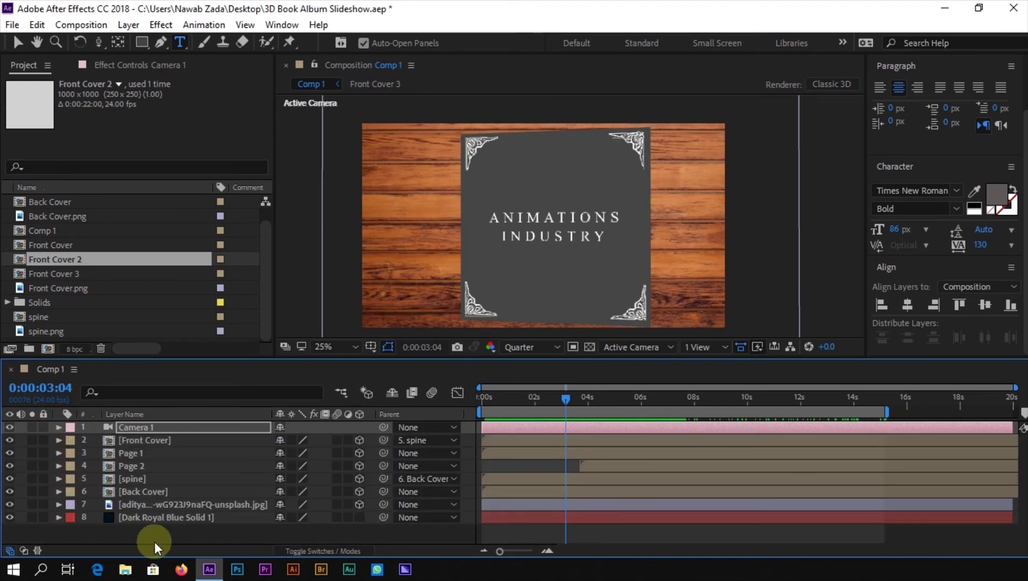
pyautogui.click(179, 533)
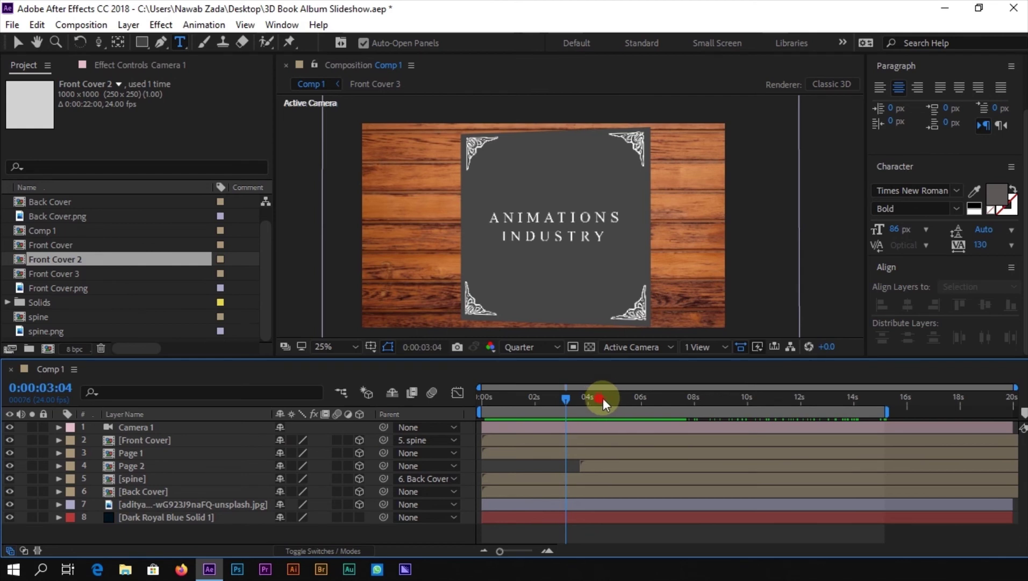
pyautogui.moveTo(602, 398); pyautogui.dragTo(459, 404)
pyautogui.press('space')
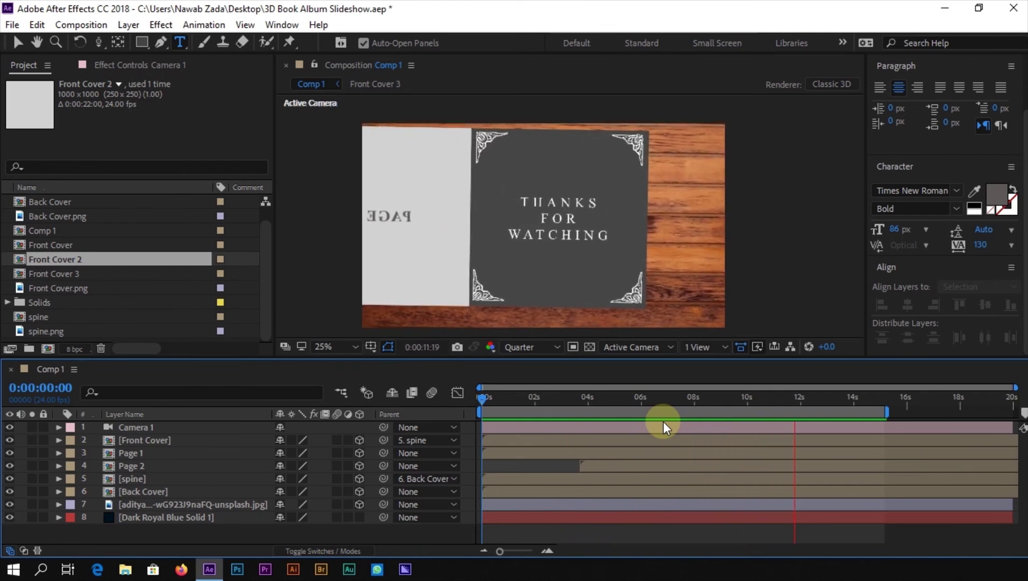
pyautogui.press('space')
pyautogui.hotkey('ctrl', 's')
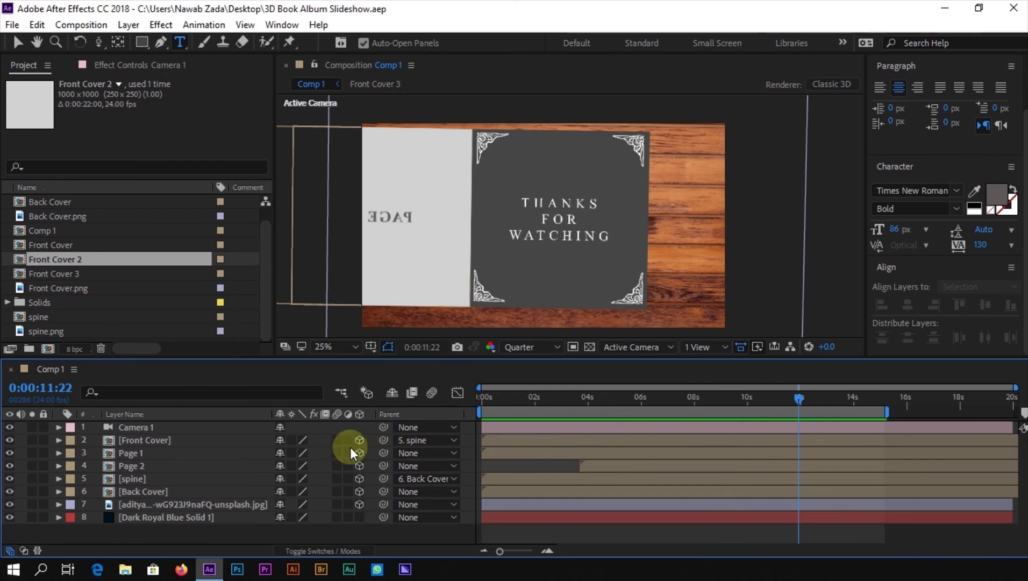
pyautogui.moveTo(501, 401); pyautogui.dragTo(522, 398)
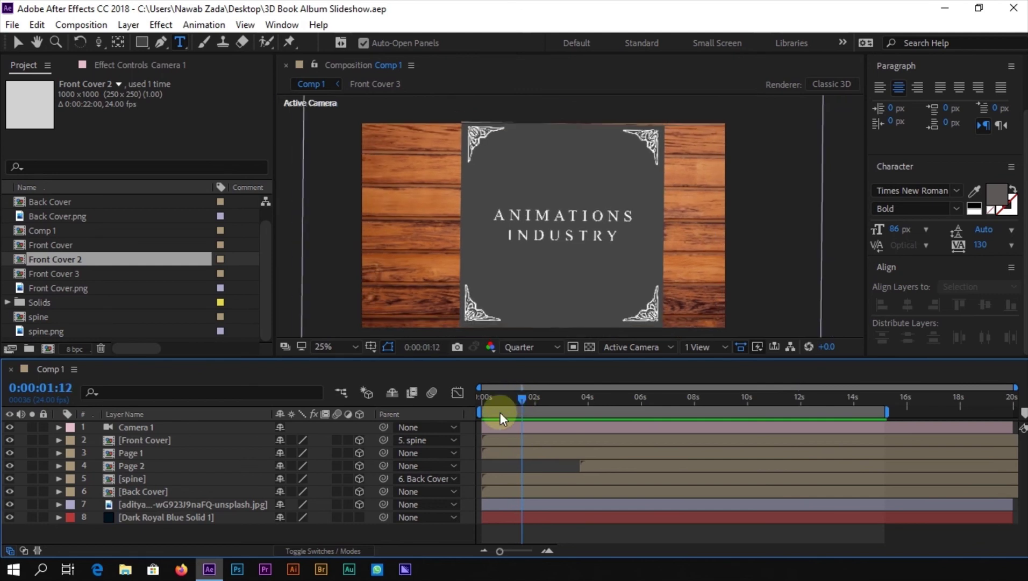
# - Add Spot Light 1 (90° cone, 100% feather) and position it over the book
pyautogui.click(274, 531)
pyautogui.press('v')
pyautogui.rightClick(344, 532)
pyautogui.moveTo(472, 371)
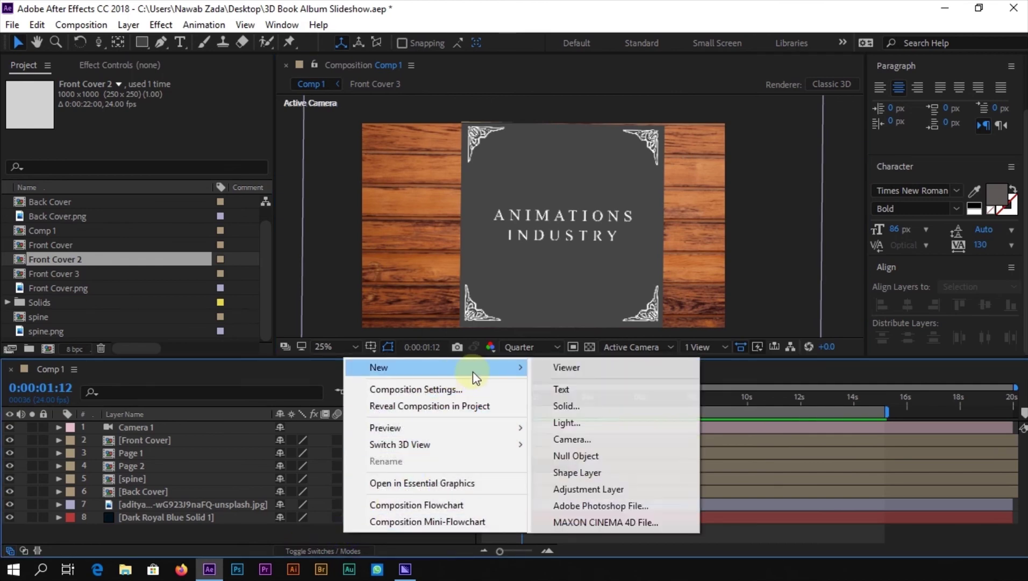
pyautogui.click(620, 422)
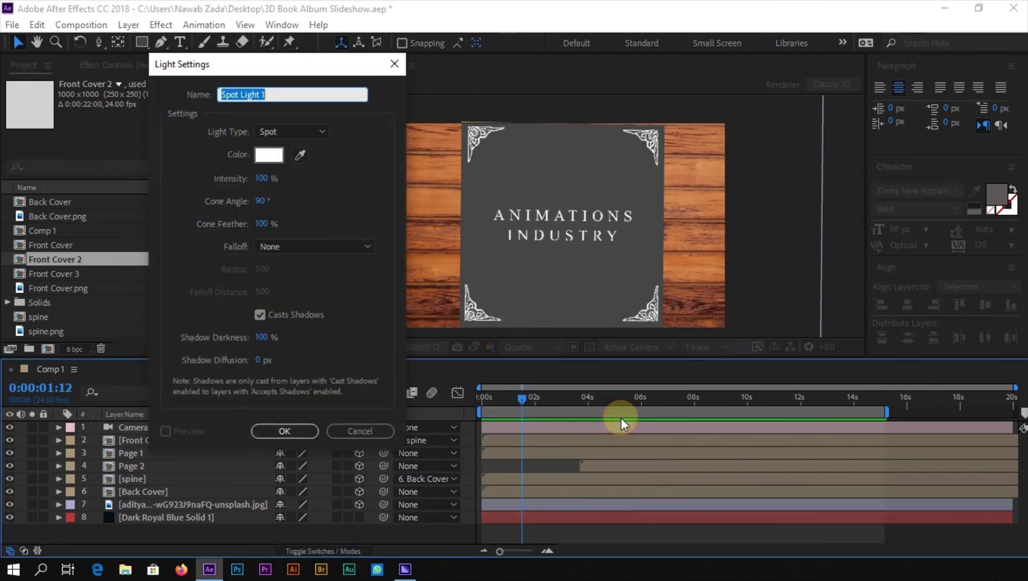
pyautogui.click(284, 431)
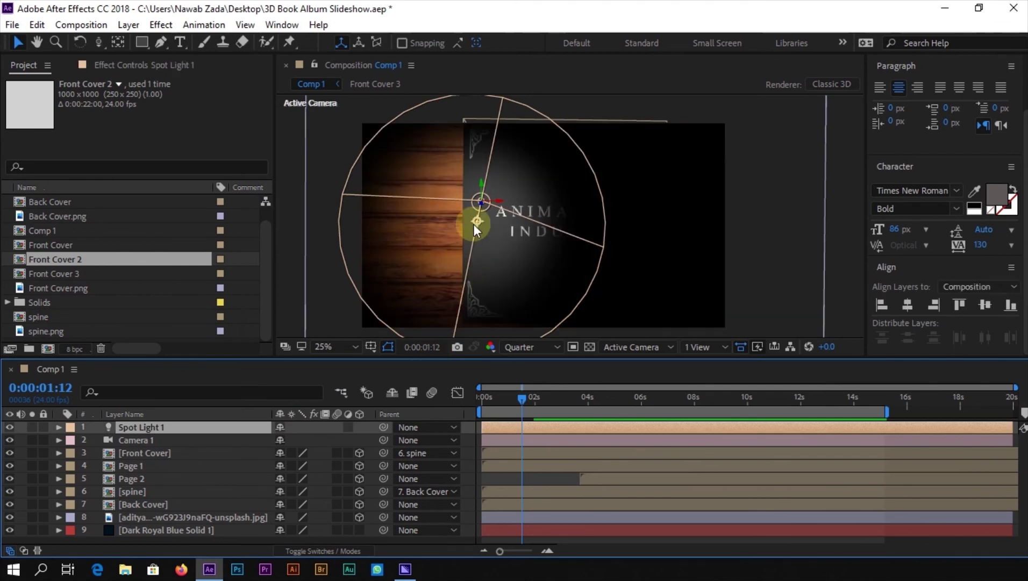
pyautogui.moveTo(479, 201); pyautogui.dragTo(492, 137)
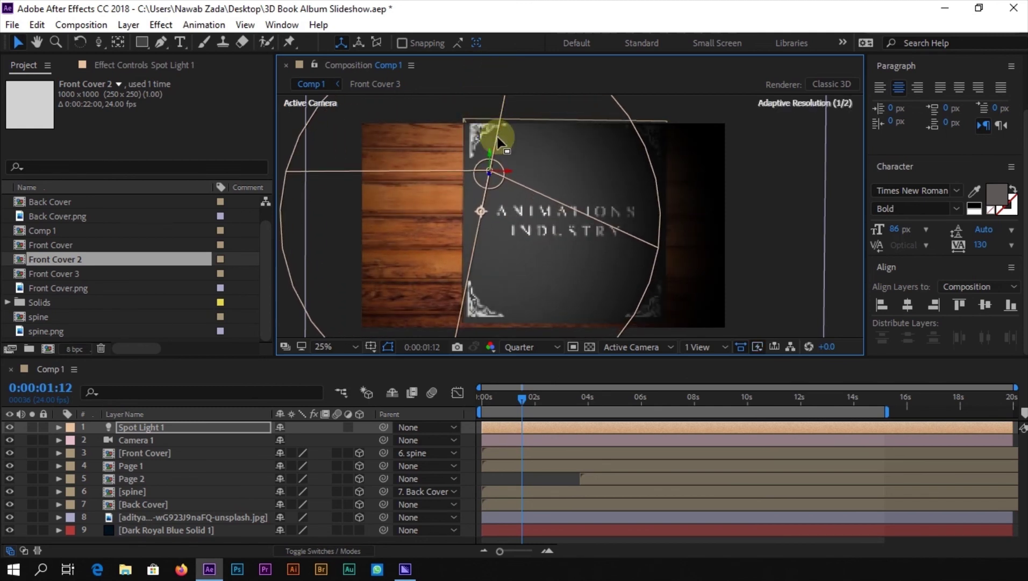
pyautogui.moveTo(516, 171); pyautogui.dragTo(555, 170)
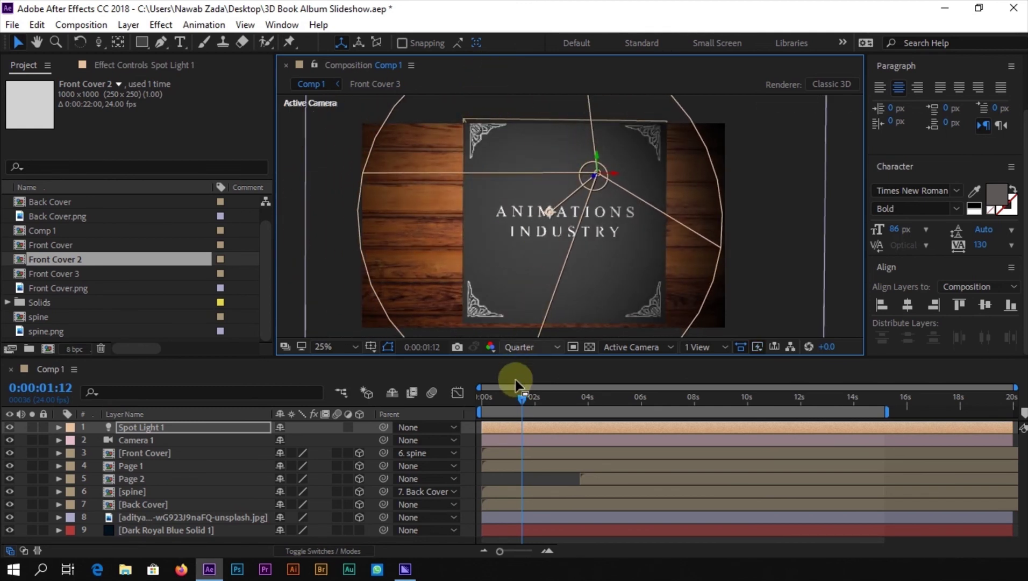
pyautogui.moveTo(501, 400); pyautogui.dragTo(494, 411)
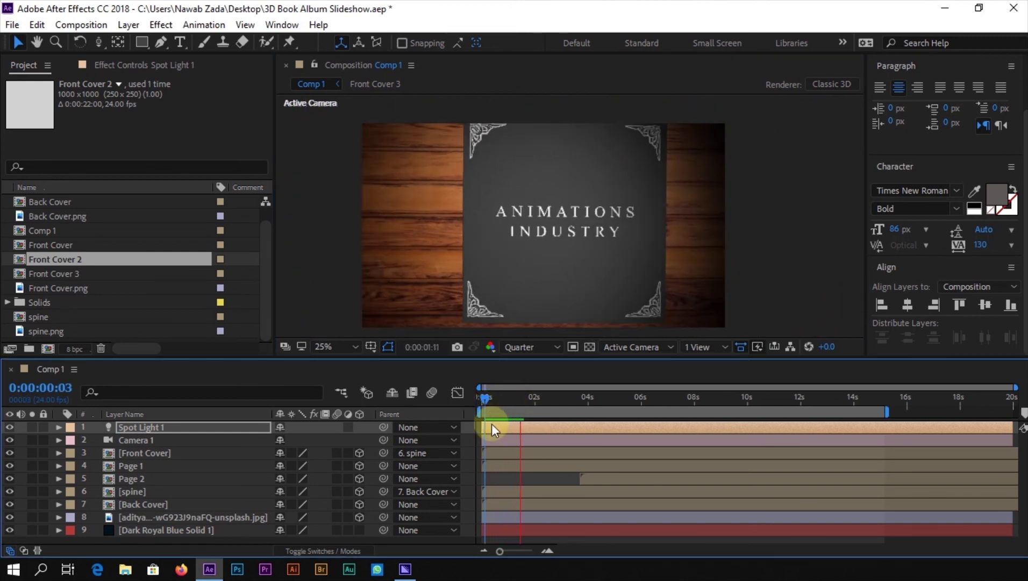
# - Turn on Casts Shadows in the Front Cover layer's Material Options
pyautogui.press('space')
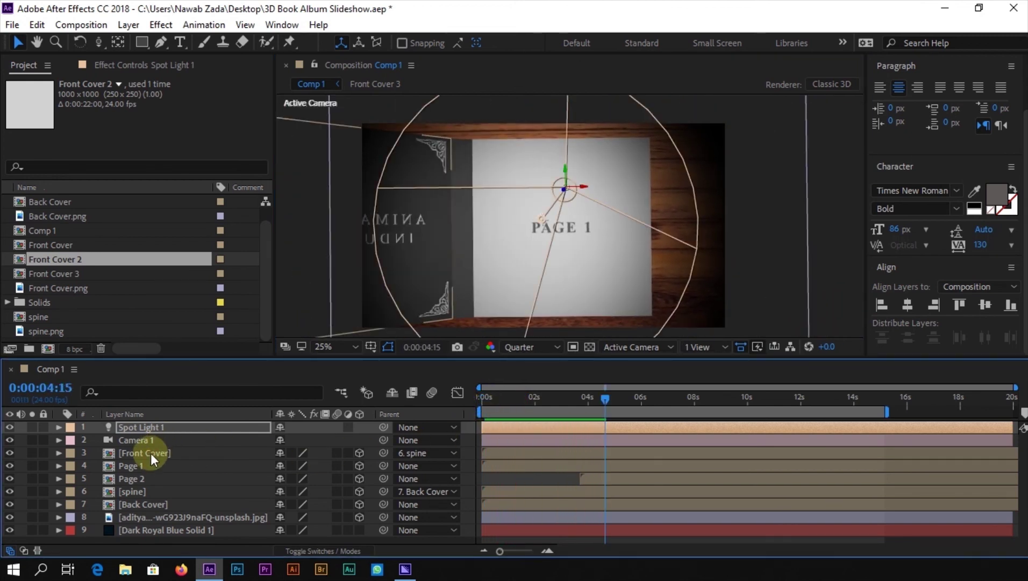
pyautogui.click(145, 453)
pyautogui.click(57, 453)
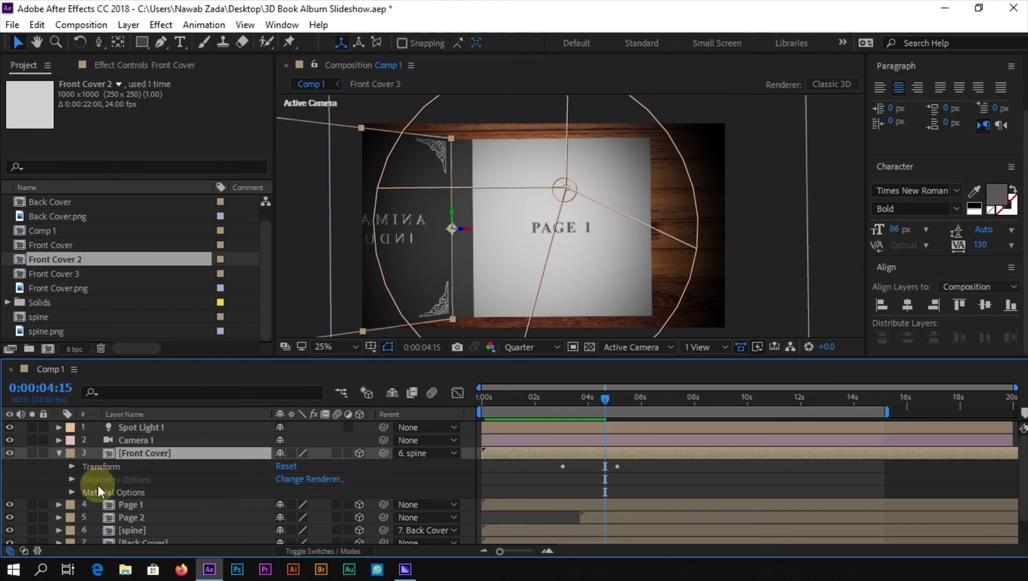
pyautogui.click(72, 492)
pyautogui.click(283, 441)
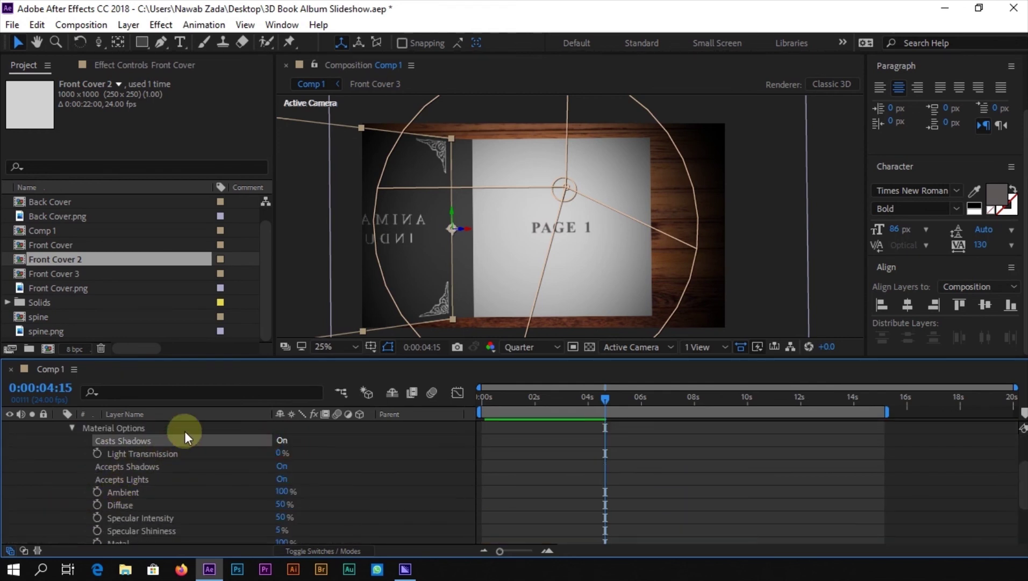
pyautogui.moveTo(575, 399); pyautogui.dragTo(553, 407)
pyautogui.moveTo(552, 404); pyautogui.dragTo(575, 404)
# - Set Spot Light 1's cone angle to 116° and shadow darkness to 89%
pyautogui.scroll(2, 75, 437)
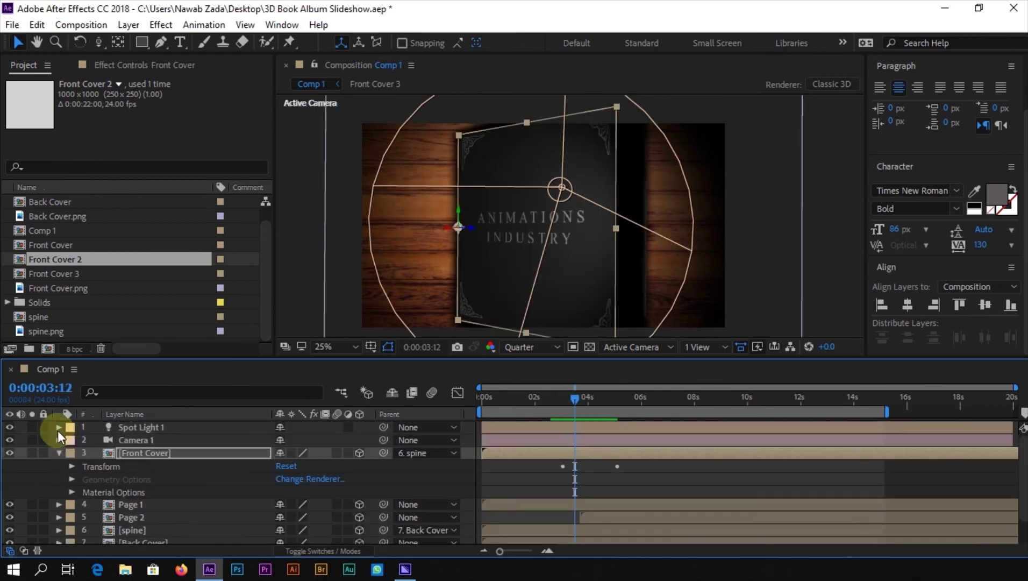
pyautogui.click(58, 428)
pyautogui.click(72, 454)
pyautogui.hotkey('ctrl', 's')
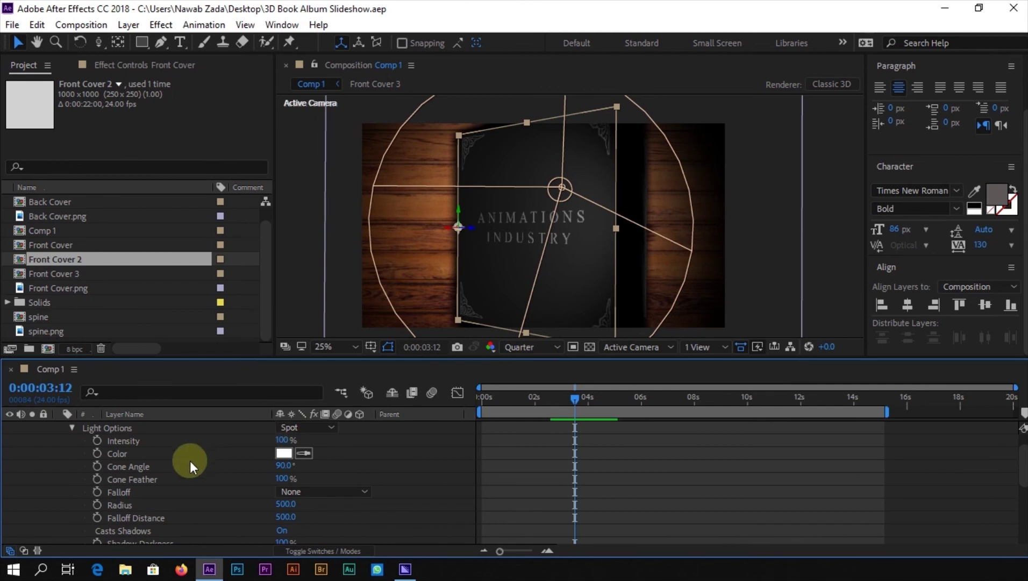
pyautogui.moveTo(282, 464); pyautogui.dragTo(291, 435)
pyautogui.scroll(-3, 285, 513)
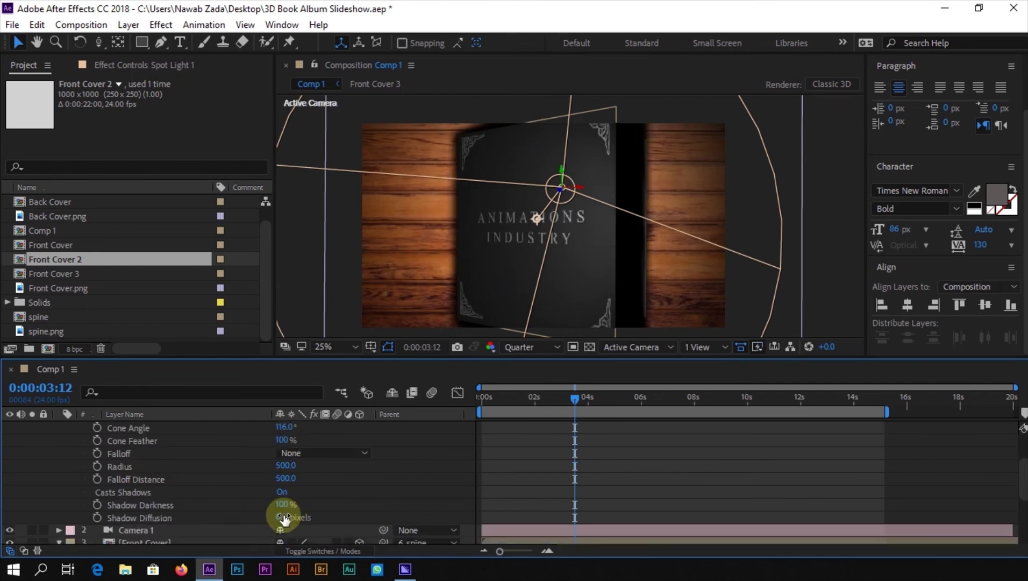
pyautogui.moveTo(282, 504)
pyautogui.mouseDown()
pyautogui.moveTo(303, 503)
pyautogui.moveTo(269, 509)
pyautogui.moveTo(290, 511)
pyautogui.mouseUp()
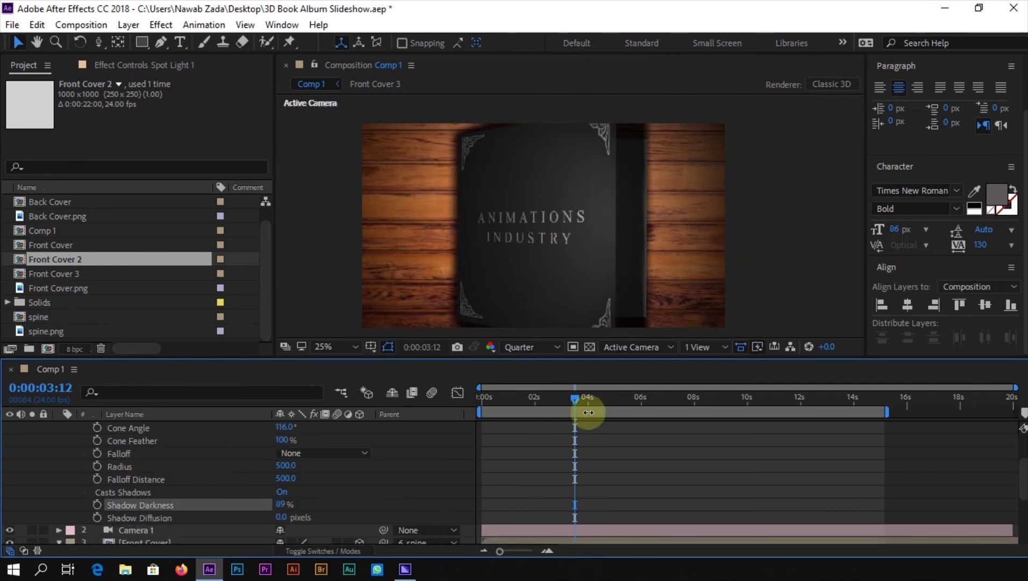
pyautogui.moveTo(586, 398)
pyautogui.mouseDown()
pyautogui.moveTo(554, 397)
pyautogui.moveTo(590, 387)
pyautogui.moveTo(589, 397)
pyautogui.mouseUp()
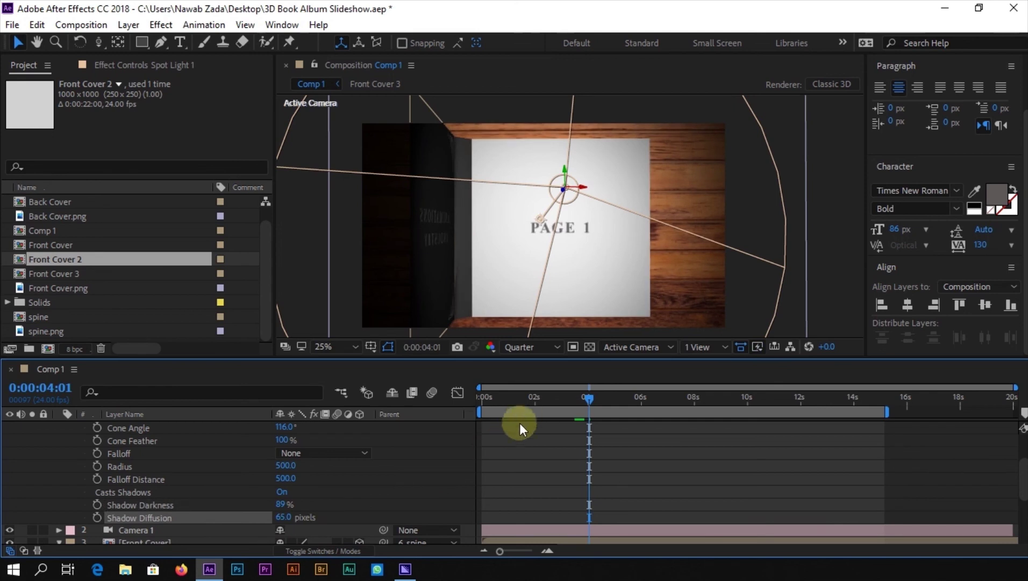
pyautogui.moveTo(543, 400); pyautogui.dragTo(595, 398)
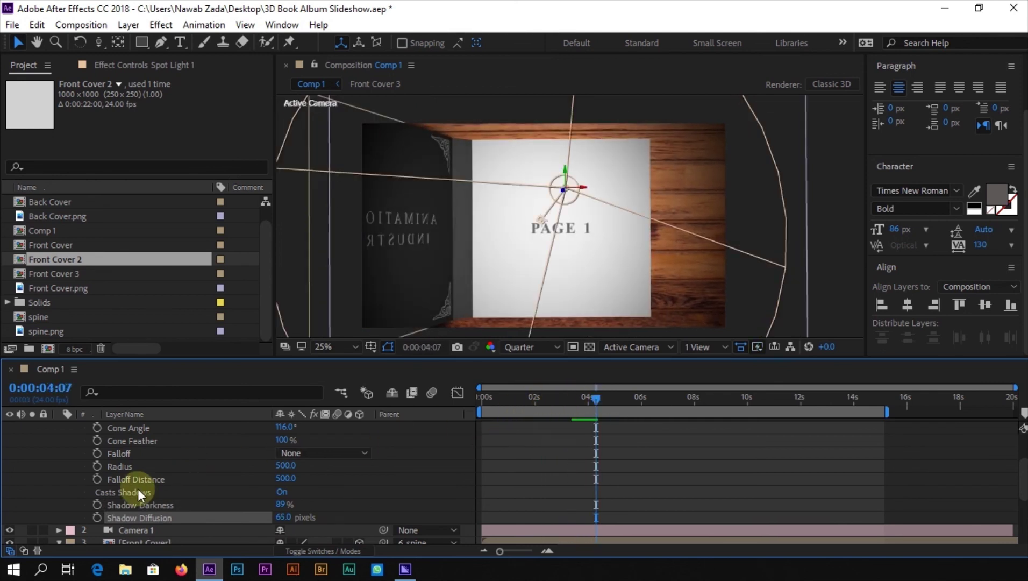
# - Make Page 1 cast shadows, check the page flip and save the project
pyautogui.scroll(-3, 90, 489)
pyautogui.click(58, 480)
pyautogui.scroll(-2, 110, 499)
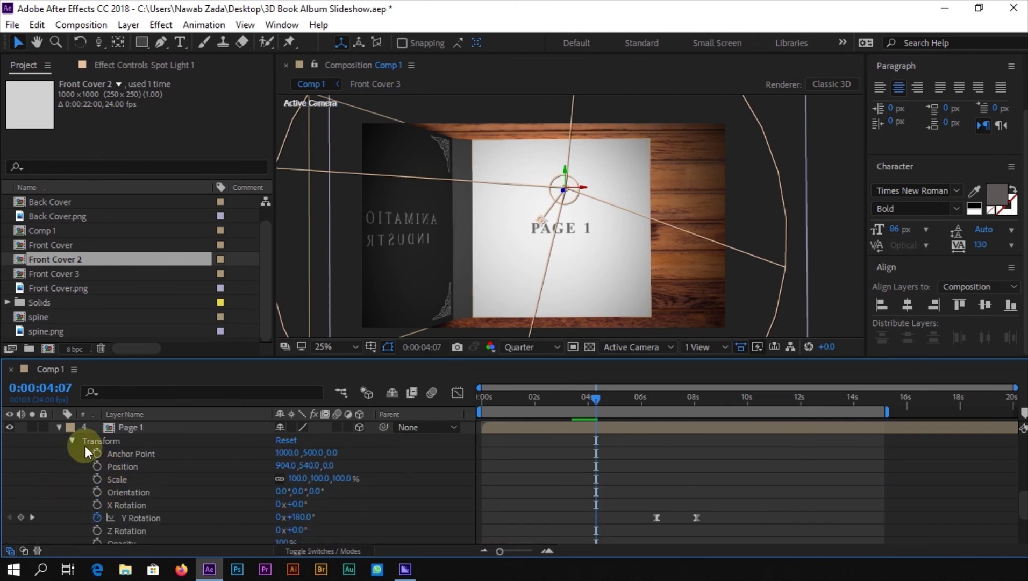
pyautogui.scroll(-3, 79, 483)
pyautogui.click(72, 492)
pyautogui.scroll(-2, 142, 471)
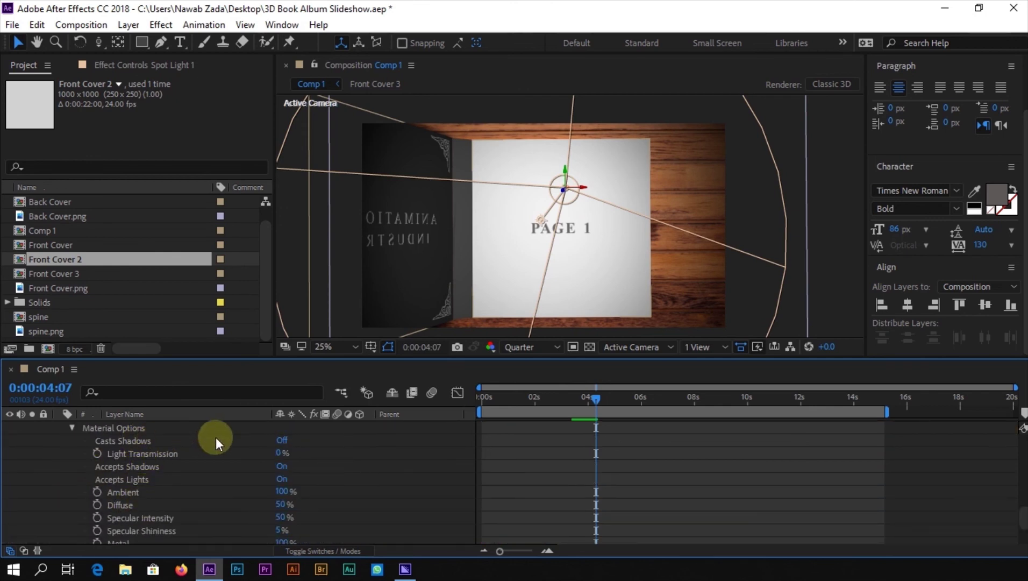
pyautogui.moveTo(594, 405); pyautogui.dragTo(667, 397)
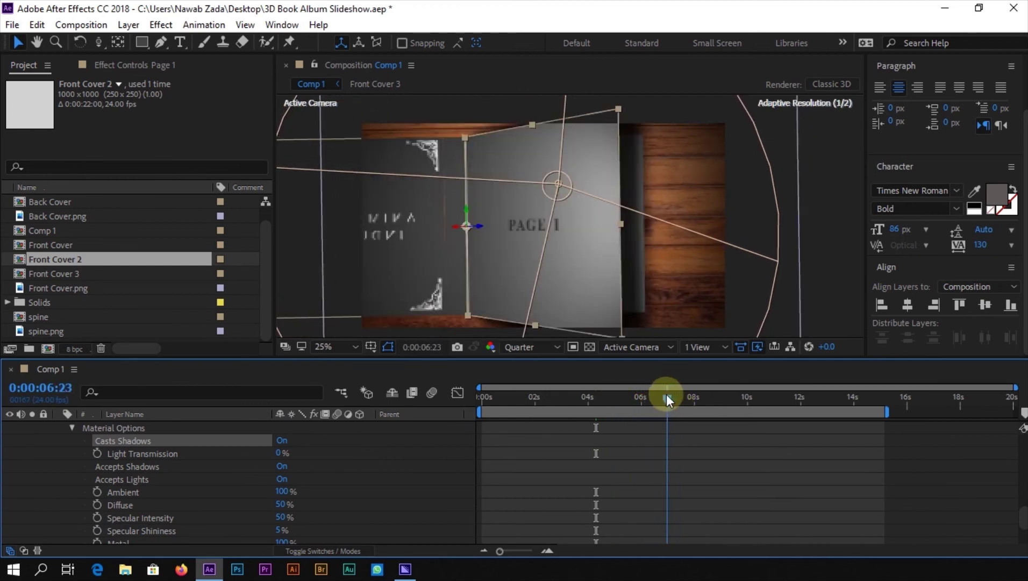
pyautogui.hotkey('ctrl', 's')
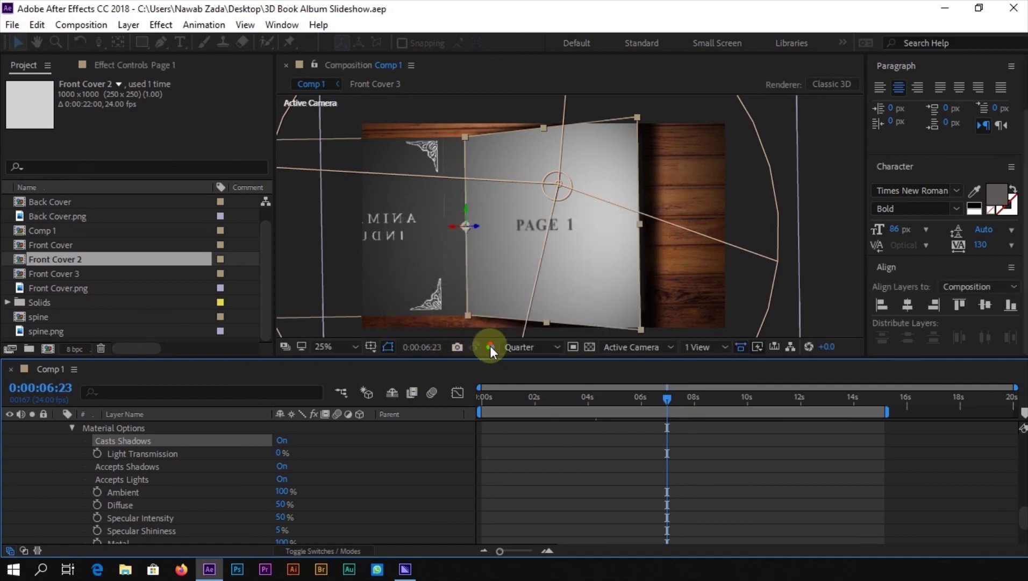
# - Delete Spot Light 1 and return to the closed cover at 0:00:02:05
pyautogui.scroll(5, 129, 436)
pyautogui.click(133, 429)
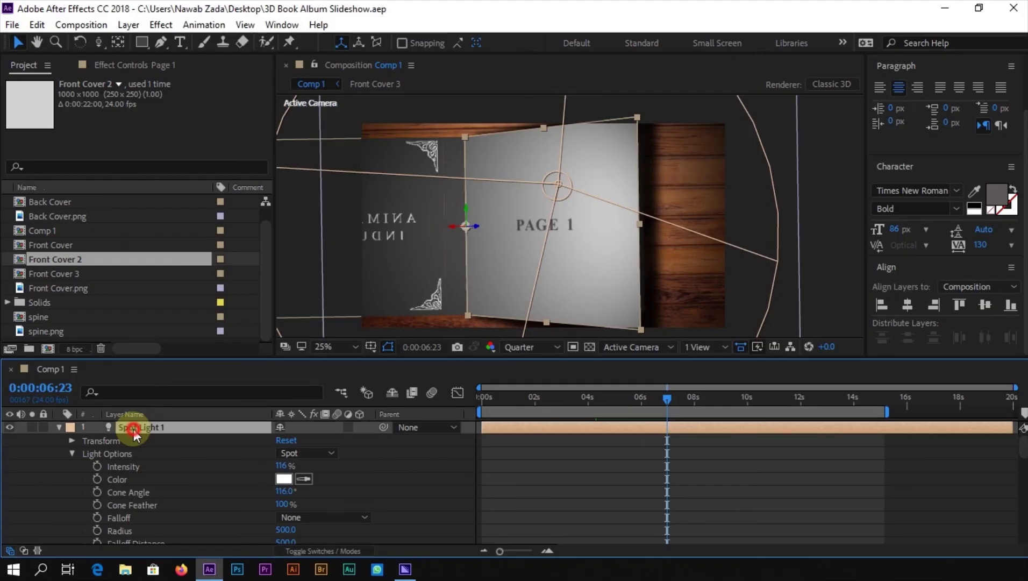
pyautogui.press('Delete')
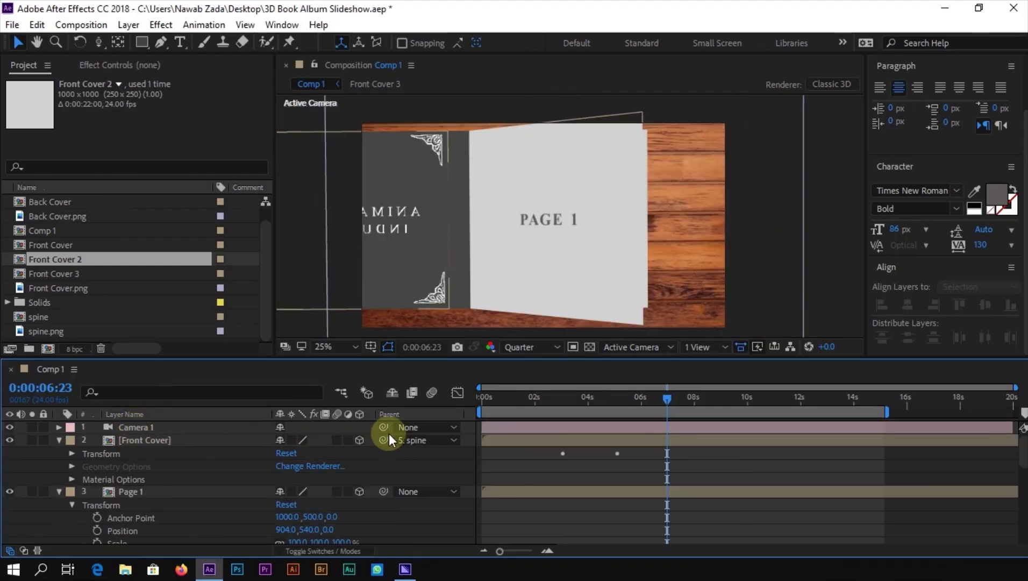
pyautogui.moveTo(559, 398); pyautogui.dragTo(540, 405)
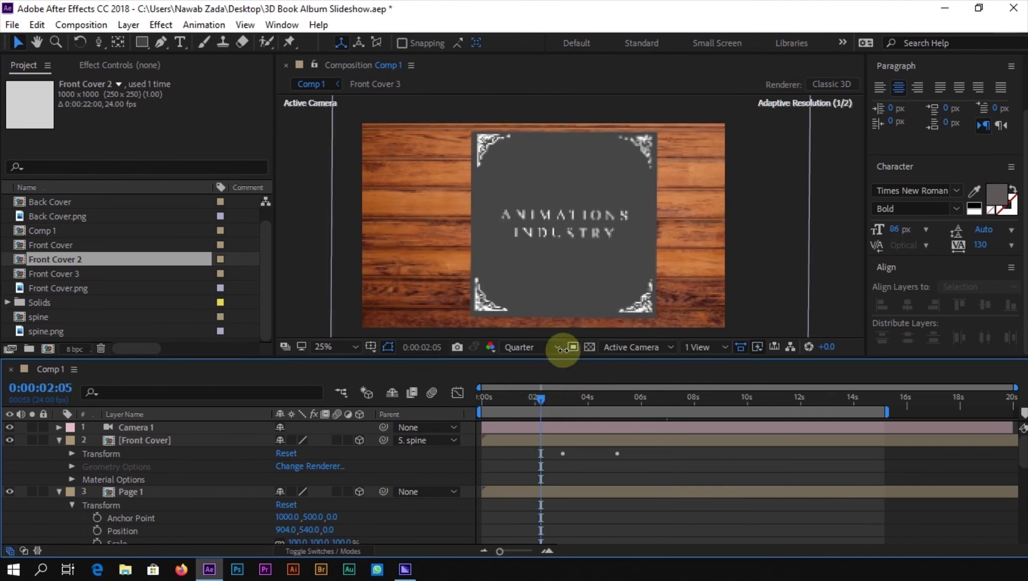